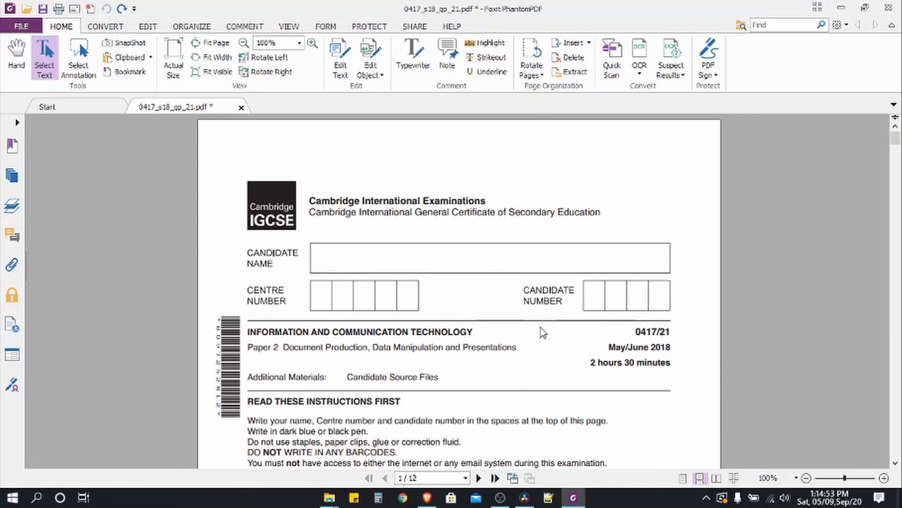
# - Scroll to page 2 of the exam paper and mark the Task 1 heading and the file name J218EVIDENCE.rtf
pyautogui.scroll(-2, 540, 327)
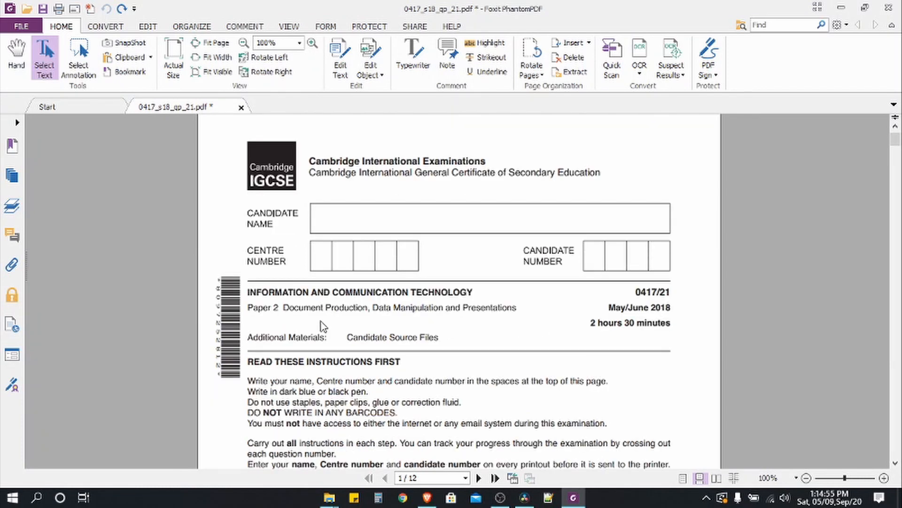
pyautogui.moveTo(284, 309); pyautogui.dragTo(370, 324)
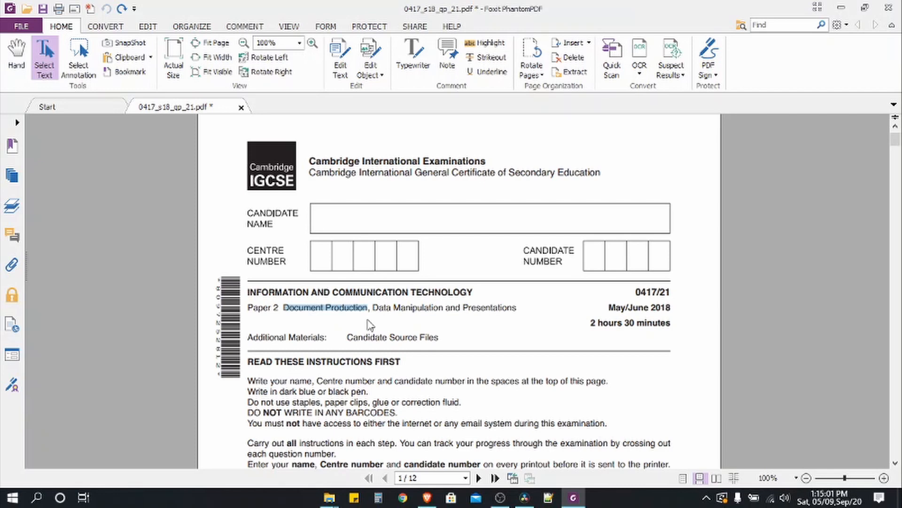
pyautogui.scroll(-10, 371, 324)
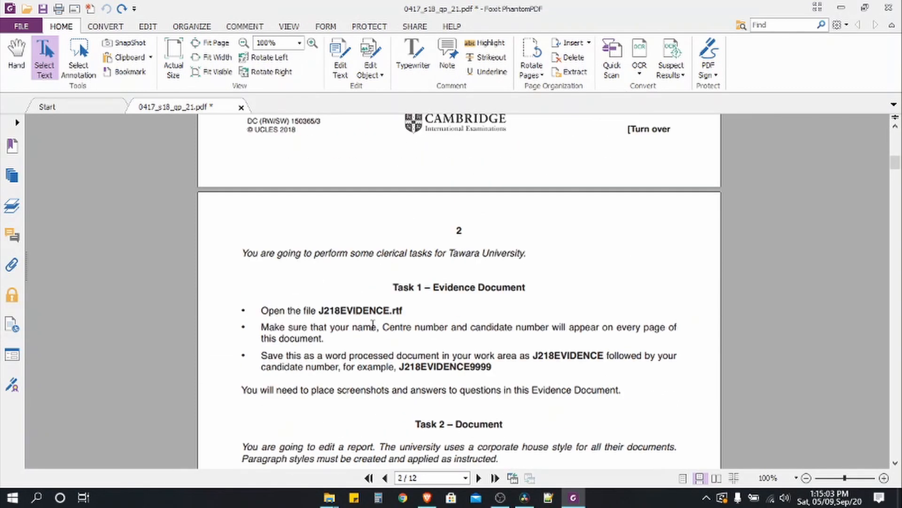
pyautogui.moveTo(392, 288); pyautogui.dragTo(529, 287)
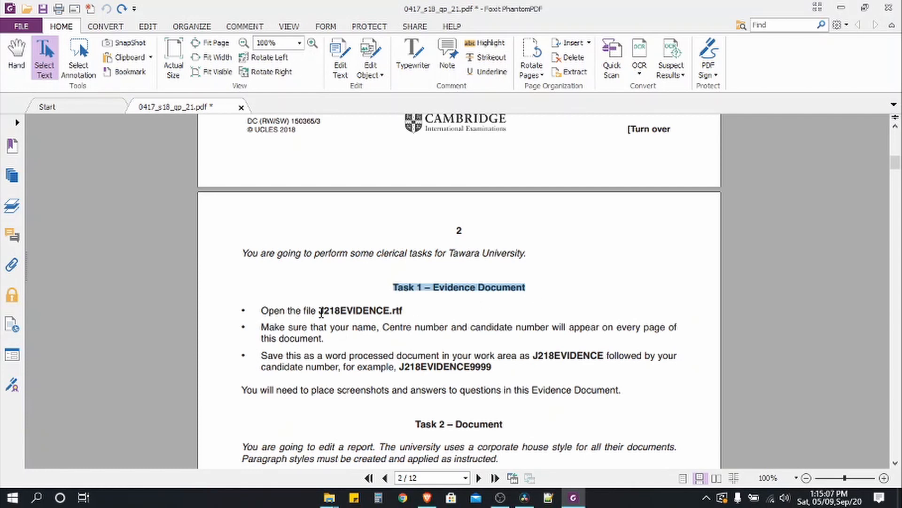
pyautogui.moveTo(320, 311); pyautogui.dragTo(408, 309)
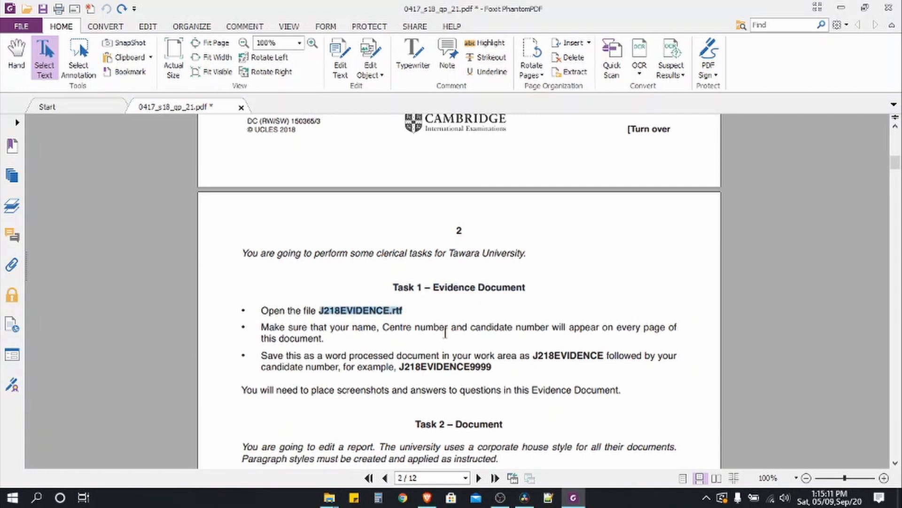
pyautogui.click(327, 501)
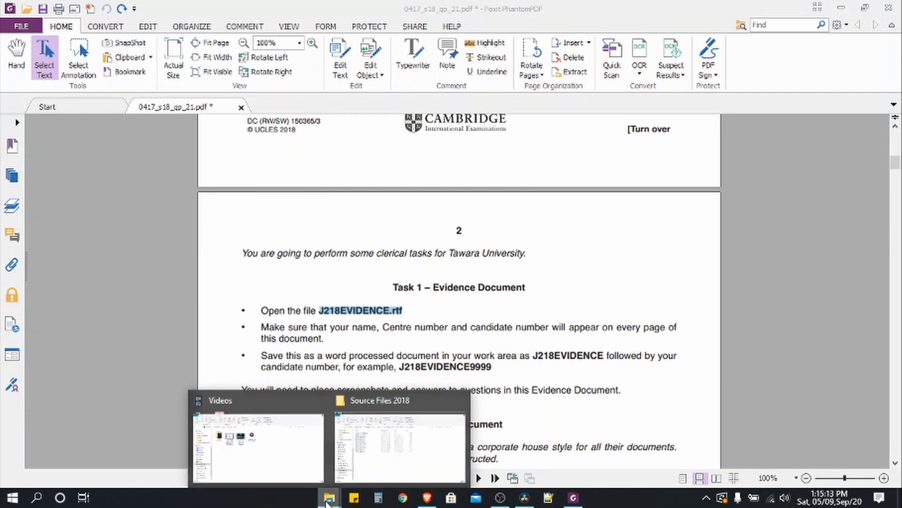
# - Open J218EVIDENCE.rtf from the Source Files 2018 folder in Word, then go back to the exam paper
pyautogui.click(346, 397)
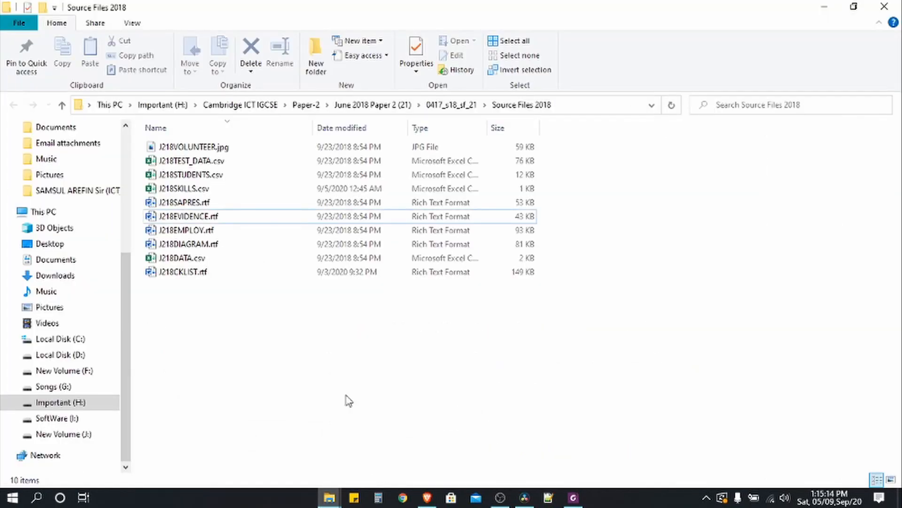
pyautogui.doubleClick(182, 219)
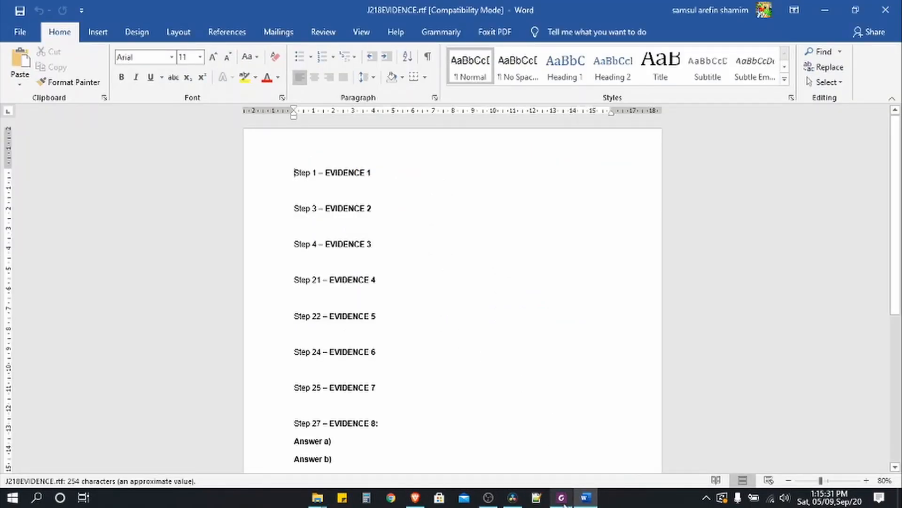
pyautogui.click(562, 498)
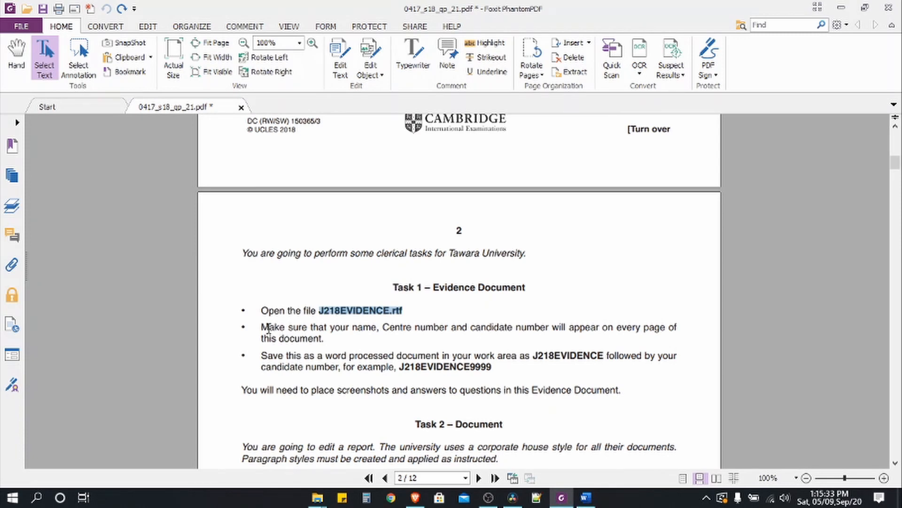
# - Mark the bullet about name and candidate numbers on every page, then minimize Foxit to show Word
pyautogui.moveTo(262, 327); pyautogui.dragTo(347, 347)
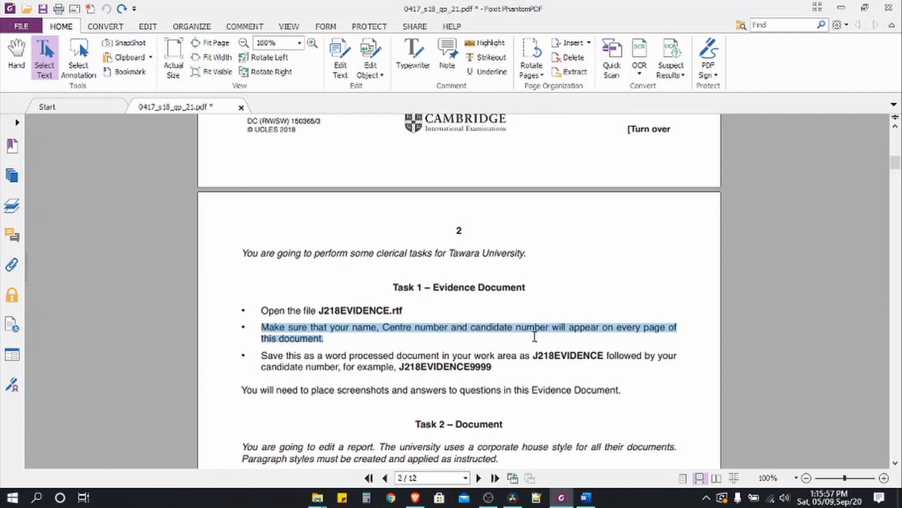
pyautogui.click(841, 7)
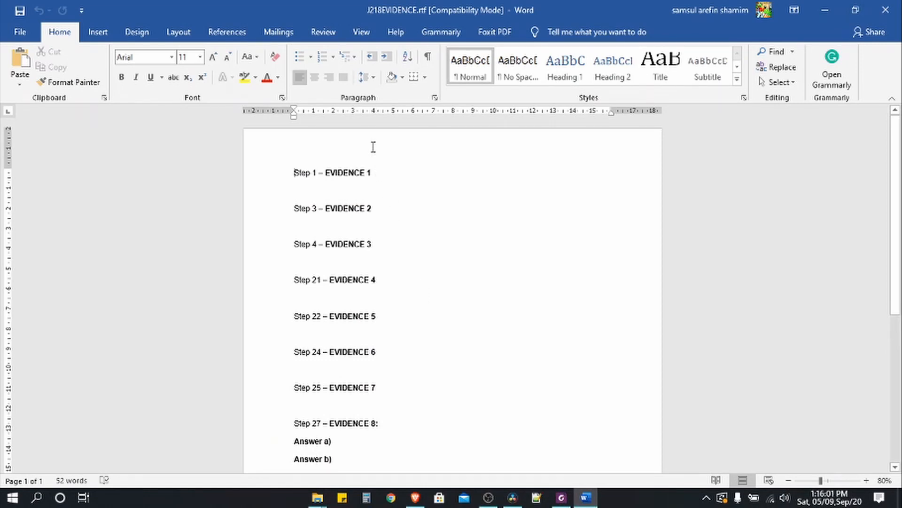
# - Add a Blank (Three Columns) header with the candidate's name, centre number 112233 and candidate number 1234
pyautogui.click(98, 32)
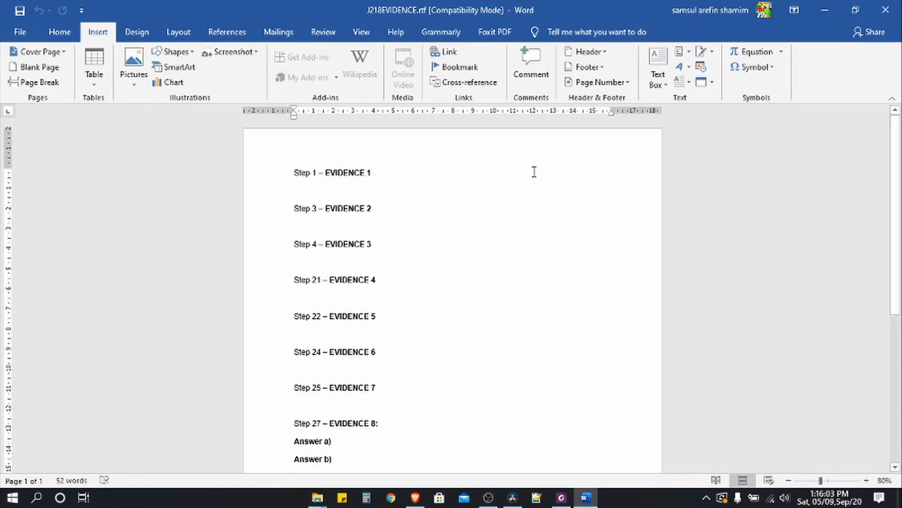
pyautogui.click(589, 51)
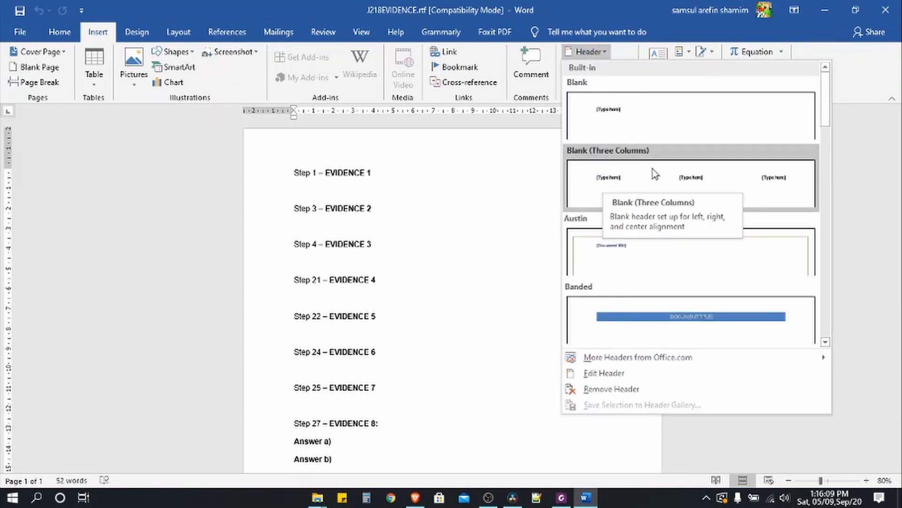
pyautogui.click(642, 180)
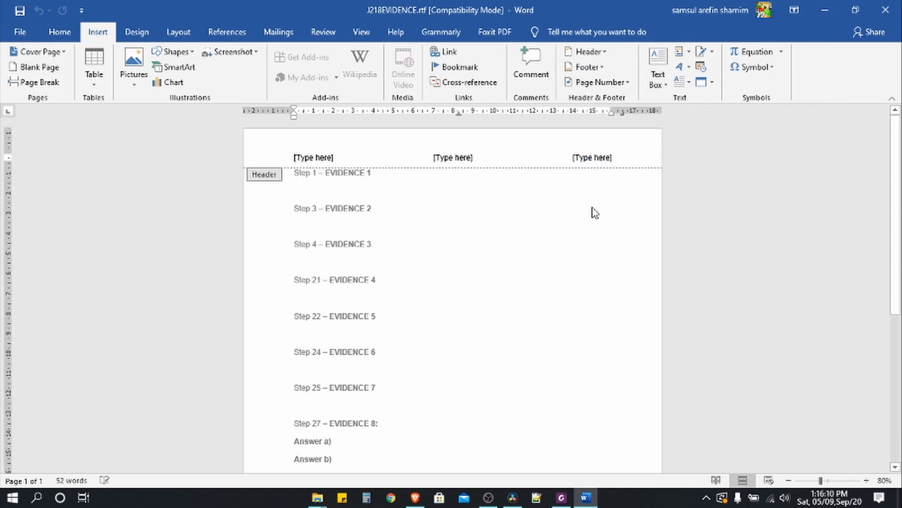
pyautogui.click(326, 164)
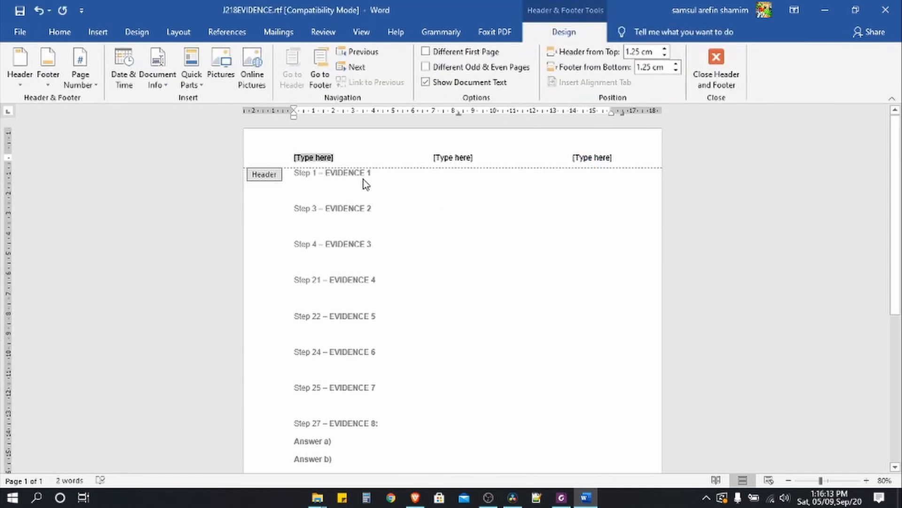
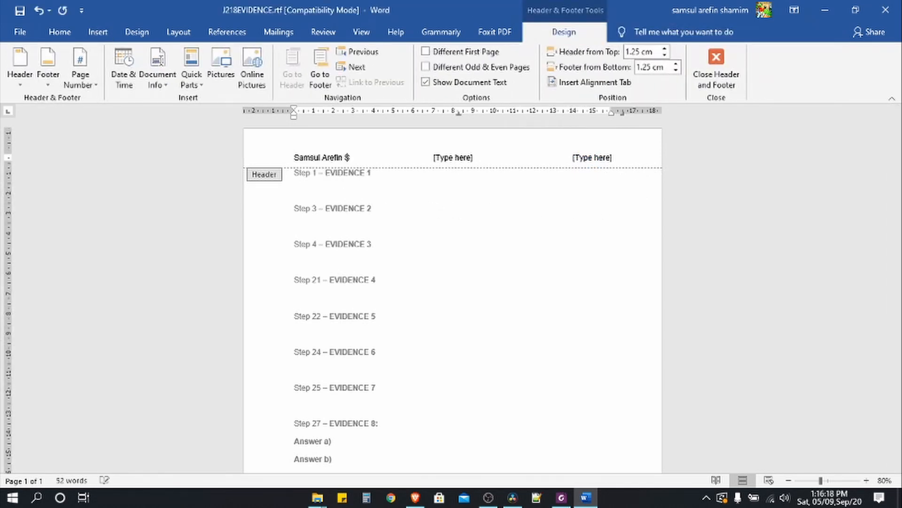
pyautogui.click(444, 159)
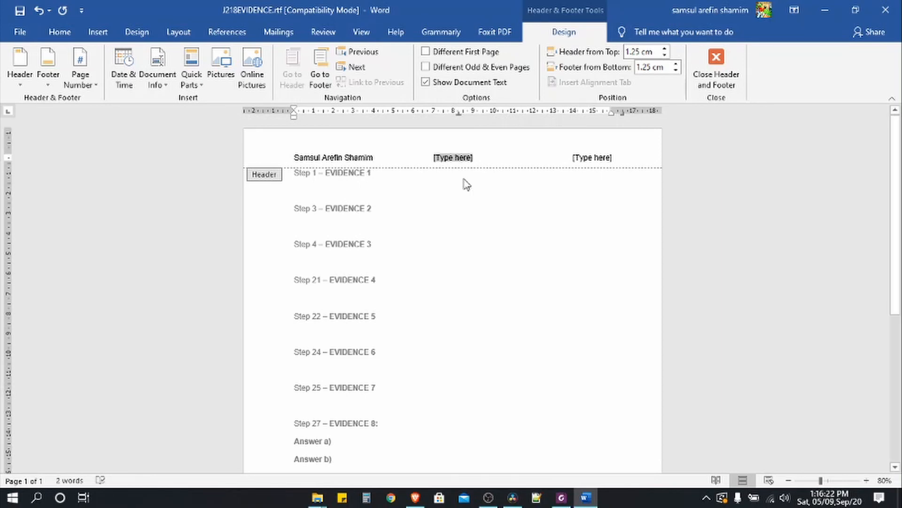
pyautogui.write('112233')
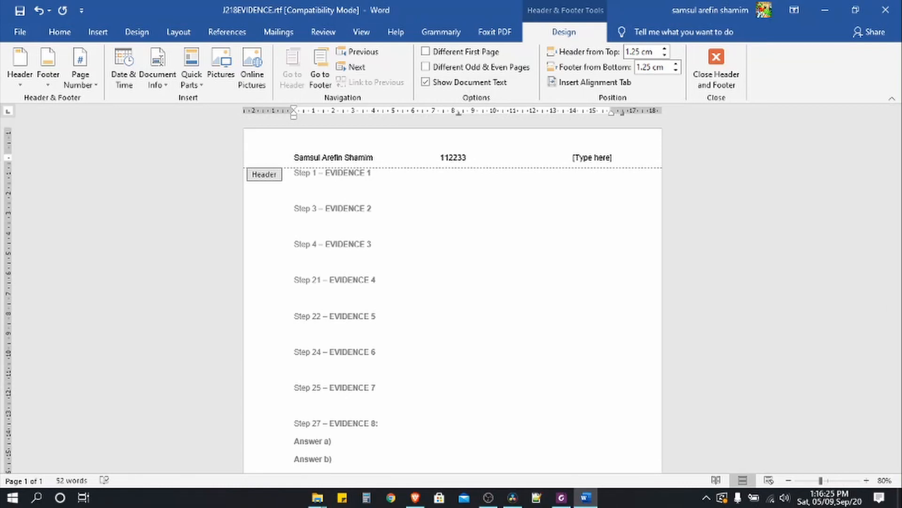
pyautogui.click(603, 162)
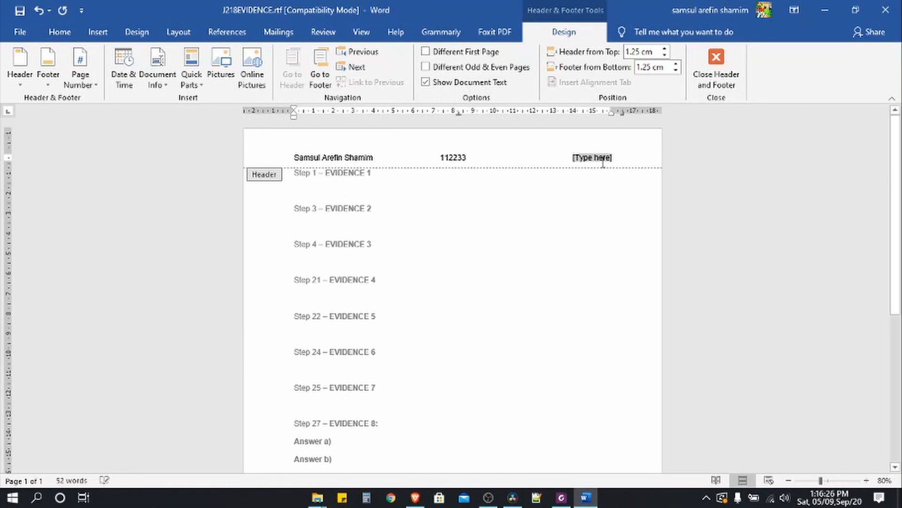
pyautogui.write('12')
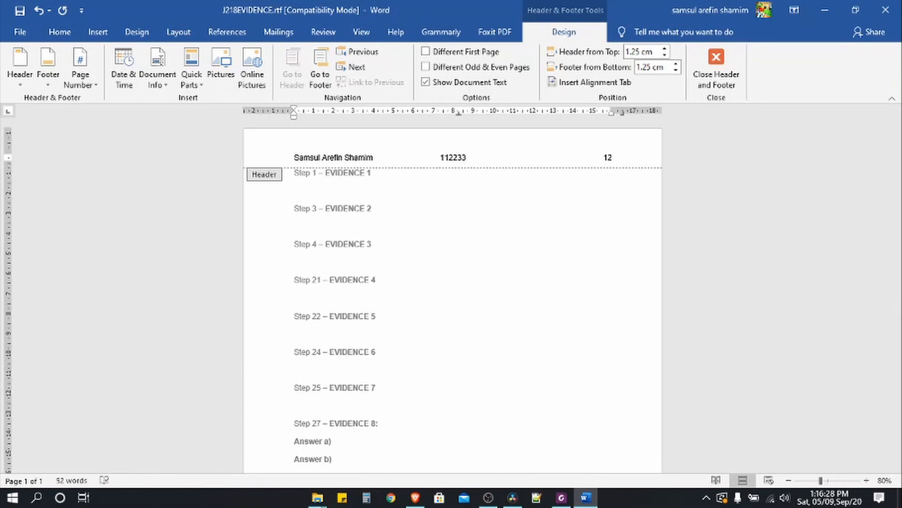
pyautogui.write('34')
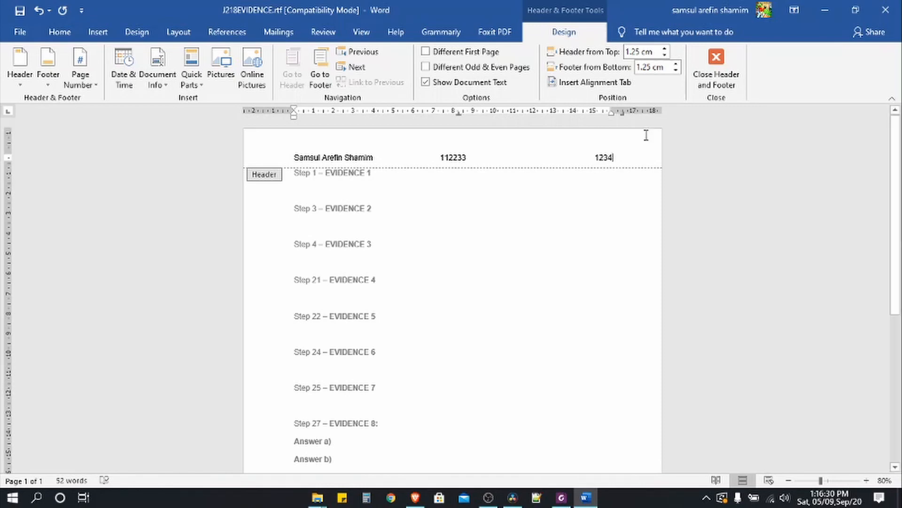
pyautogui.click(721, 79)
# - Highlight the first two Task 1 bullets in yellow and mark J218EVIDENCE in the save instruction
pyautogui.hotkey('alt', 'Tab')
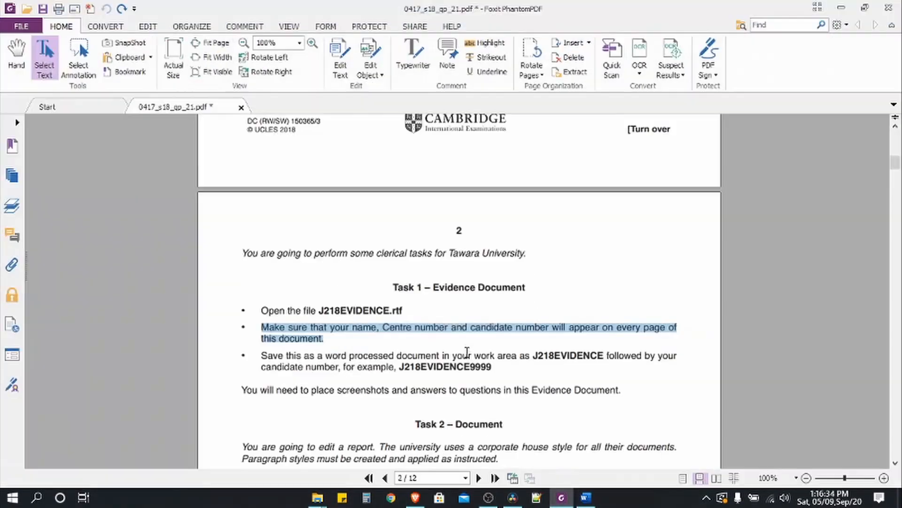
pyautogui.moveTo(261, 311); pyautogui.dragTo(329, 342)
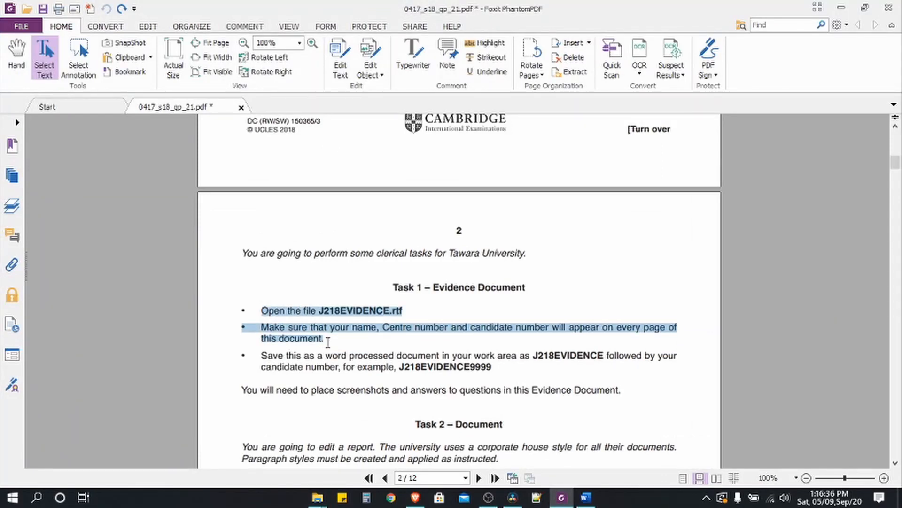
pyautogui.click(489, 43)
pyautogui.scroll(-5, 324, 329)
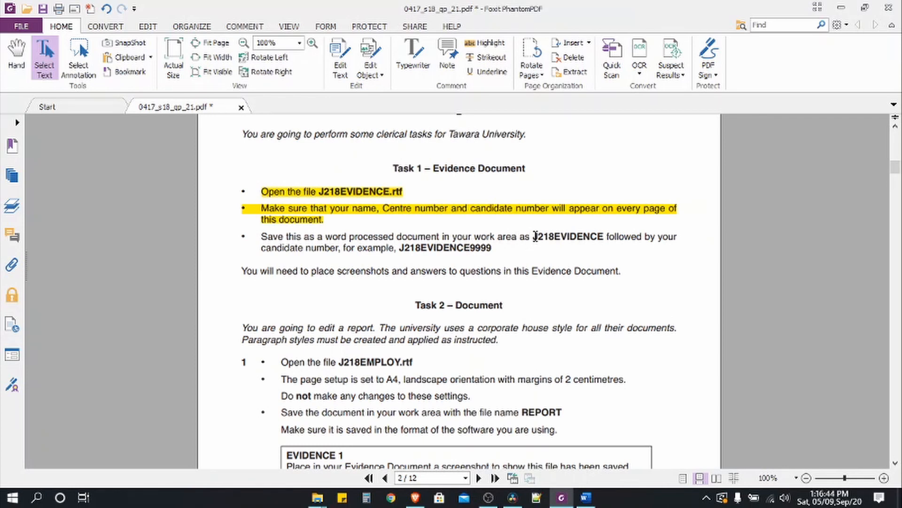
pyautogui.moveTo(535, 236); pyautogui.dragTo(603, 242)
# - Save the evidence document as J218EVIDENCE1234 in Word Document (.docx) format in Source Files 2018
pyautogui.click(586, 499)
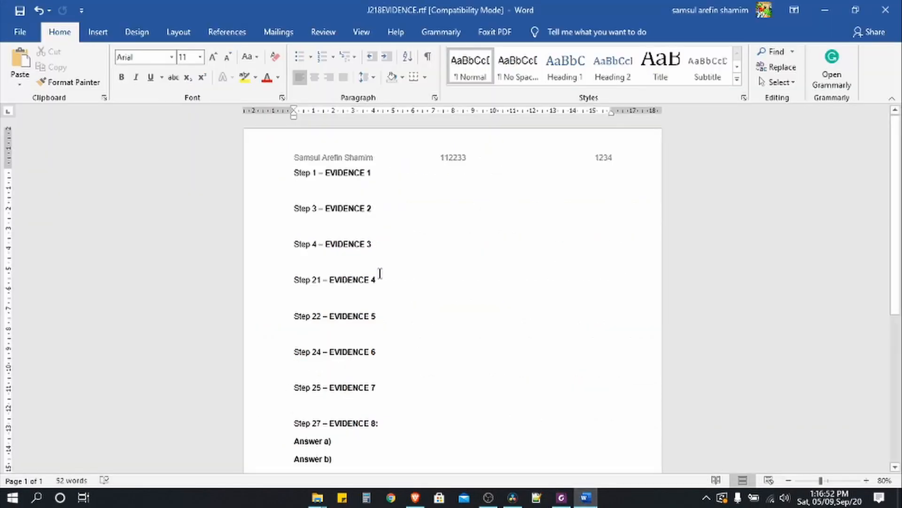
pyautogui.click(23, 32)
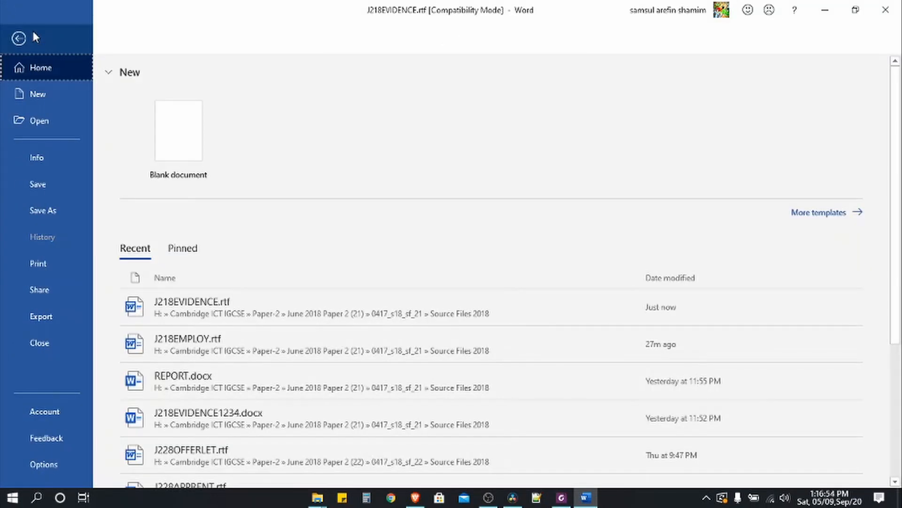
pyautogui.click(55, 209)
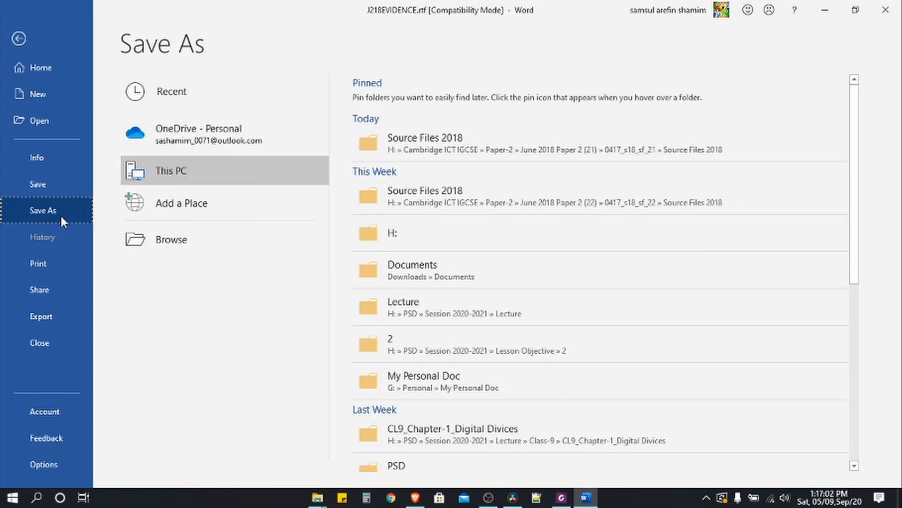
pyautogui.click(145, 241)
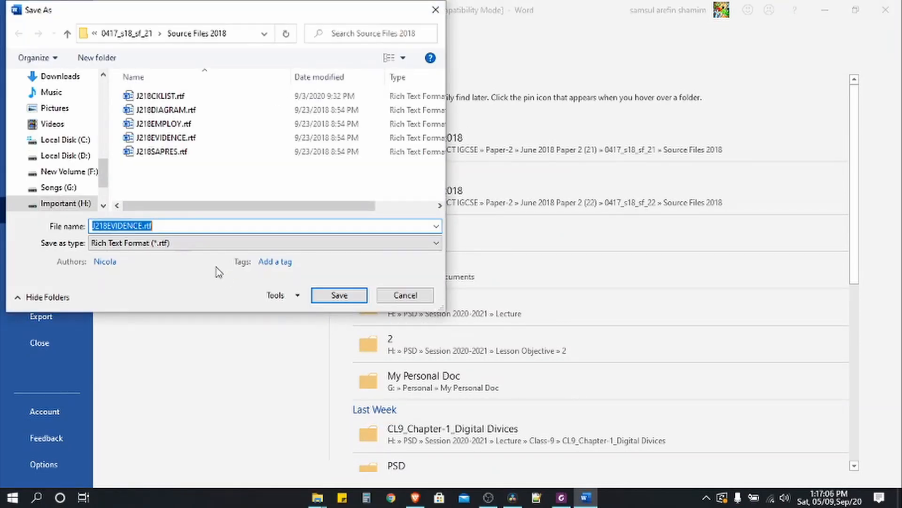
pyautogui.click(160, 226)
pyautogui.press('BackSpace')
pyautogui.press('BackSpace')
pyautogui.press('BackSpace')
pyautogui.press('BackSpace')
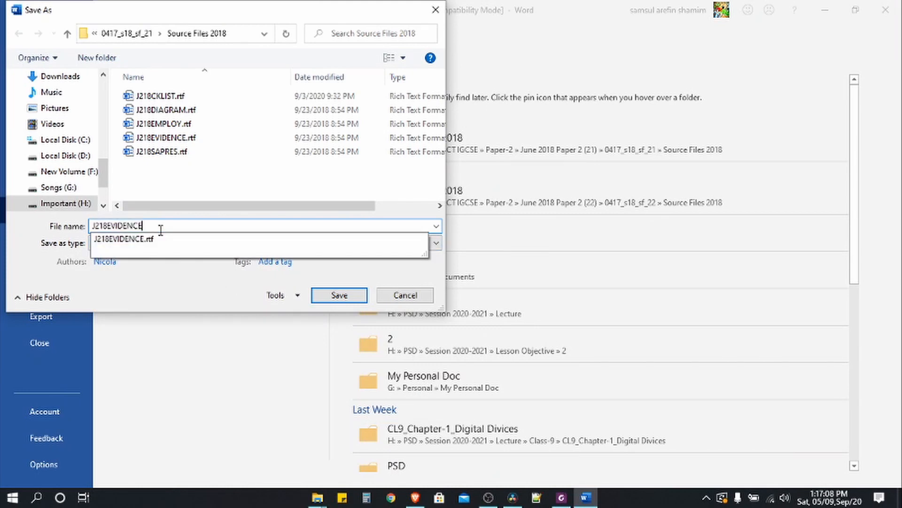
pyautogui.write('1234')
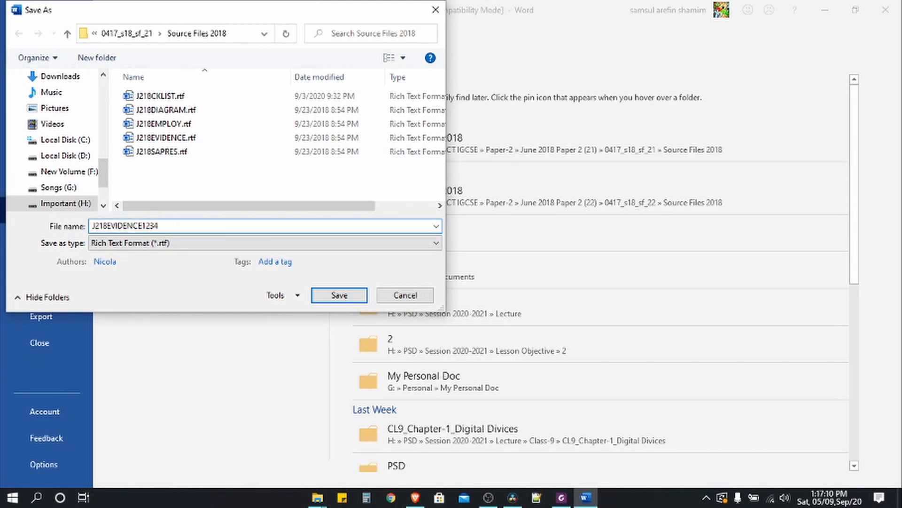
pyautogui.click(155, 243)
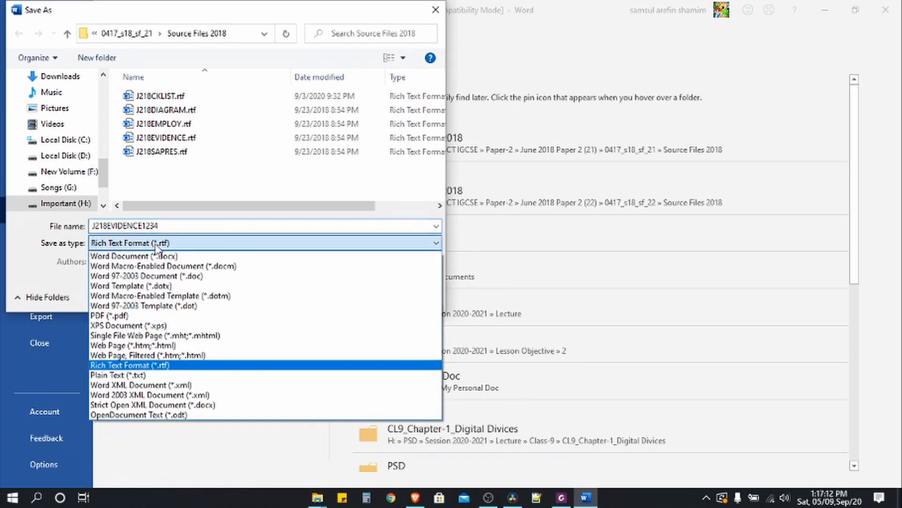
pyautogui.click(153, 255)
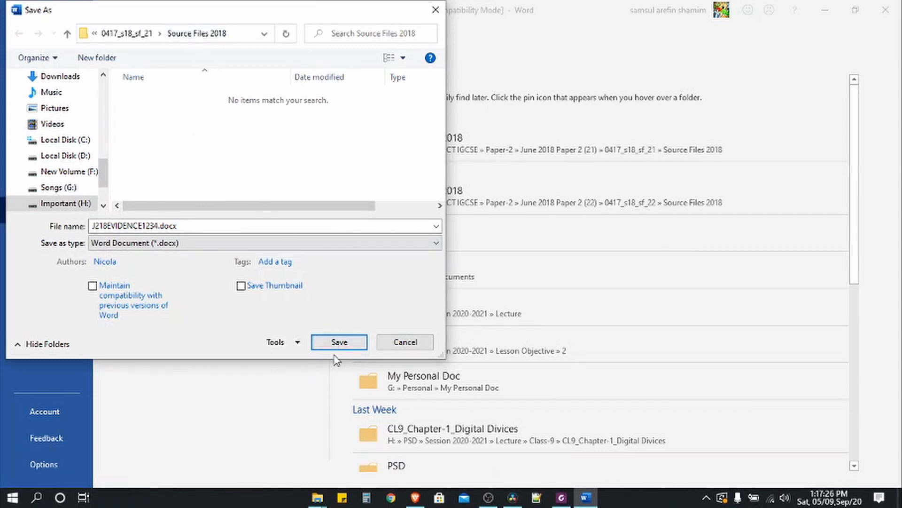
pyautogui.click(340, 343)
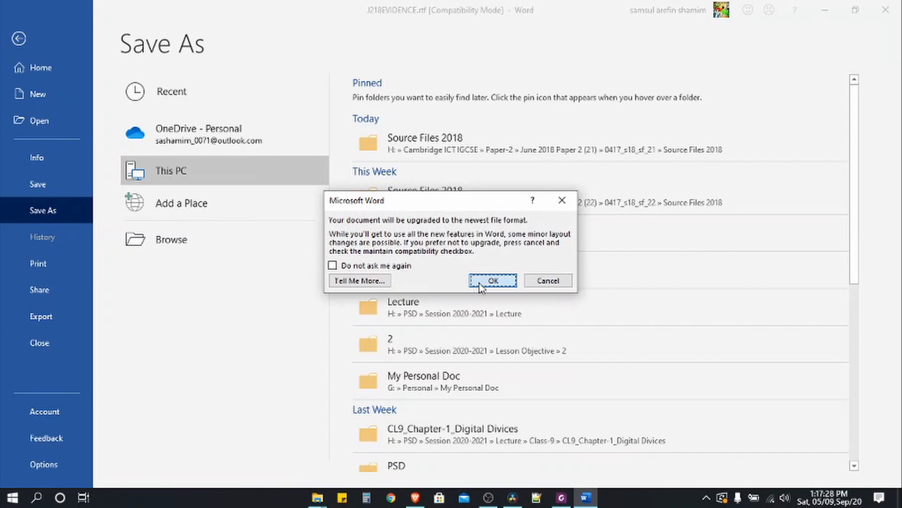
pyautogui.click(491, 282)
pyautogui.click(826, 14)
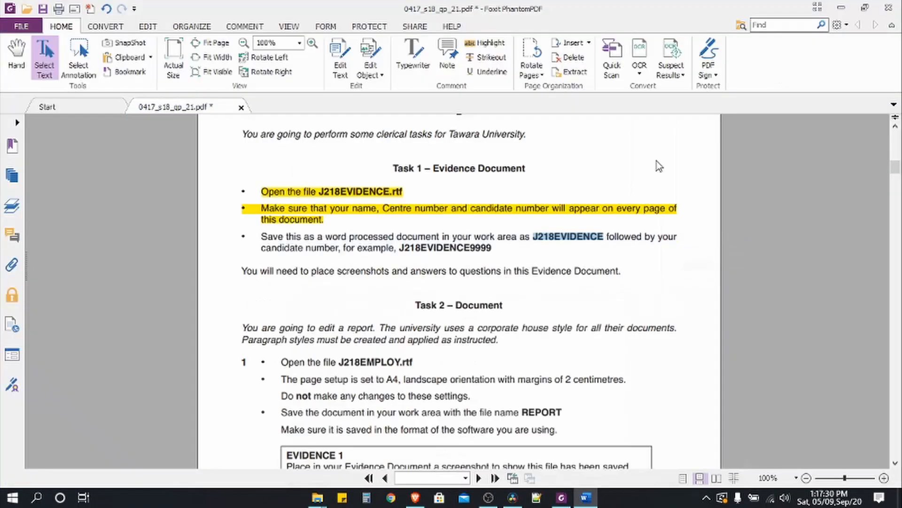
# - Highlight the Task 1 bullet about saving the evidence file in yellow and scroll down to Task 2
pyautogui.moveTo(262, 236); pyautogui.dragTo(493, 252)
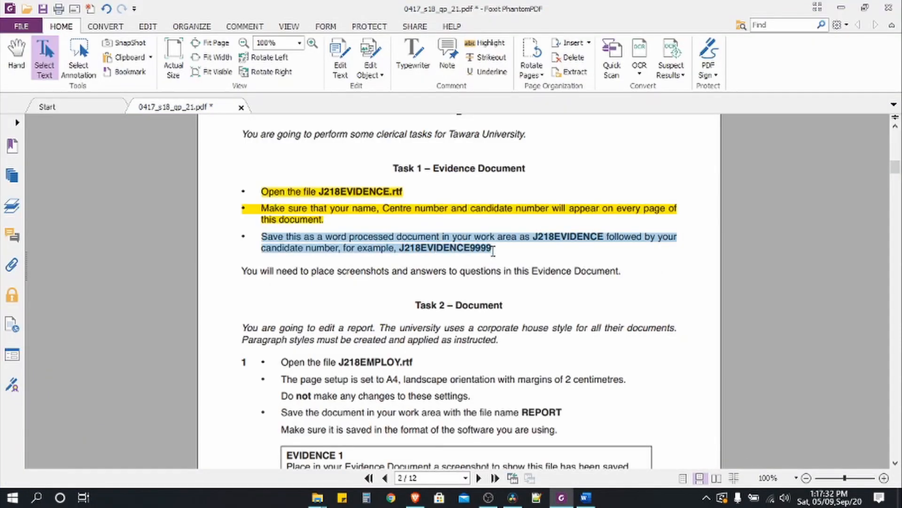
pyautogui.click(475, 44)
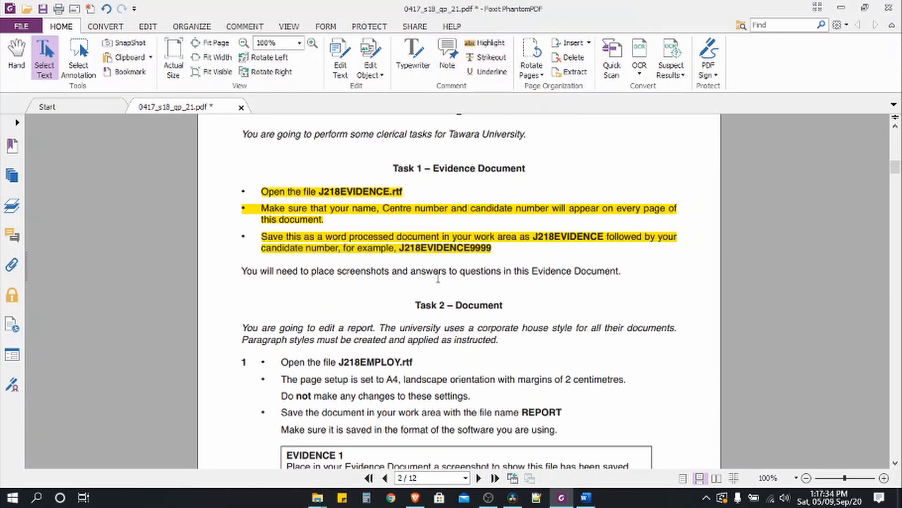
pyautogui.scroll(-2, 332, 273)
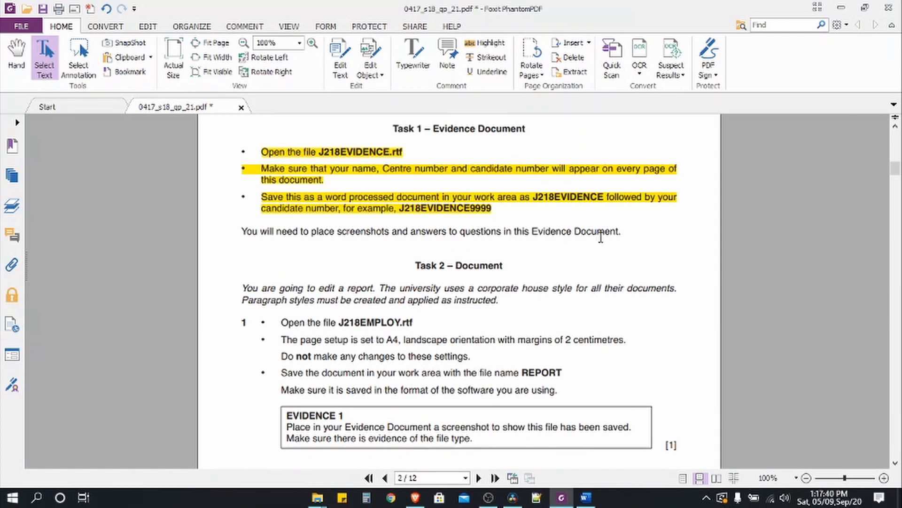
pyautogui.scroll(-3, 619, 233)
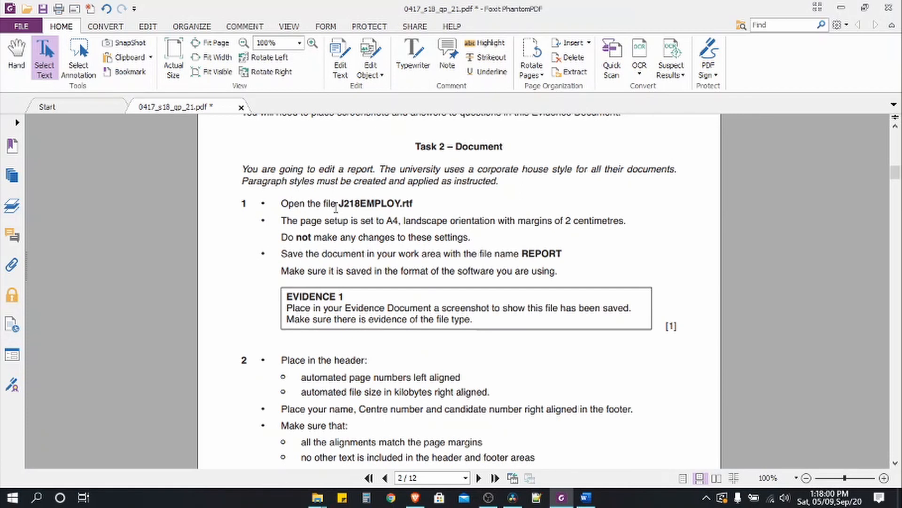
# - Open J218EMPLOY.rtf from the Source Files 2018 folder in Word
pyautogui.moveTo(339, 203); pyautogui.dragTo(414, 205)
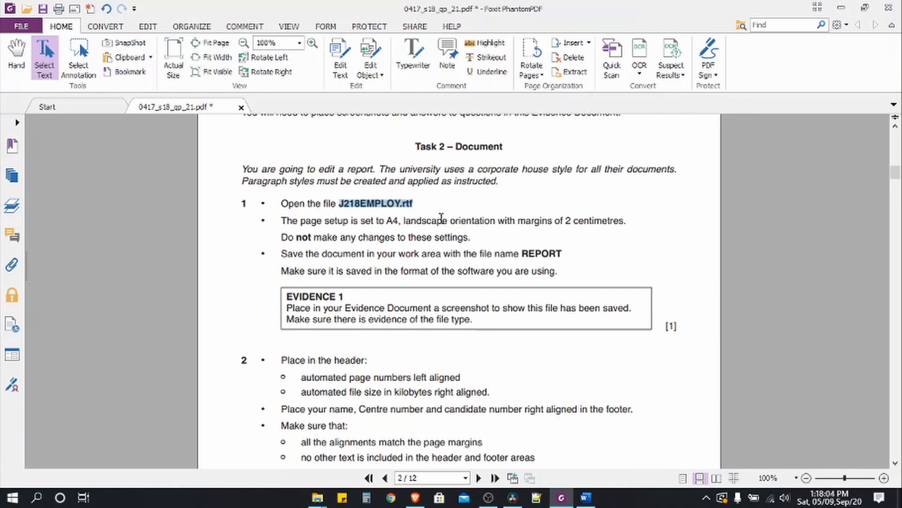
pyautogui.moveTo(318, 497)
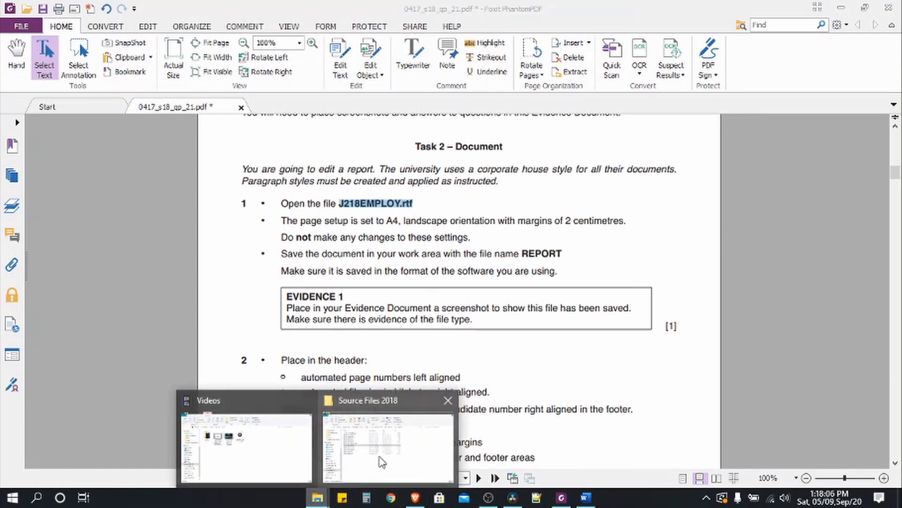
pyautogui.click(383, 423)
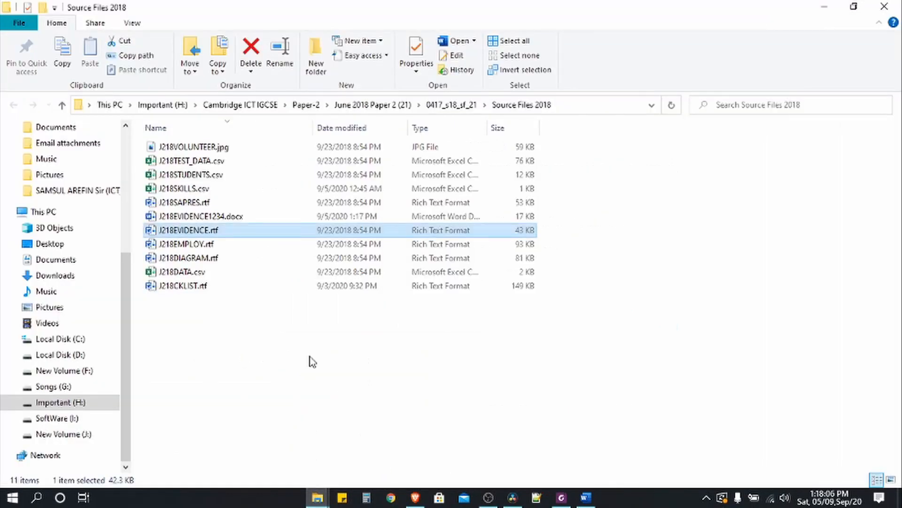
pyautogui.click(181, 244)
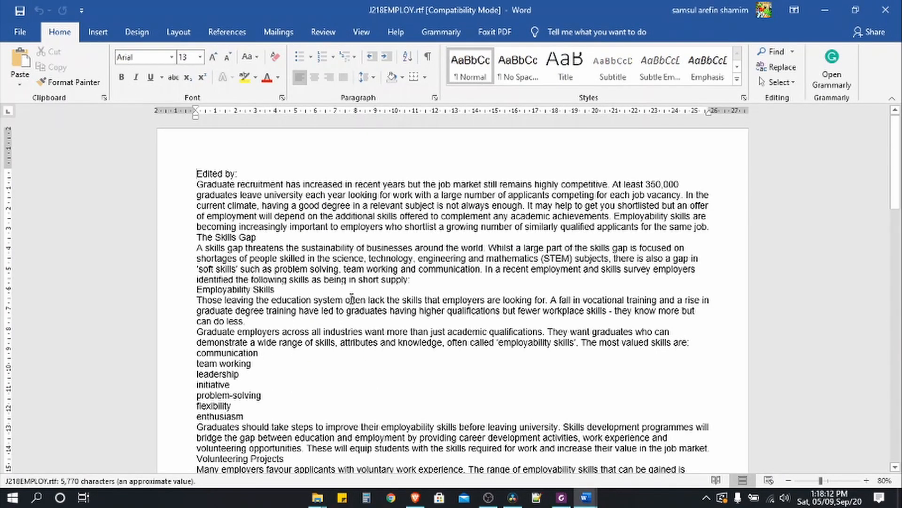
# - Highlight the Task 2 introduction and the open J218EMPLOY.rtf step in yellow on the exam paper
pyautogui.click(825, 10)
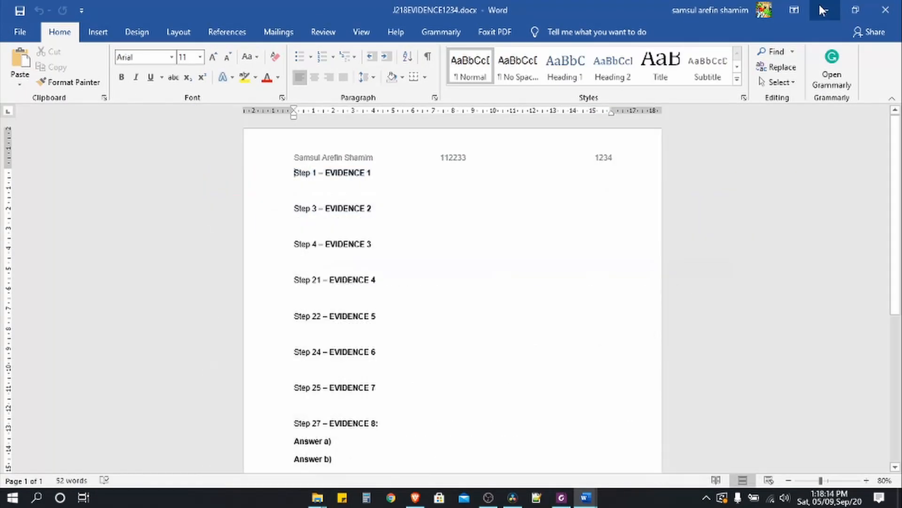
pyautogui.click(825, 10)
pyautogui.click(561, 497)
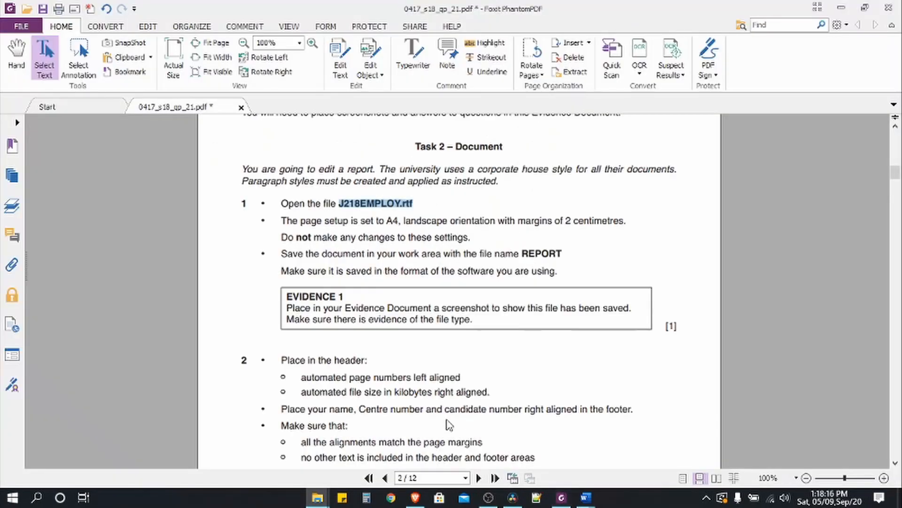
pyautogui.moveTo(281, 203); pyautogui.dragTo(450, 204)
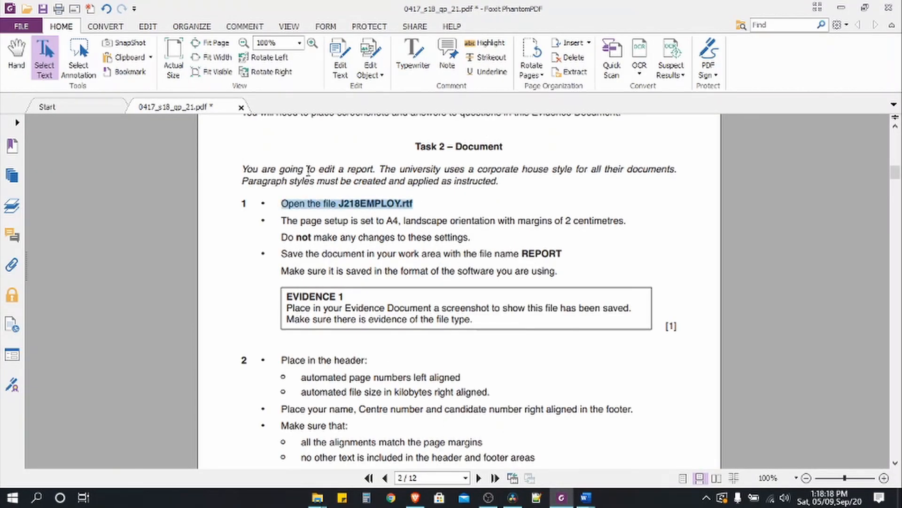
pyautogui.moveTo(235, 169); pyautogui.dragTo(414, 204)
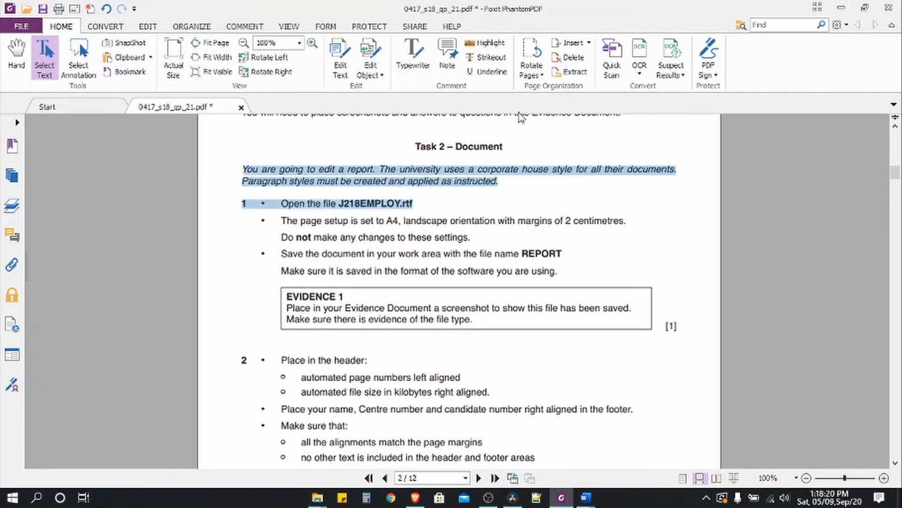
pyautogui.click(493, 45)
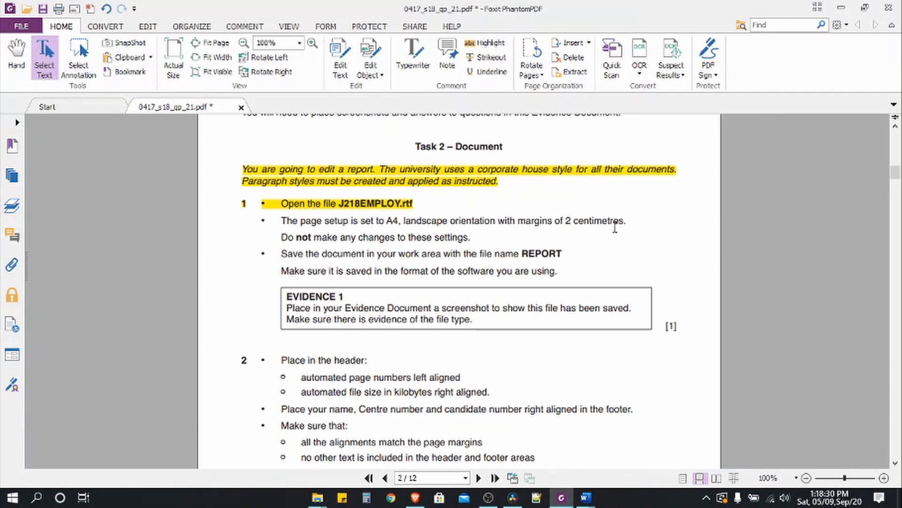
# - Highlight the two page setup lines in yellow and select the file name REPORT
pyautogui.moveTo(280, 219); pyautogui.dragTo(472, 237)
pyautogui.click(491, 43)
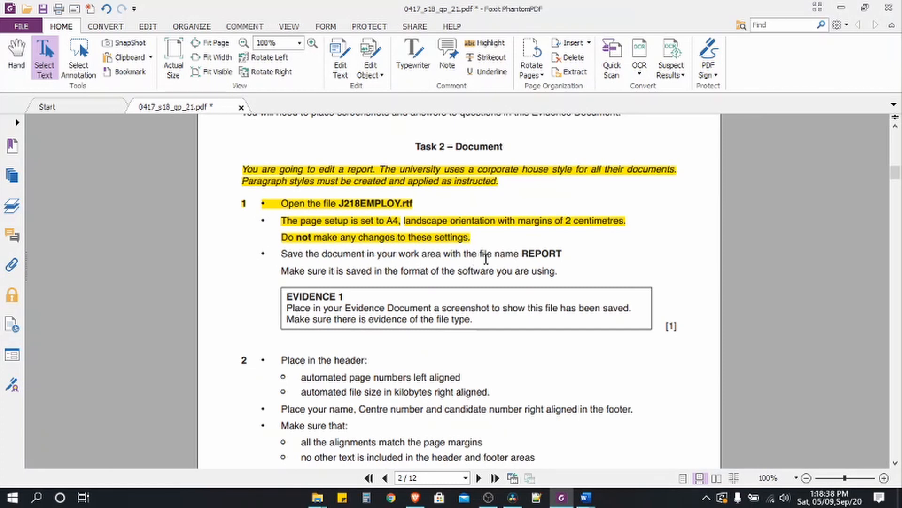
pyautogui.doubleClick(548, 253)
# - Save the J218EMPLOY document as REPORT in Word Document (*.docx) format in Source Files 2018
pyautogui.moveTo(586, 498)
pyautogui.click(657, 450)
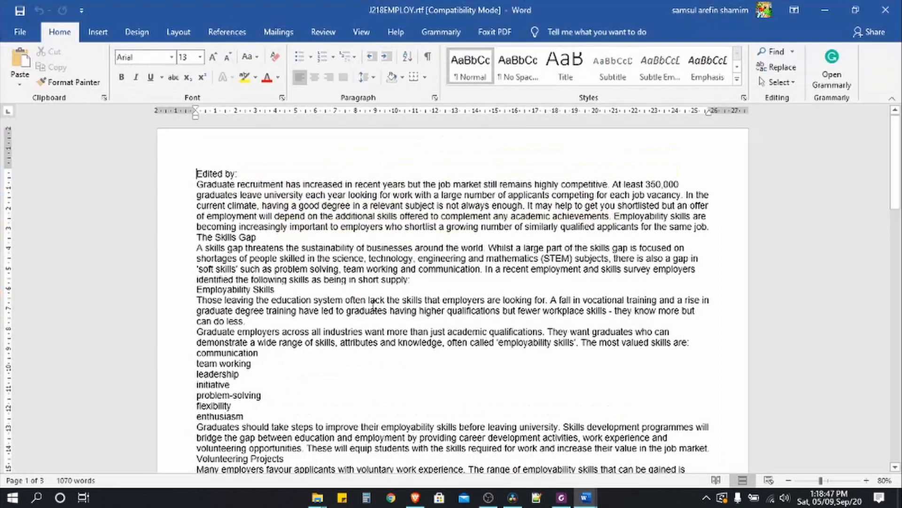
pyautogui.click(24, 33)
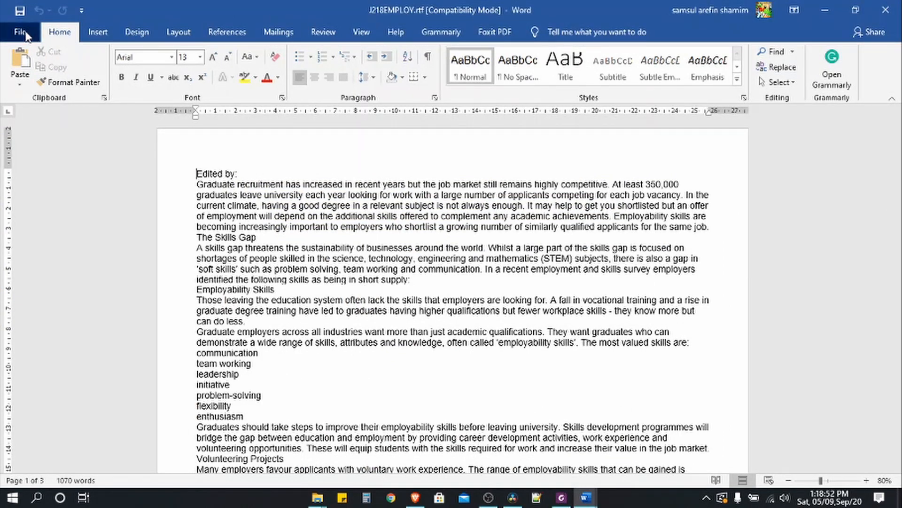
pyautogui.click(51, 219)
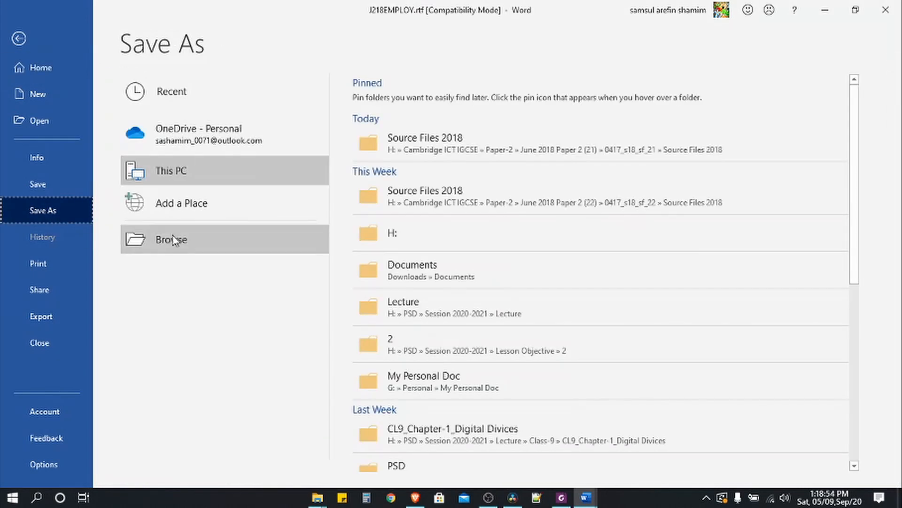
pyautogui.click(177, 238)
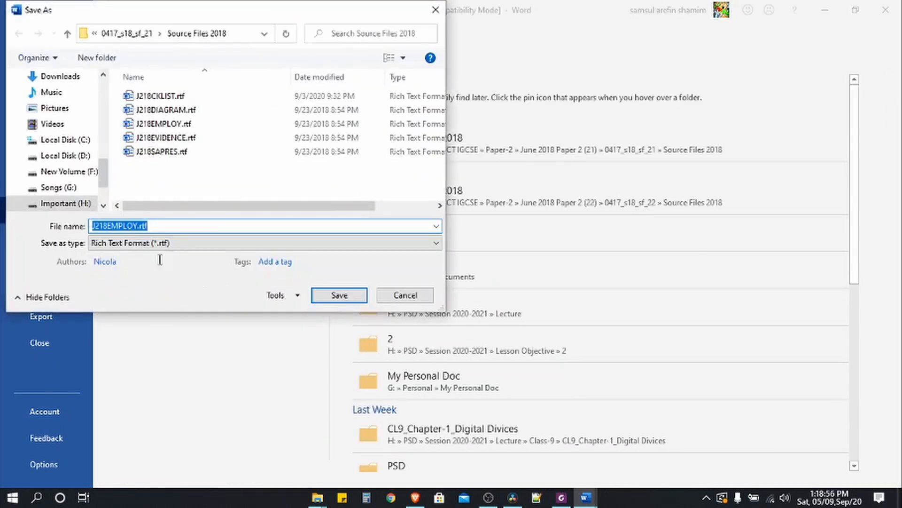
pyautogui.write('REPORT')
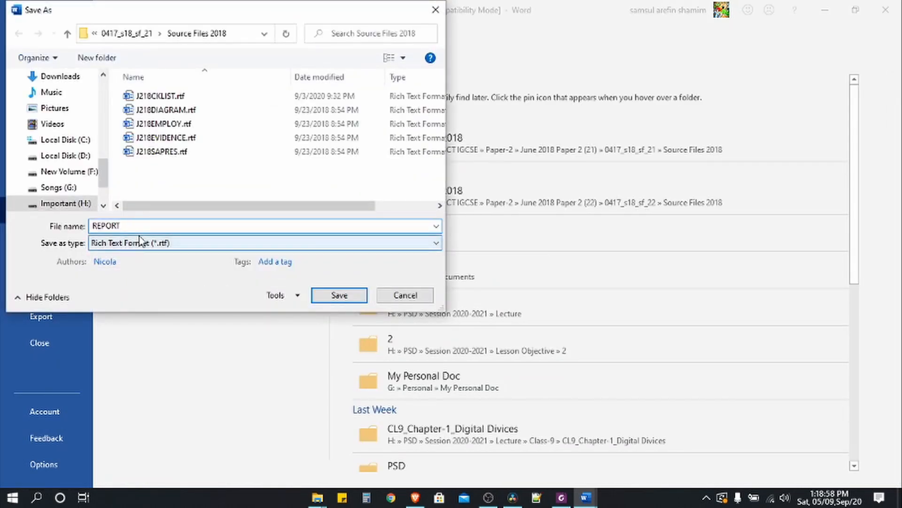
pyautogui.click(139, 247)
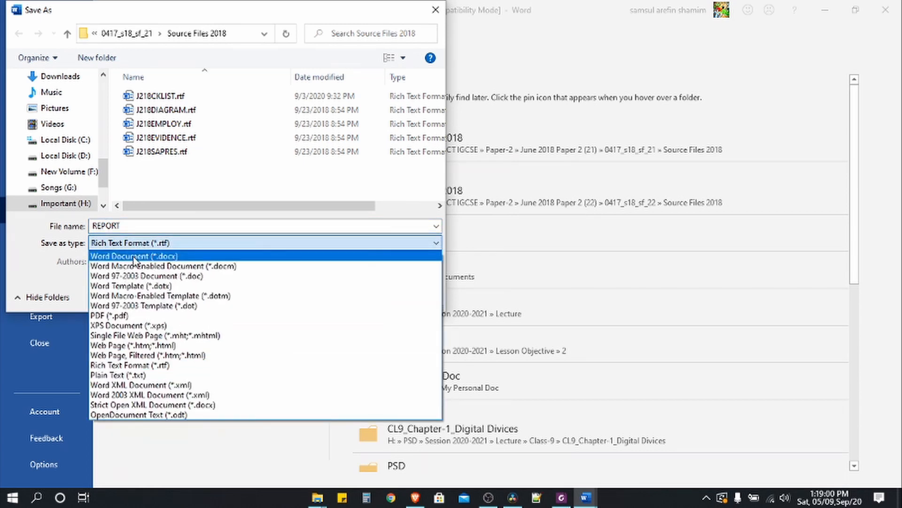
pyautogui.click(134, 256)
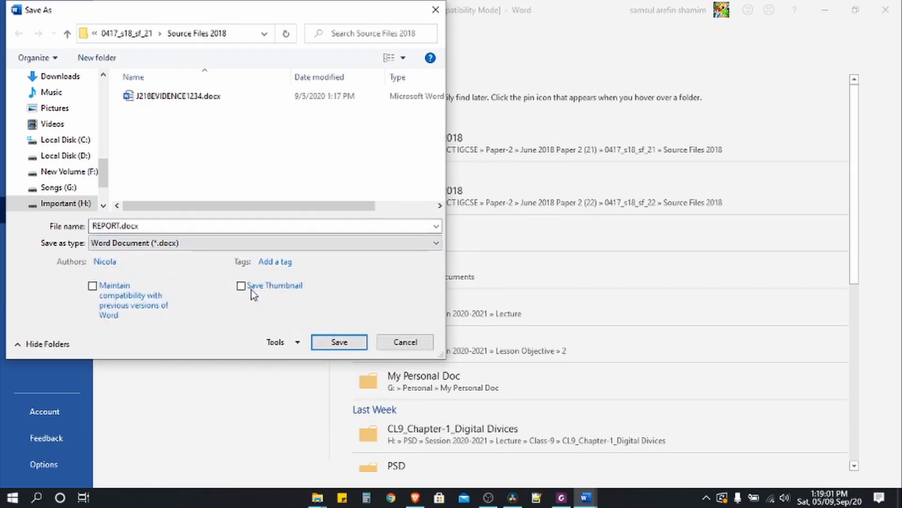
pyautogui.click(339, 343)
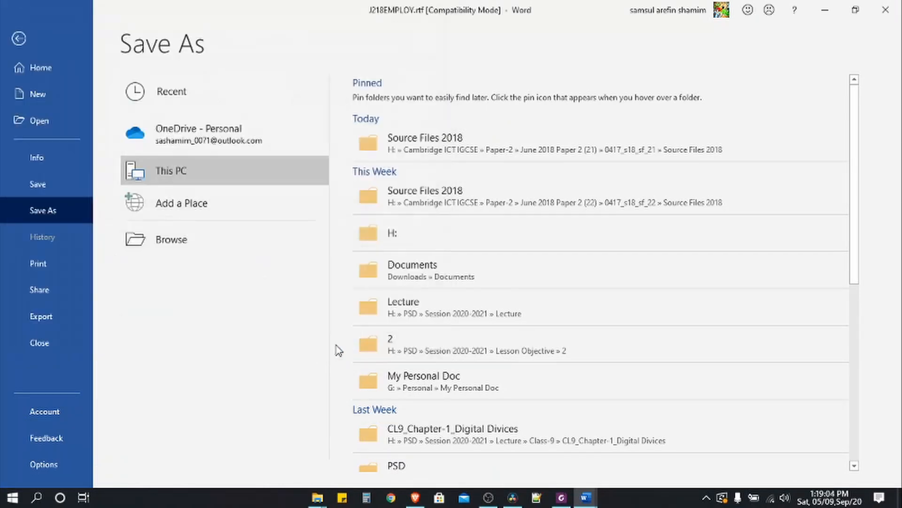
pyautogui.click(484, 282)
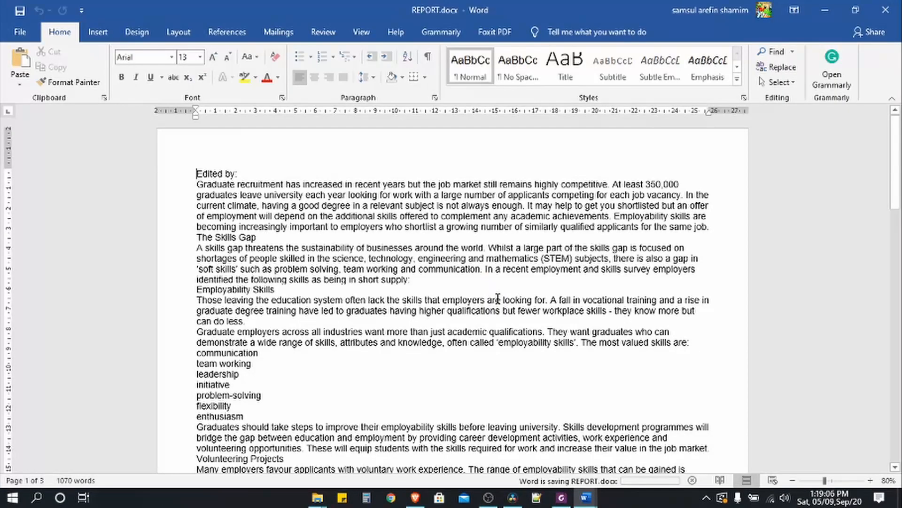
# - Highlight the two lines about saving as REPORT in yellow, then minimize Foxit to return to Word
pyautogui.click(561, 498)
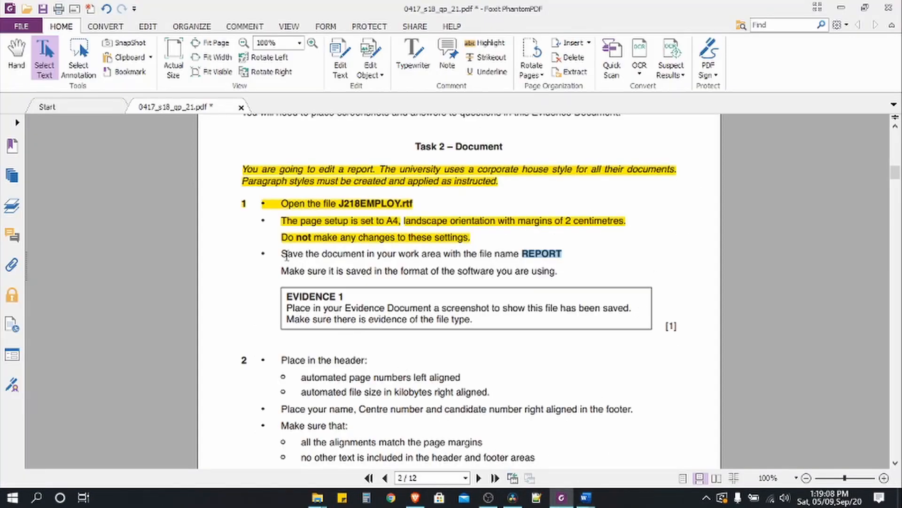
pyautogui.moveTo(282, 254); pyautogui.dragTo(555, 273)
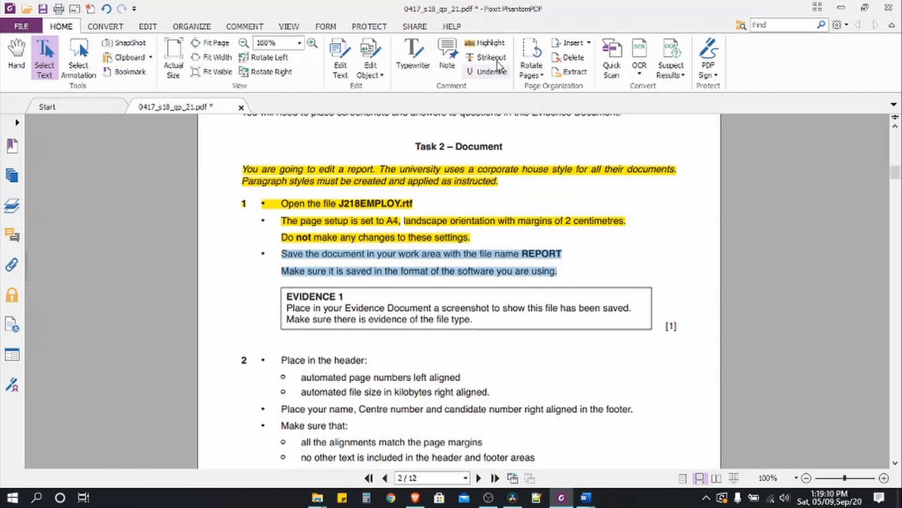
pyautogui.click(489, 43)
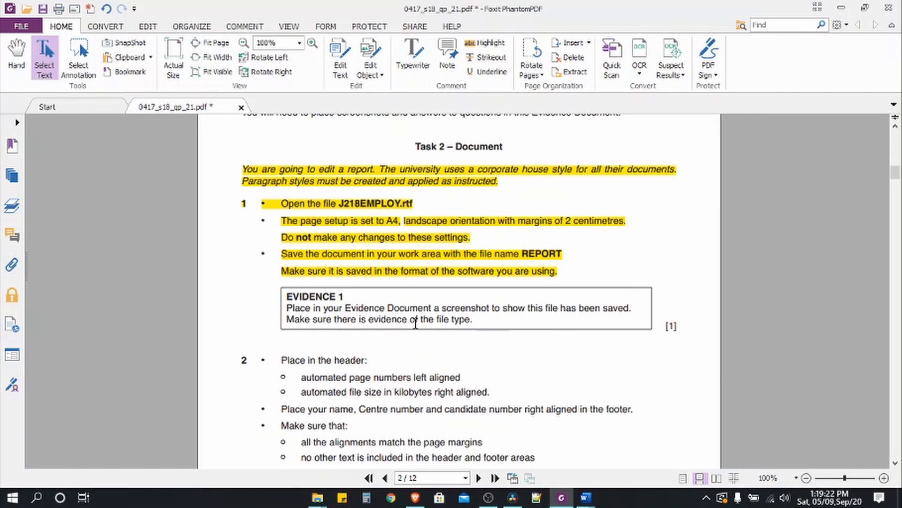
pyautogui.click(841, 7)
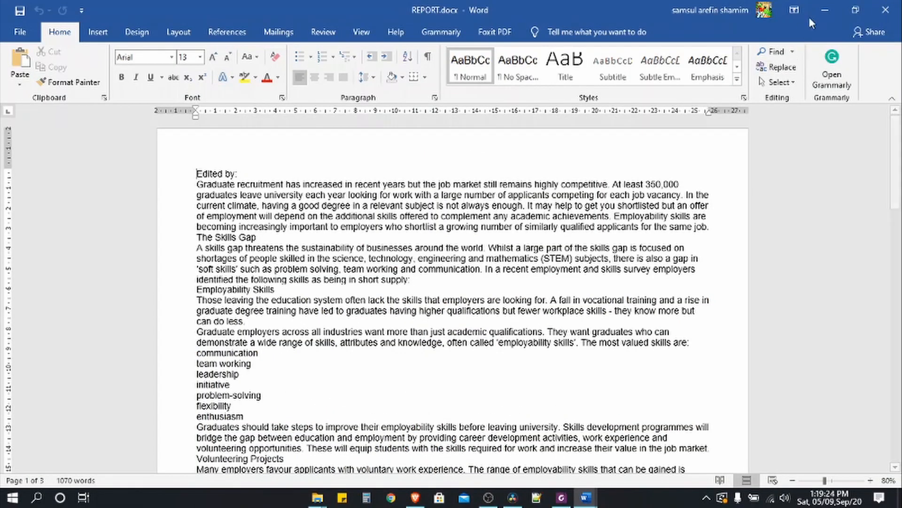
# - Check that REPORT.docx (25 KB) is in Source Files 2018, then return to the J218EVIDENCE1234 document
pyautogui.click(825, 9)
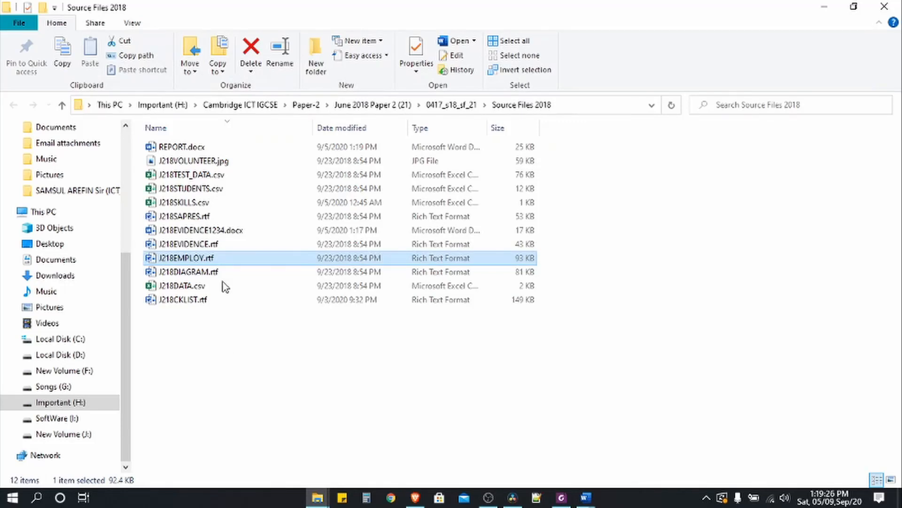
pyautogui.click(201, 146)
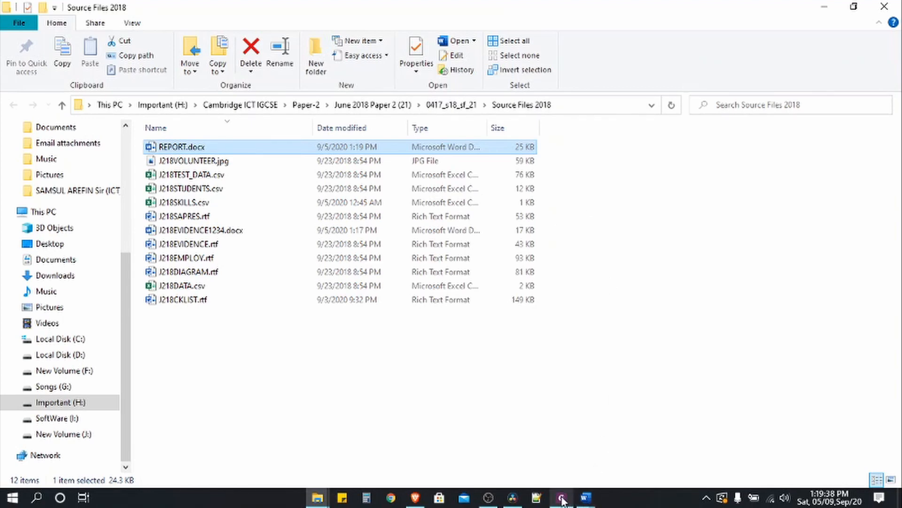
pyautogui.moveTo(587, 502)
pyautogui.click(518, 468)
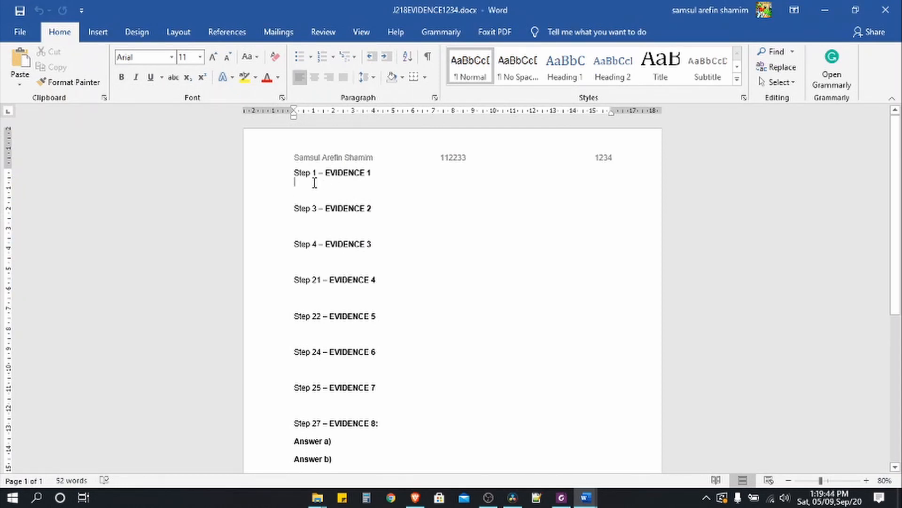
# - Paste the REPORT.docx screenshot under Step 1, crop it to the file listing, and enlarge it
pyautogui.hotkey('ctrl', 'v')
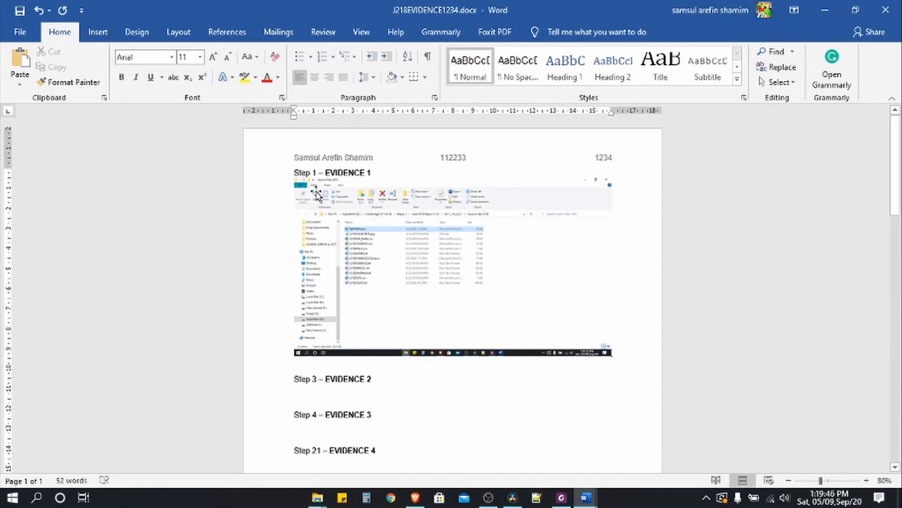
pyautogui.click(356, 235)
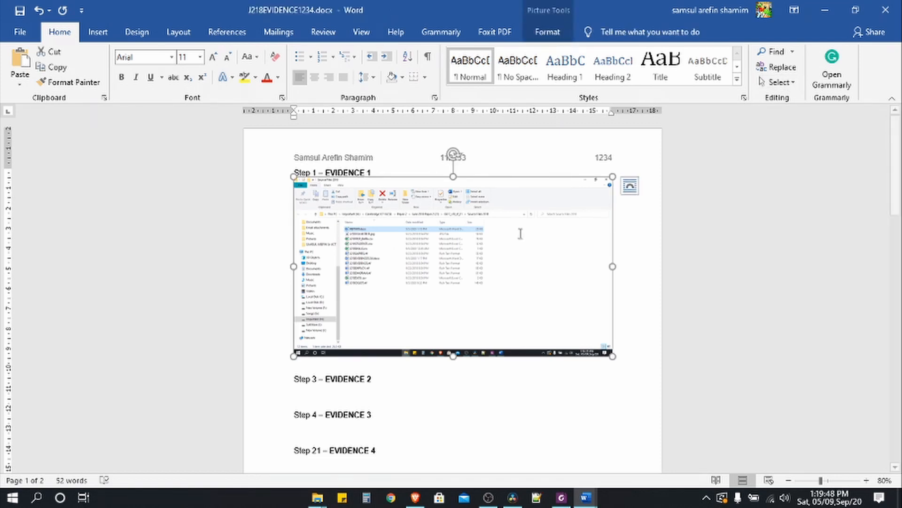
pyautogui.doubleClick(461, 256)
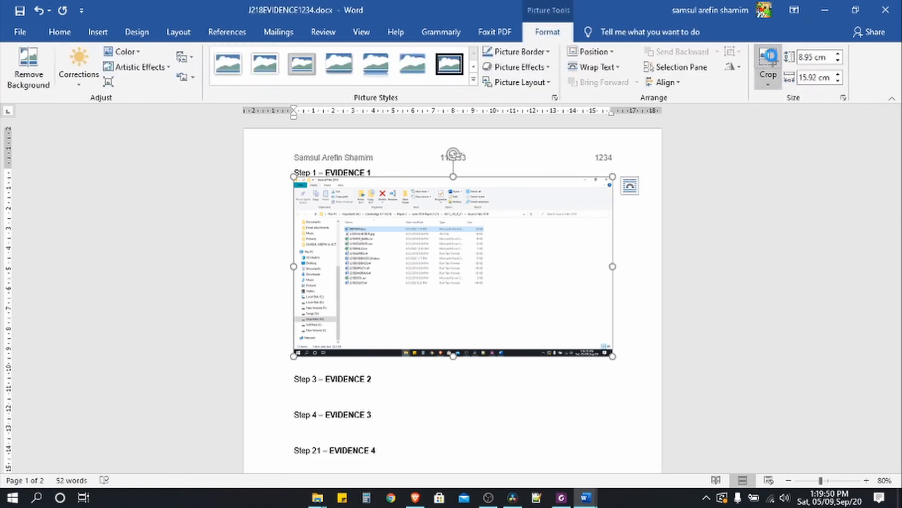
pyautogui.click(766, 60)
pyautogui.moveTo(610, 352); pyautogui.dragTo(497, 239)
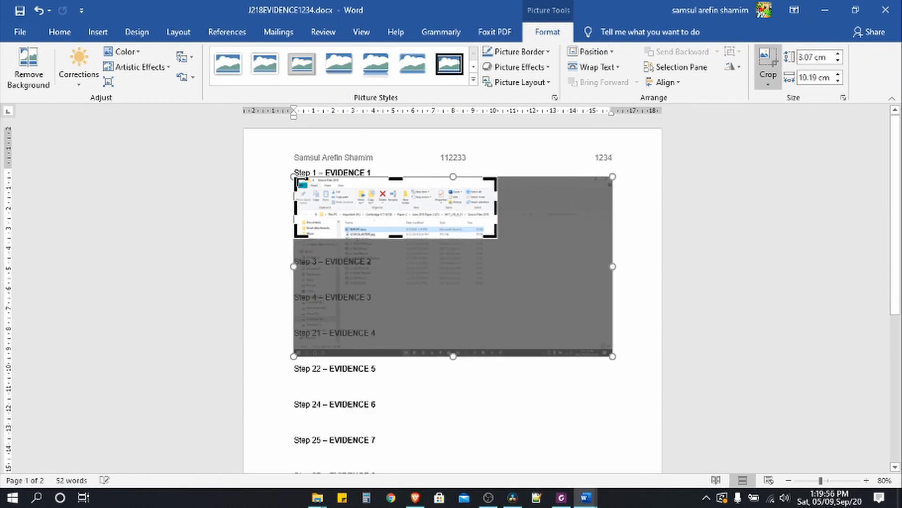
pyautogui.moveTo(298, 181); pyautogui.dragTo(314, 203)
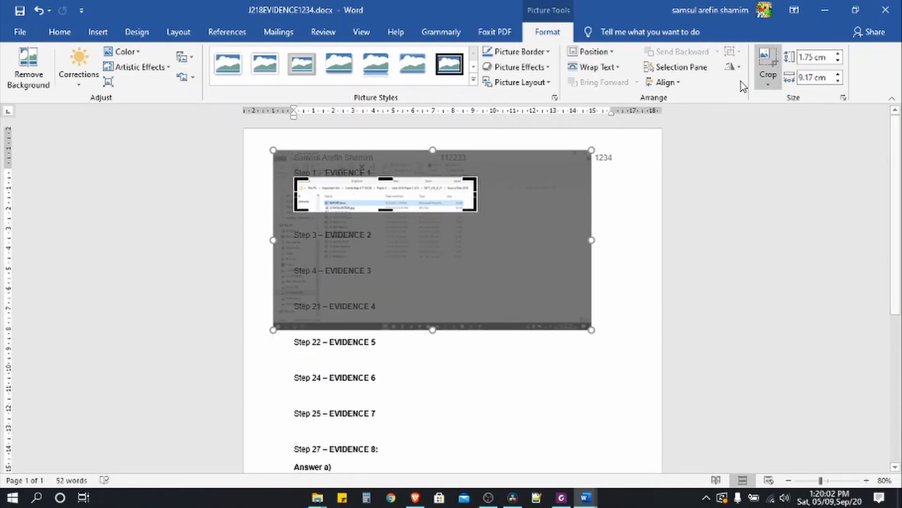
pyautogui.click(768, 61)
pyautogui.moveTo(477, 212); pyautogui.dragTo(471, 240)
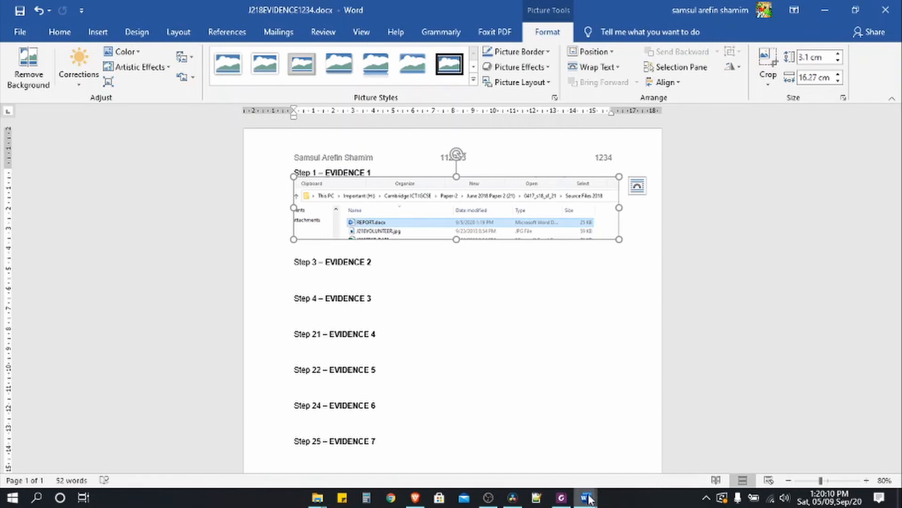
pyautogui.click(563, 500)
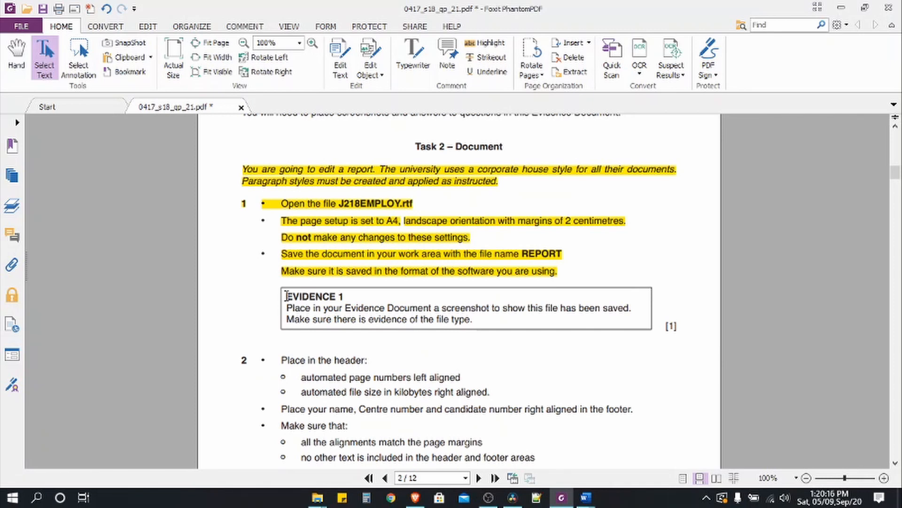
# - Highlight the EVIDENCE 1 instruction box yellow in the exam PDF, then return to REPORT.docx
pyautogui.moveTo(286, 296); pyautogui.dragTo(482, 323)
pyautogui.click(486, 43)
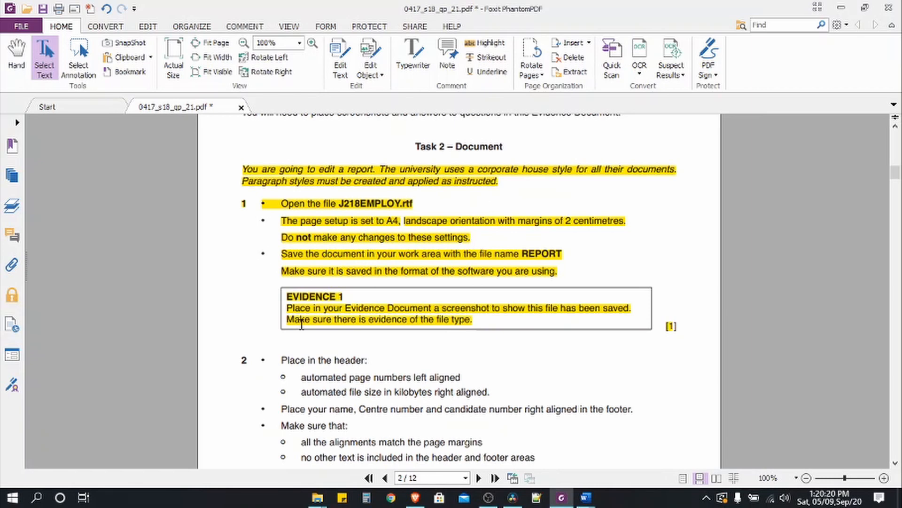
pyautogui.scroll(-3, 301, 324)
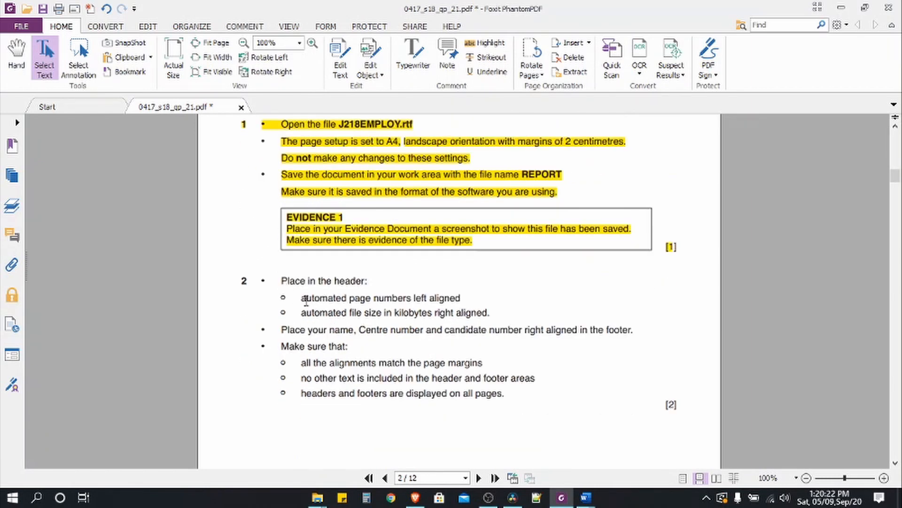
pyautogui.moveTo(306, 297); pyautogui.dragTo(462, 298)
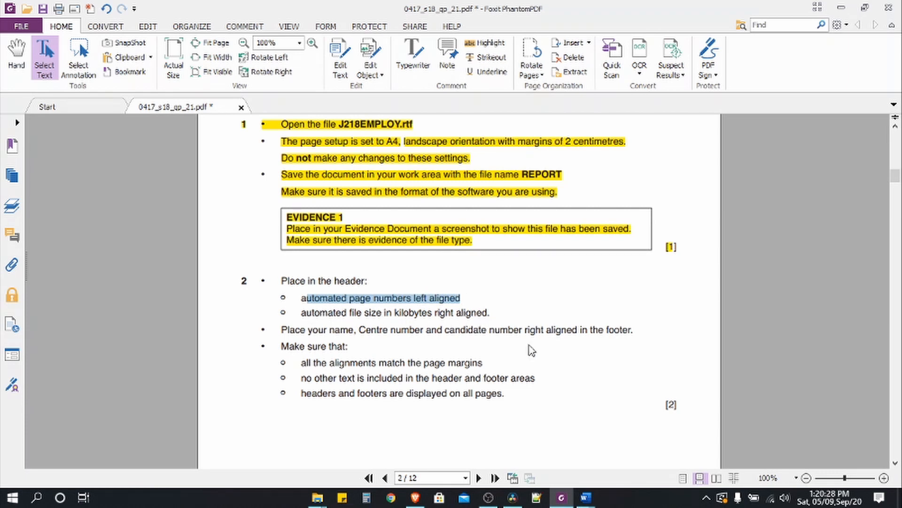
pyautogui.click(590, 501)
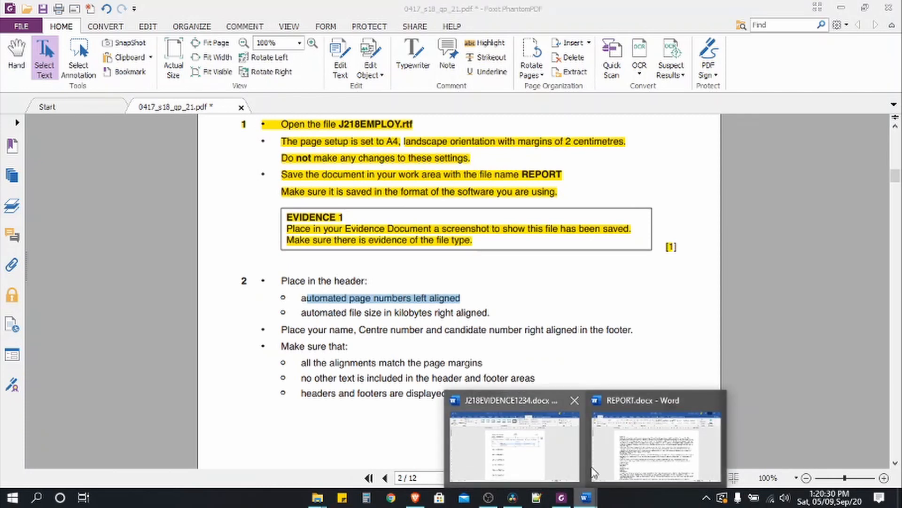
pyautogui.click(635, 463)
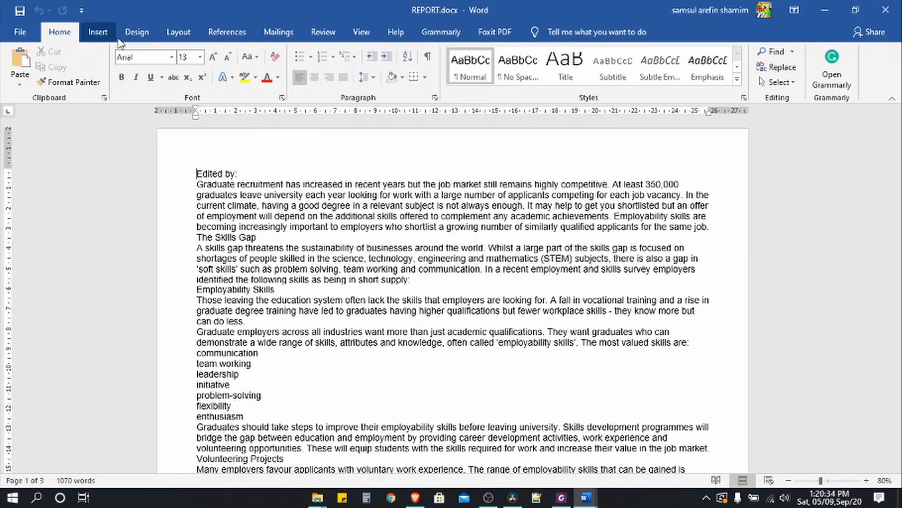
# - Add a Blank (Three Columns) header with a plain page number at the left
pyautogui.click(98, 32)
pyautogui.click(588, 52)
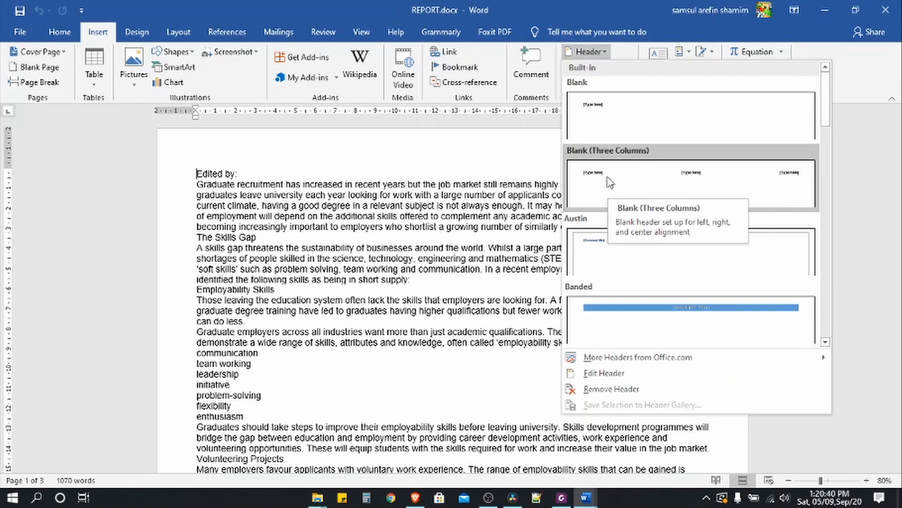
pyautogui.click(610, 182)
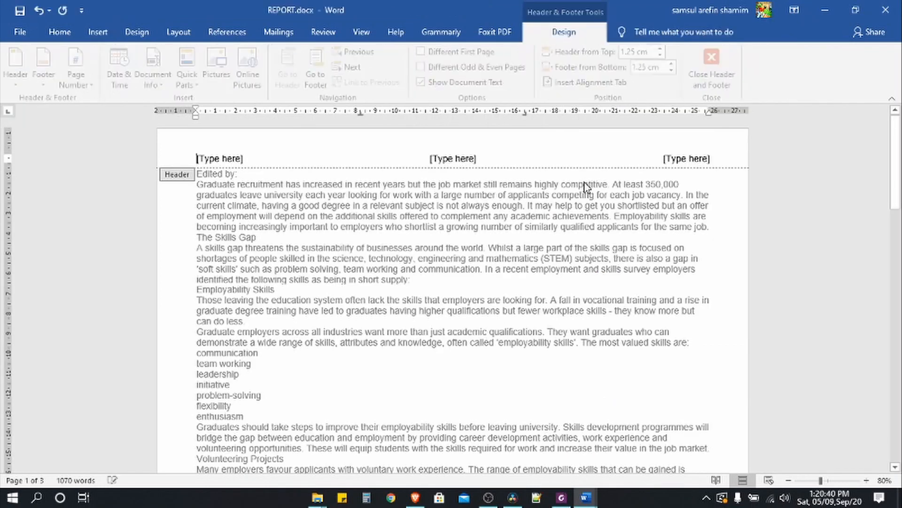
pyautogui.click(221, 160)
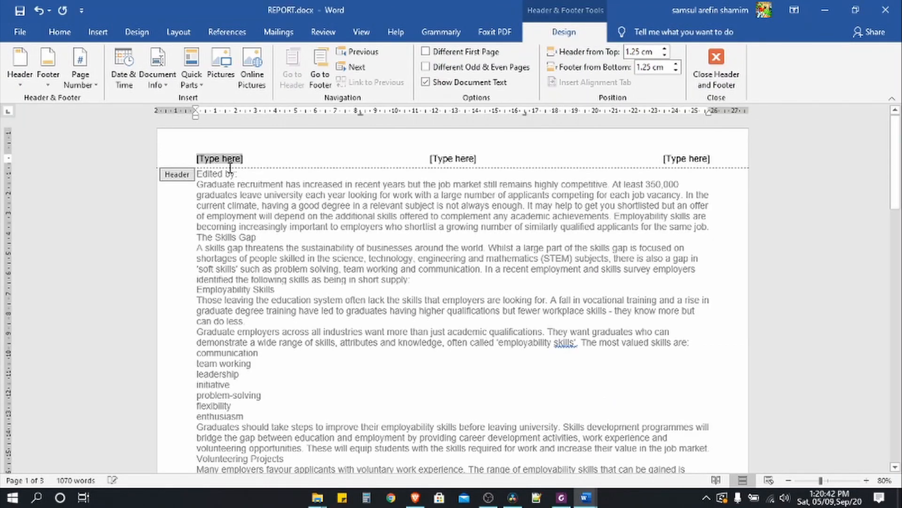
pyautogui.click(92, 87)
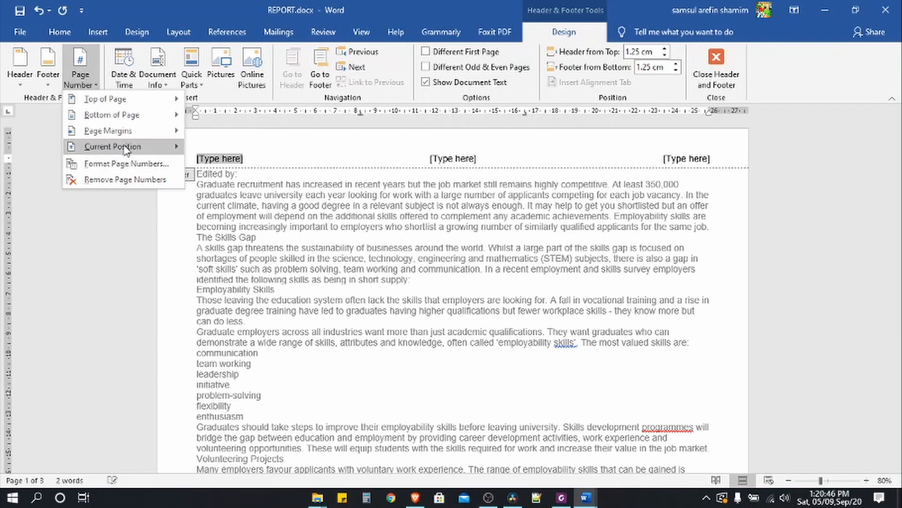
pyautogui.moveTo(113, 146)
pyautogui.click(235, 182)
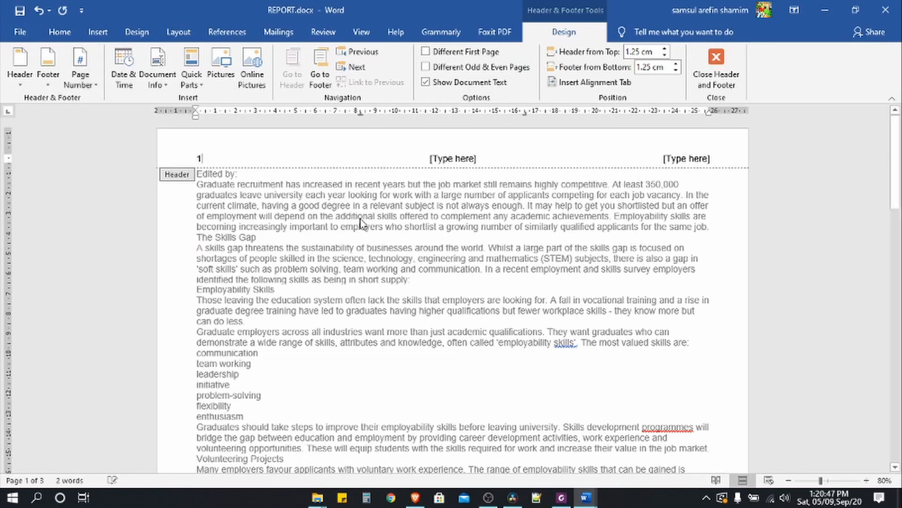
# - Insert a FileSize field in kilobytes at the right of the header
pyautogui.click(684, 158)
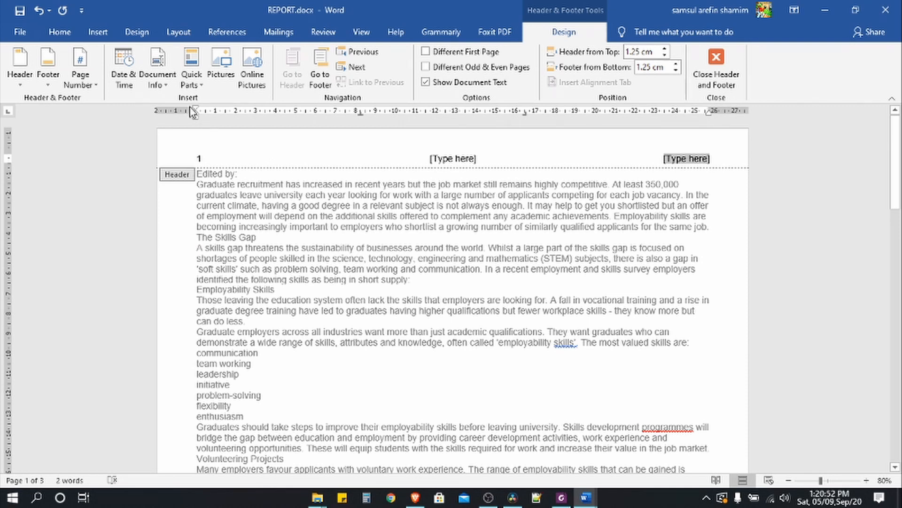
pyautogui.click(191, 84)
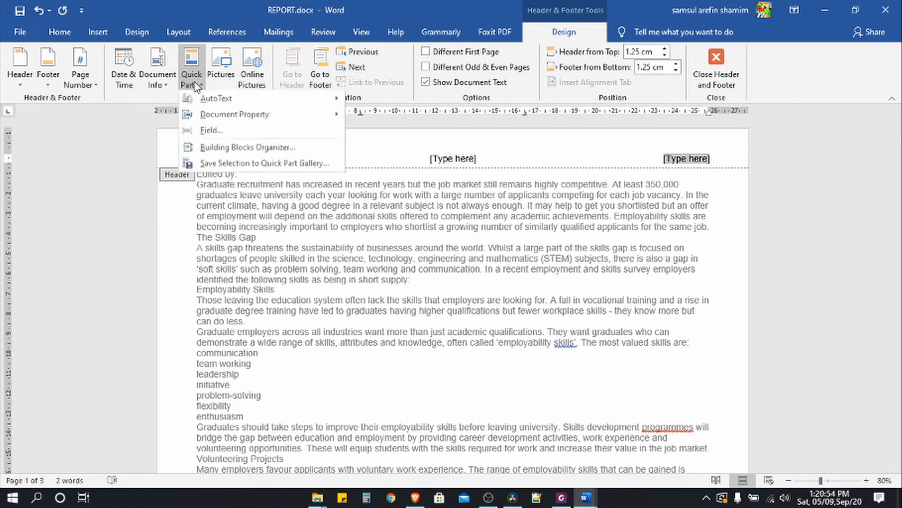
pyautogui.click(207, 133)
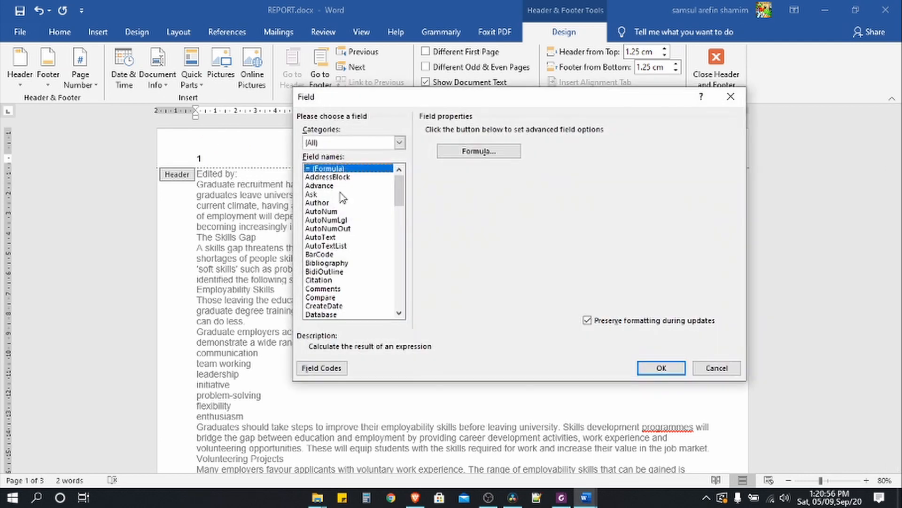
pyautogui.scroll(-4, 400, 201)
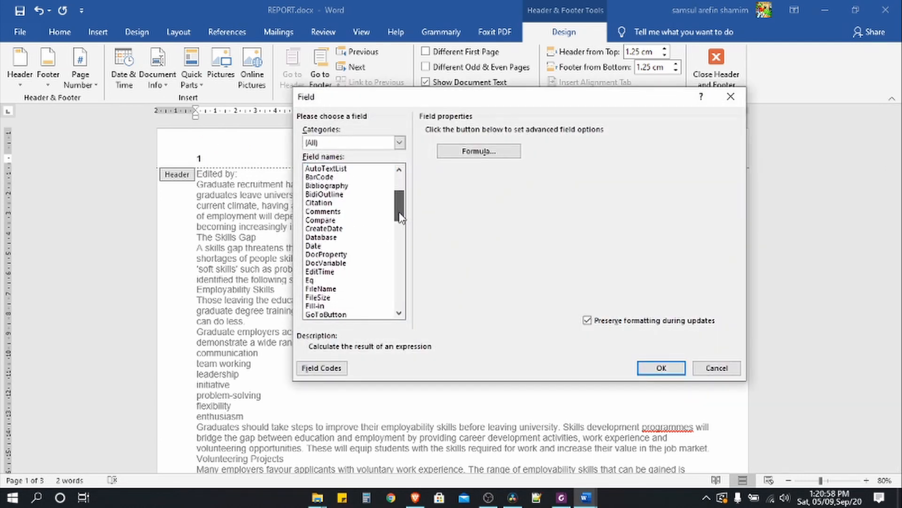
pyautogui.click(331, 263)
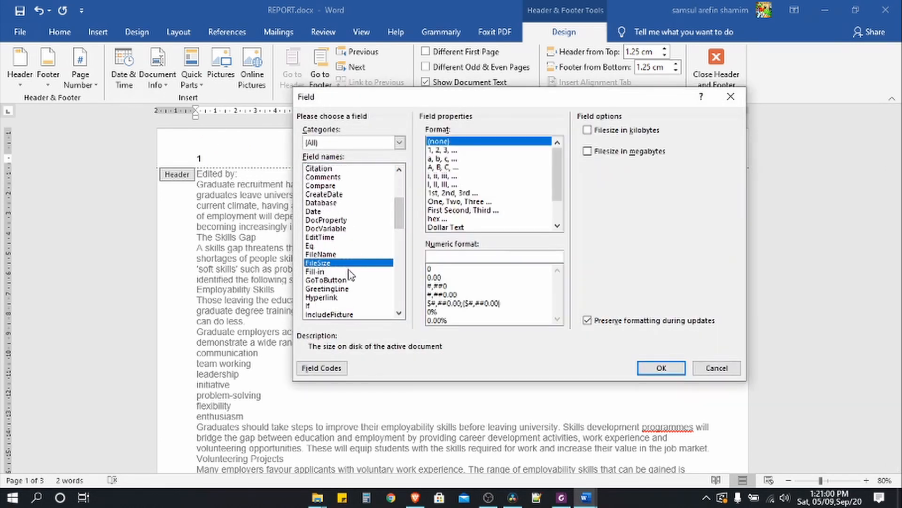
pyautogui.click(589, 132)
pyautogui.click(658, 369)
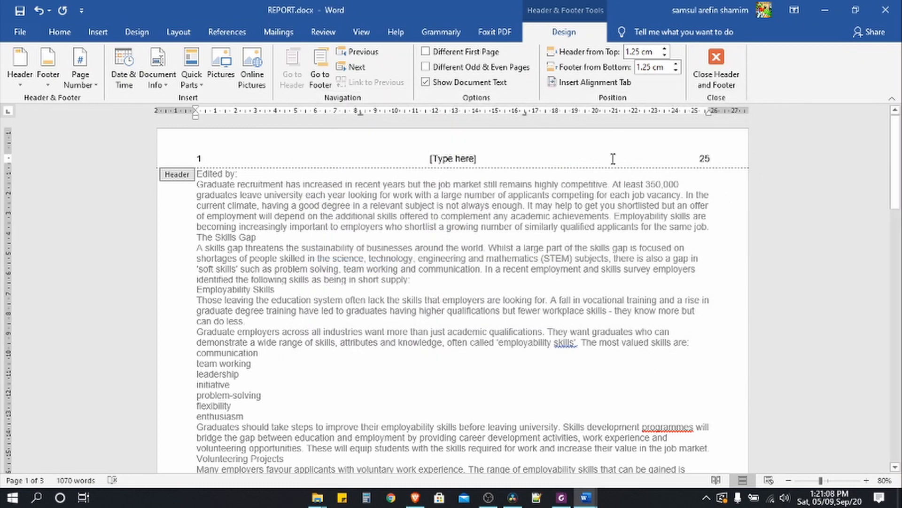
# - Delete the centre header placeholder and close the header
pyautogui.click(463, 159)
pyautogui.press('Delete')
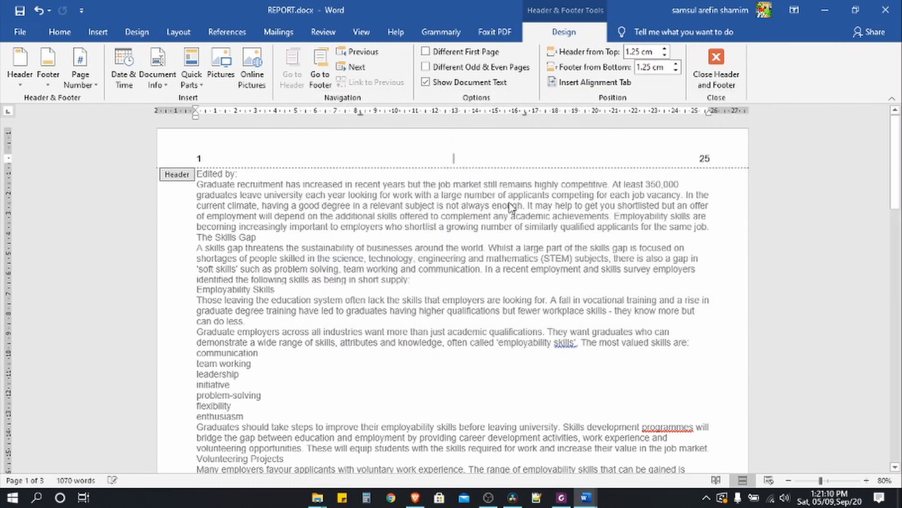
pyautogui.click(716, 71)
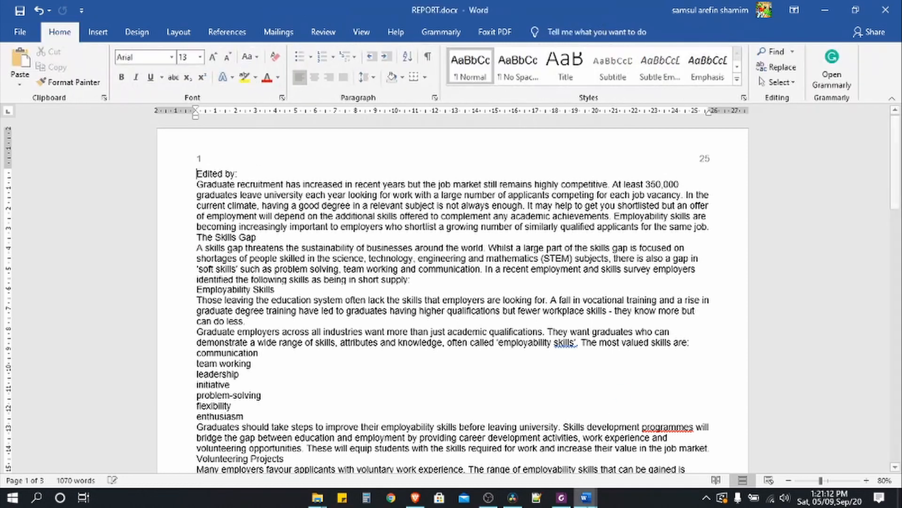
pyautogui.click(564, 499)
# - Highlight the 'Place in the header' instructions and sub-points yellow, then return to REPORT.docx
pyautogui.moveTo(277, 284); pyautogui.dragTo(492, 312)
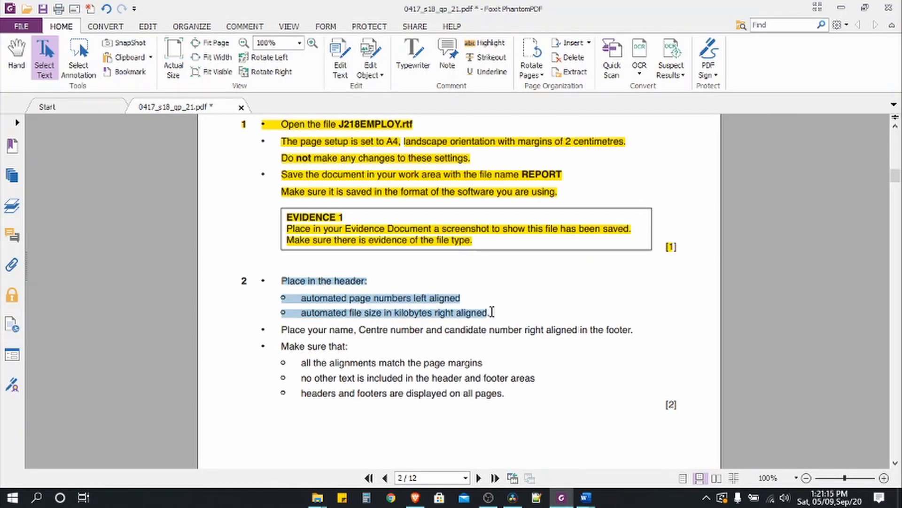
pyautogui.click(470, 43)
pyautogui.scroll(-1, 361, 295)
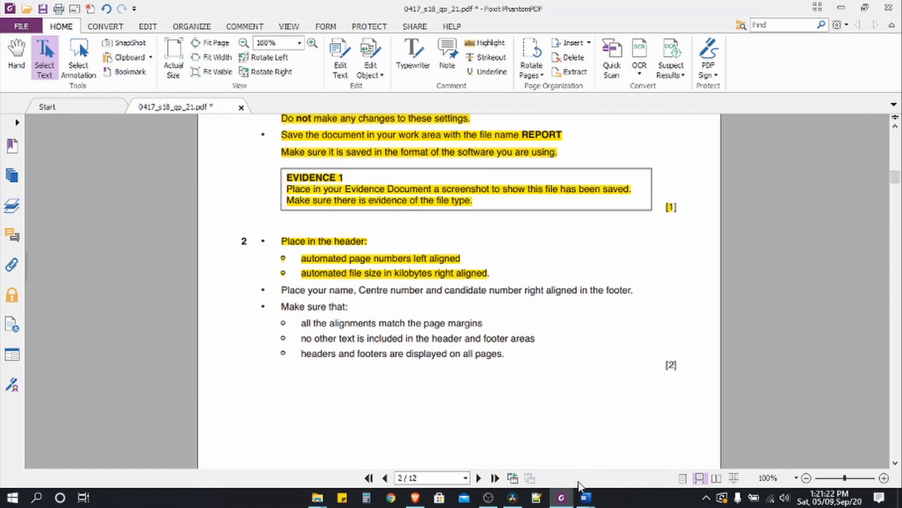
pyautogui.moveTo(585, 498)
pyautogui.click(611, 451)
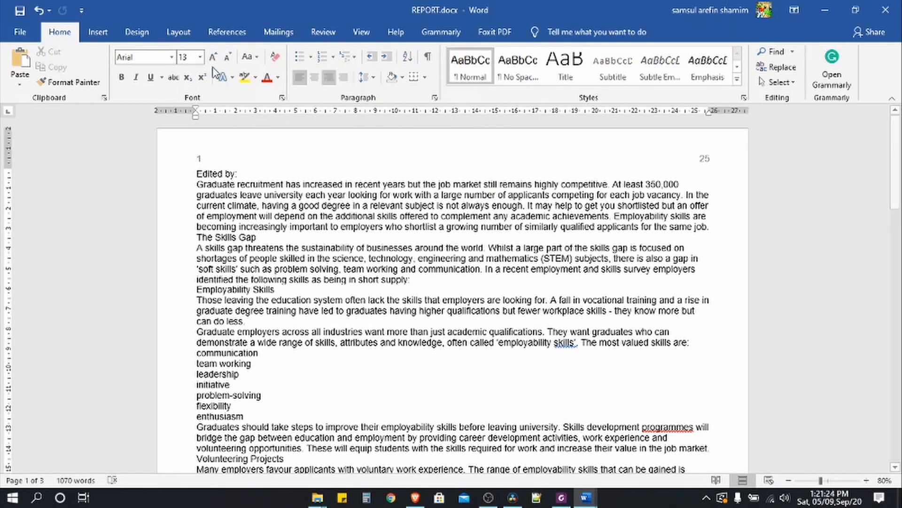
pyautogui.click(98, 32)
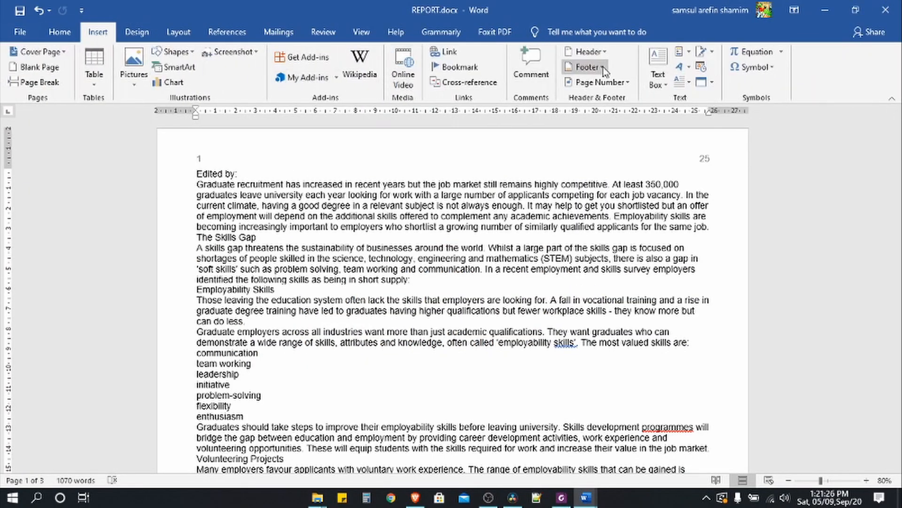
# - Add a Blank (Three Columns) footer and delete its centre and left placeholders
pyautogui.click(585, 66)
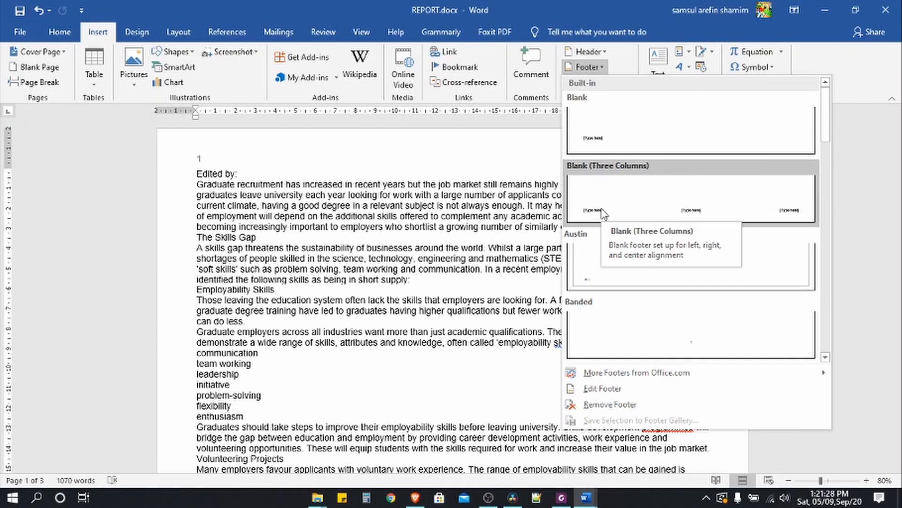
pyautogui.click(603, 214)
pyautogui.scroll(-1, 545, 426)
pyautogui.scroll(-1, 535, 424)
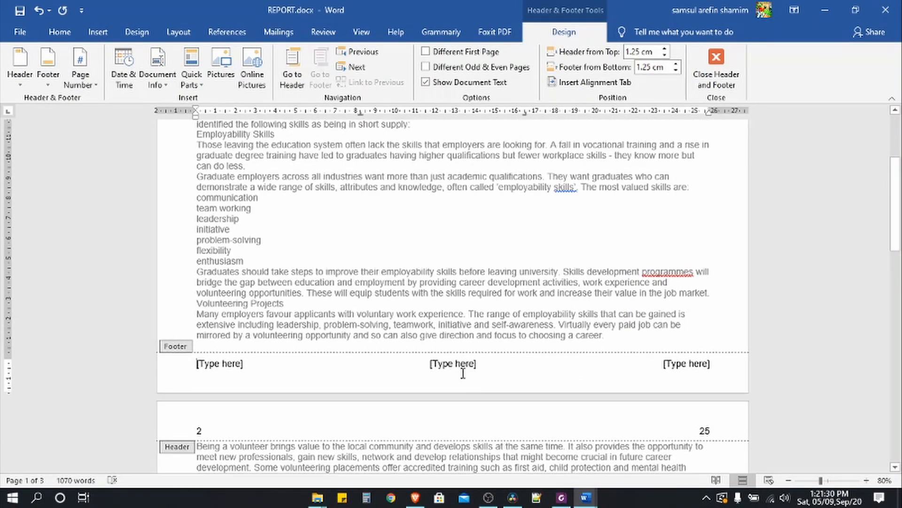
pyautogui.click(461, 366)
pyautogui.press('Delete')
pyautogui.click(241, 365)
pyautogui.press('Delete')
# - Enter the student's name, centre number and candidate number in the right footer, then close it
pyautogui.click(668, 364)
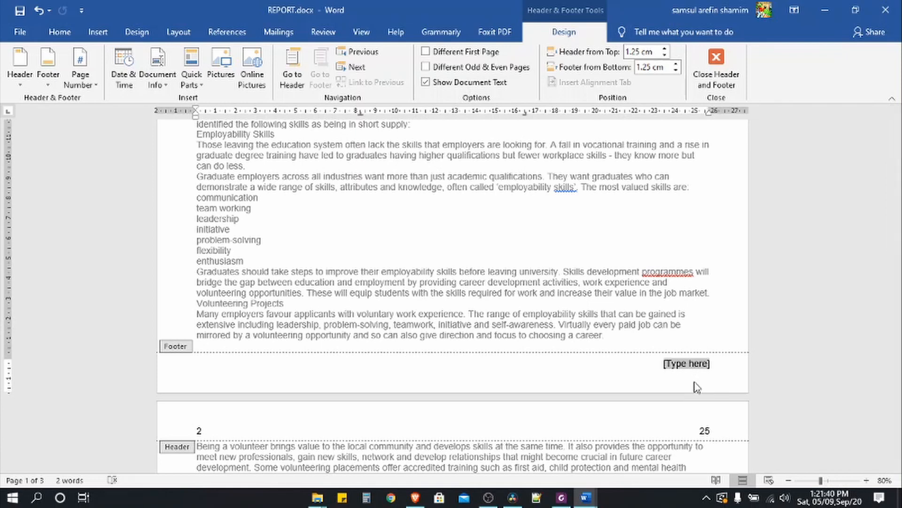
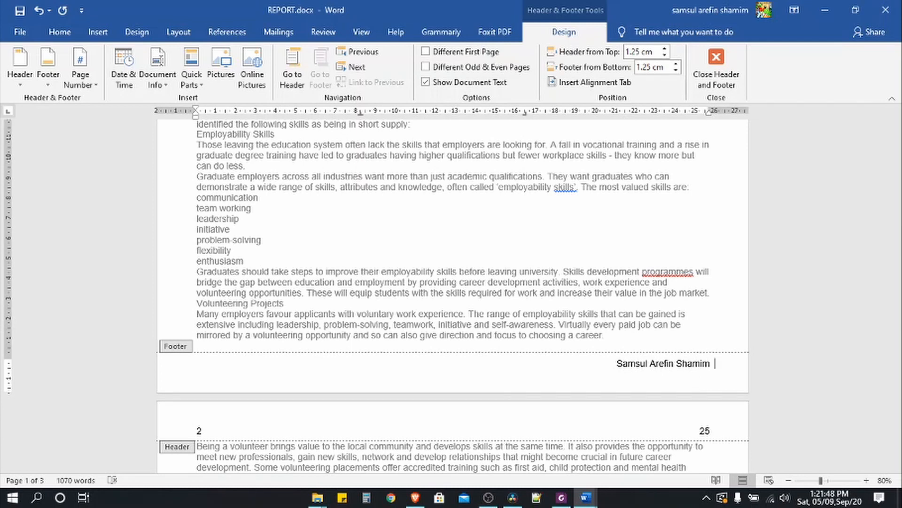
pyautogui.write('  112233')
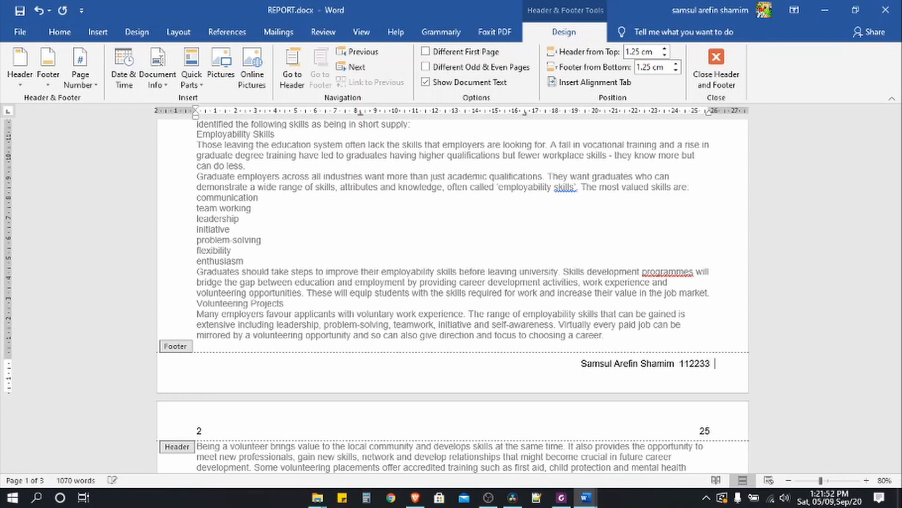
pyautogui.write('  1234')
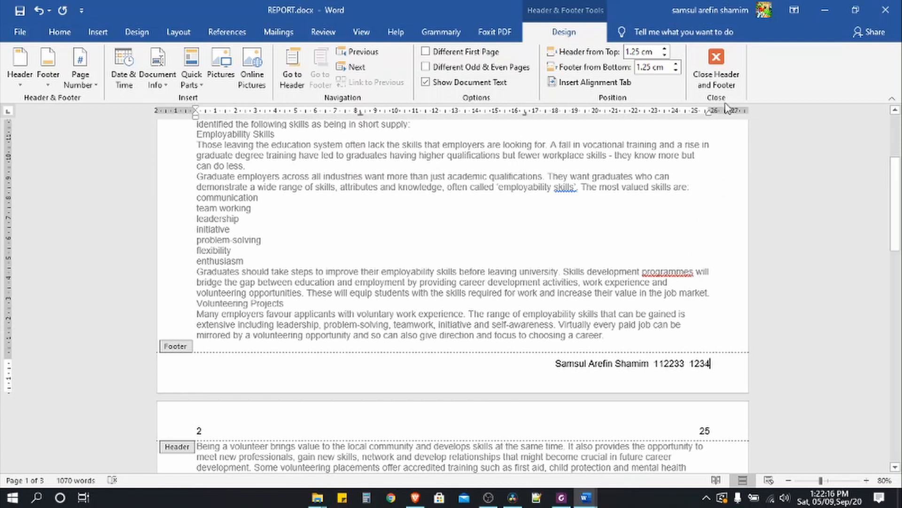
pyautogui.click(724, 85)
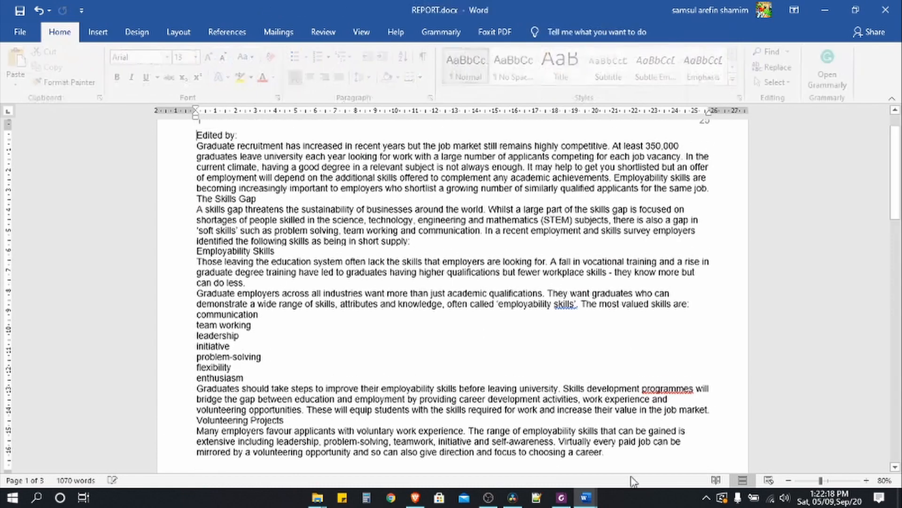
# - Highlight the footer instruction line yellow in the exam PDF
pyautogui.scroll(2, 598, 405)
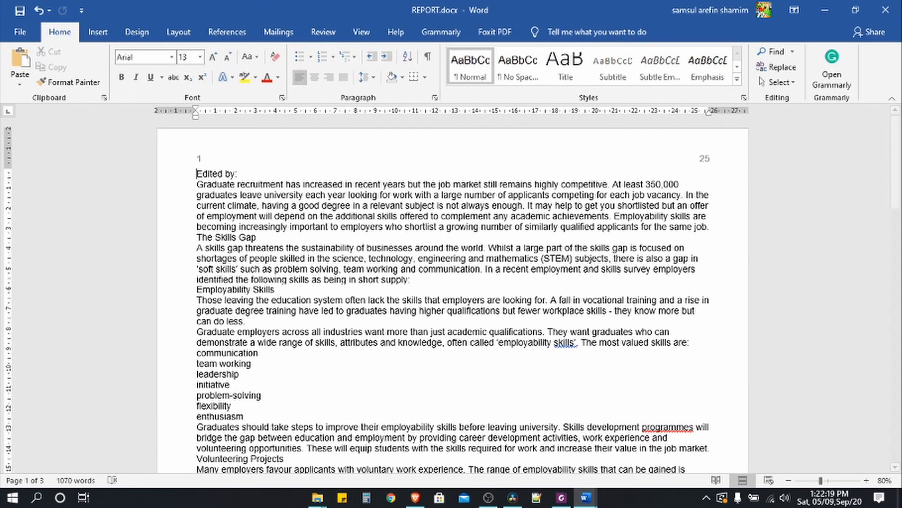
pyautogui.click(561, 497)
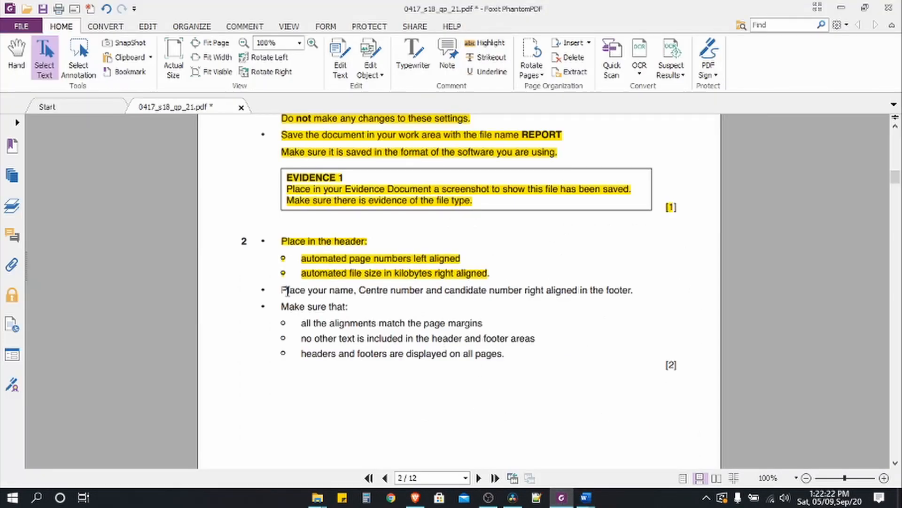
pyautogui.moveTo(282, 290); pyautogui.dragTo(641, 288)
pyautogui.click(484, 42)
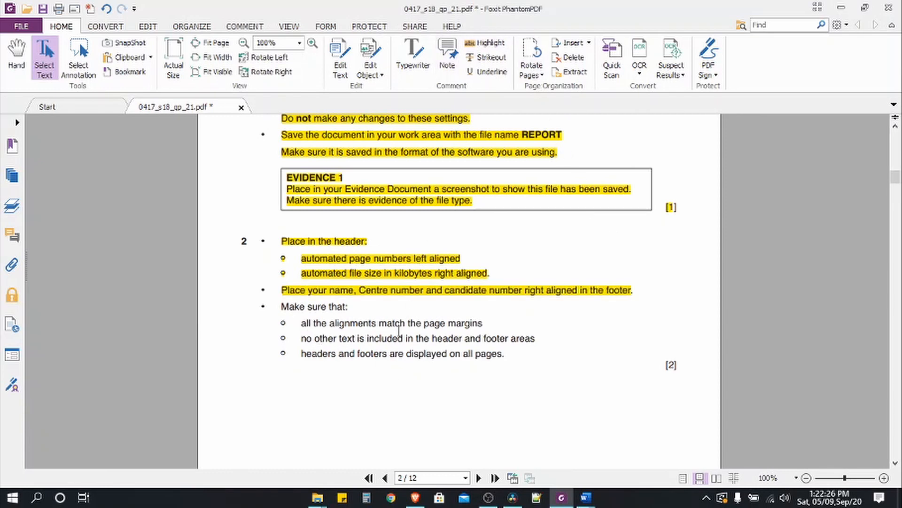
pyautogui.click(585, 497)
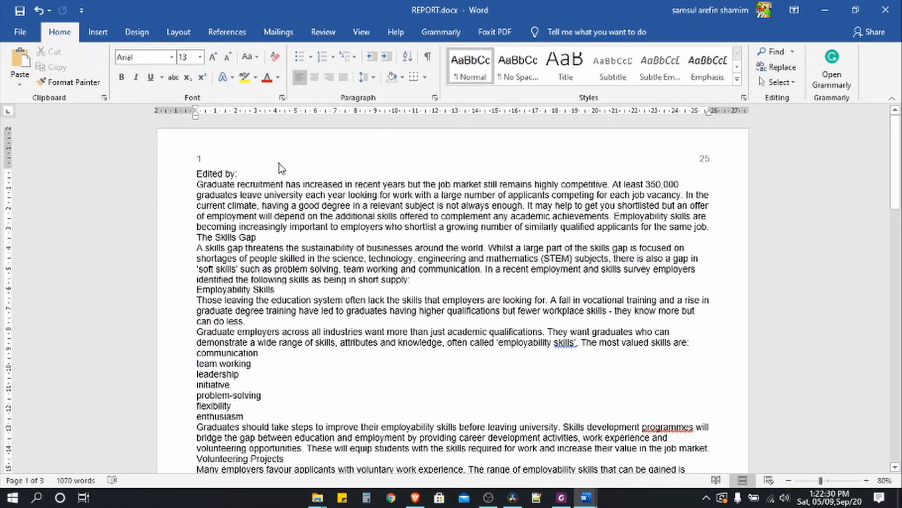
pyautogui.scroll(-9, 578, 366)
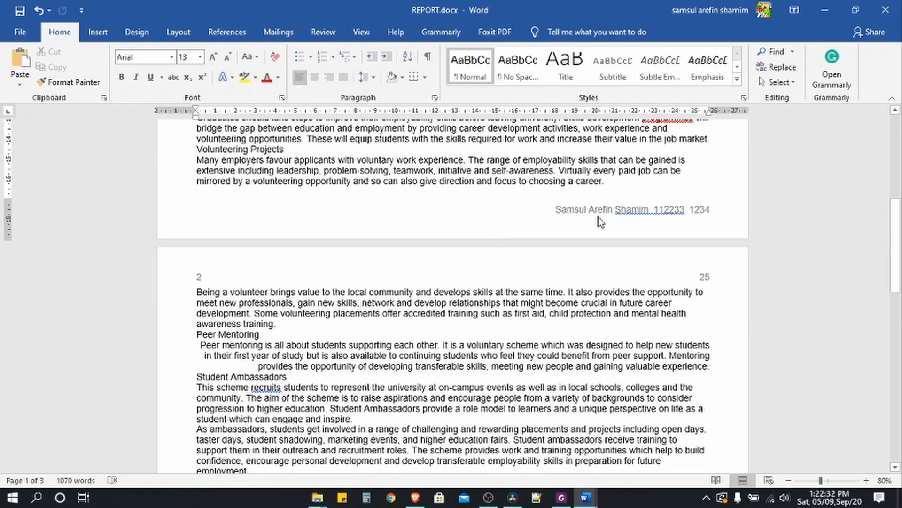
# - Highlight the 'Make sure that' checklist yellow, then return to REPORT.docx
pyautogui.click(561, 498)
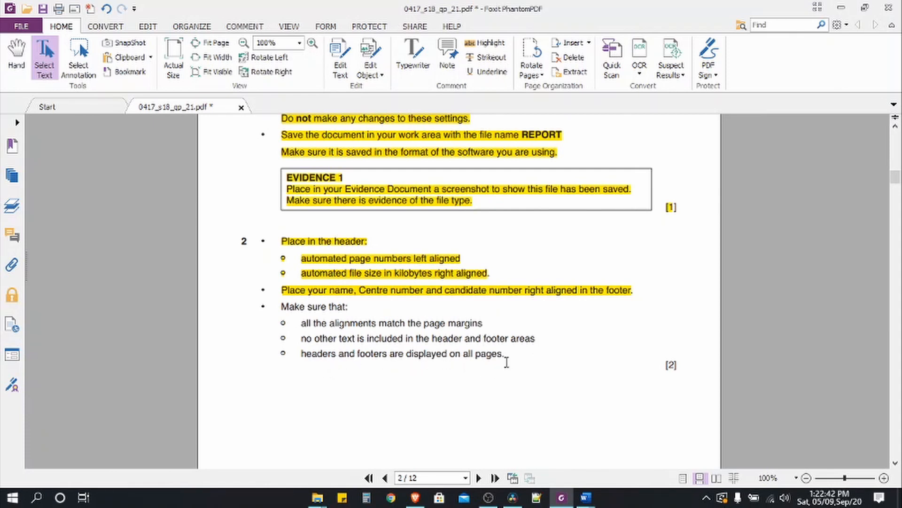
pyautogui.moveTo(505, 362); pyautogui.dragTo(287, 307)
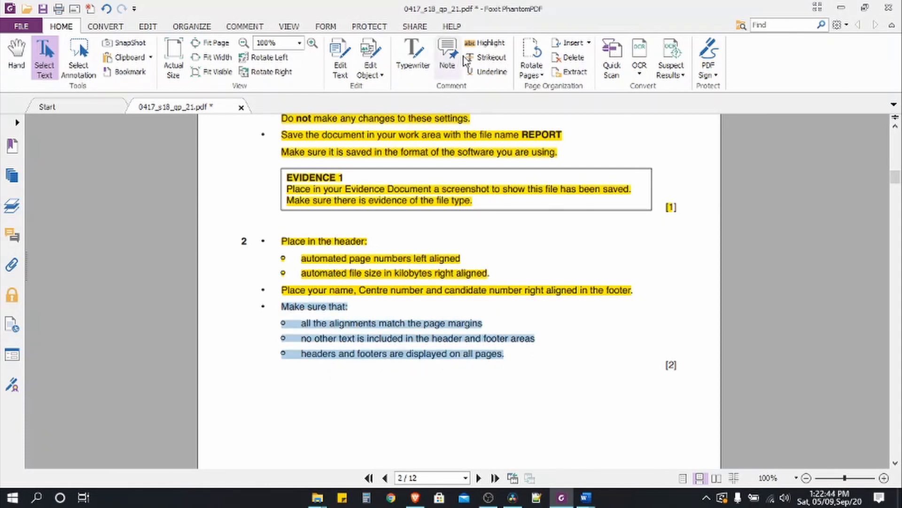
pyautogui.click(487, 43)
pyautogui.moveTo(589, 502)
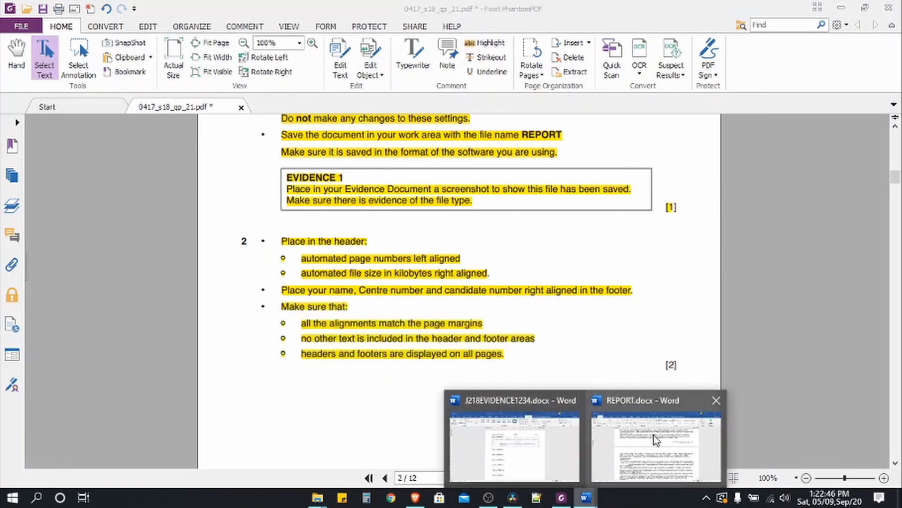
pyautogui.click(656, 437)
pyautogui.scroll(10, 559, 268)
pyautogui.scroll(-20, 565, 258)
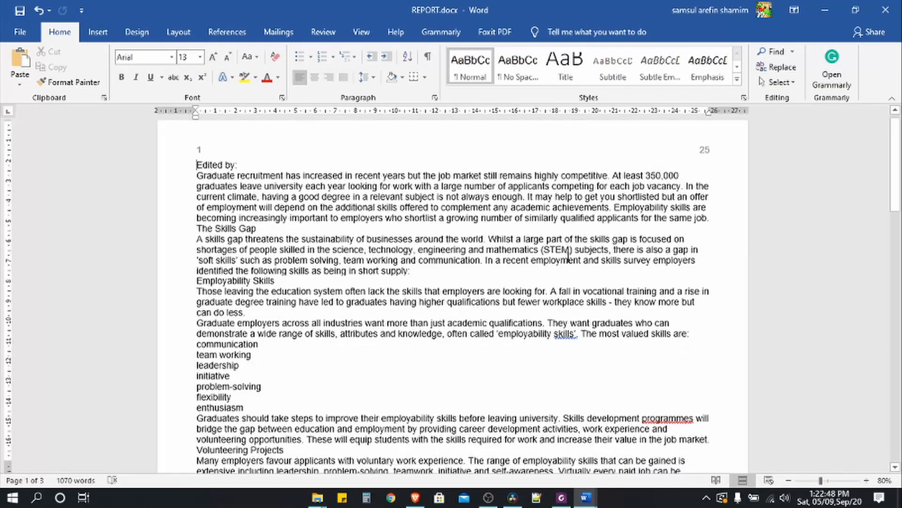
# - Scroll through the report to check the footers, then minimise Word to show page 3's style table
pyautogui.scroll(-6, 570, 257)
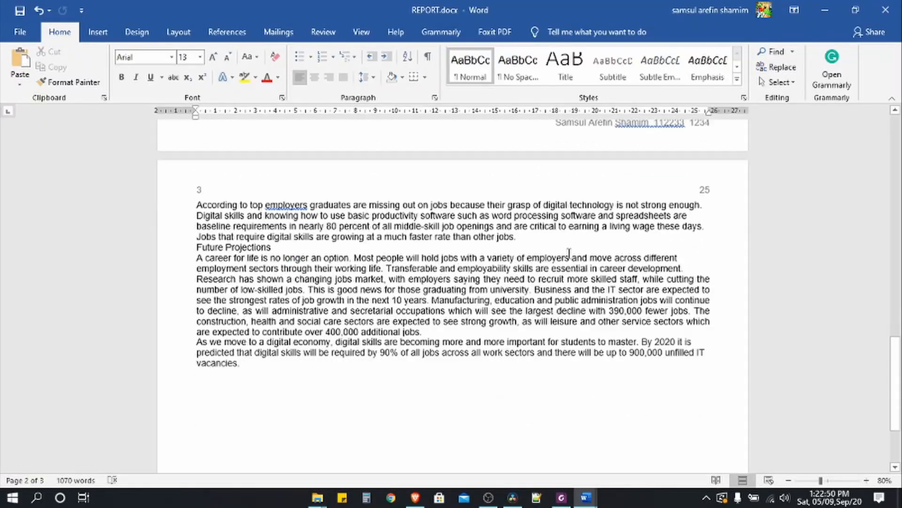
pyautogui.scroll(4, 564, 254)
pyautogui.scroll(1, 566, 253)
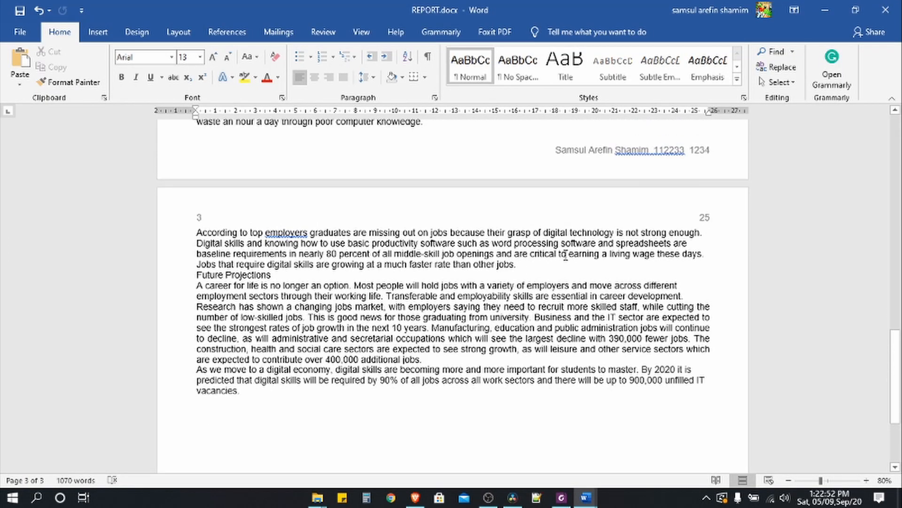
pyautogui.scroll(-3, 566, 256)
pyautogui.scroll(4, 566, 256)
pyautogui.moveTo(894, 367); pyautogui.dragTo(893, 145)
pyautogui.click(825, 10)
pyautogui.scroll(-8, 359, 332)
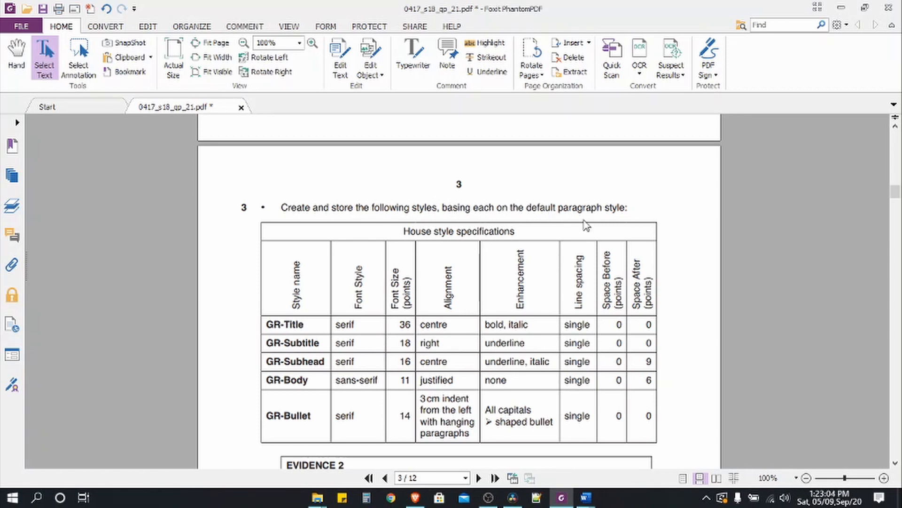
# - Highlight the 'House style specifications' heading yellow and return to REPORT.docx
pyautogui.moveTo(405, 232); pyautogui.dragTo(516, 231)
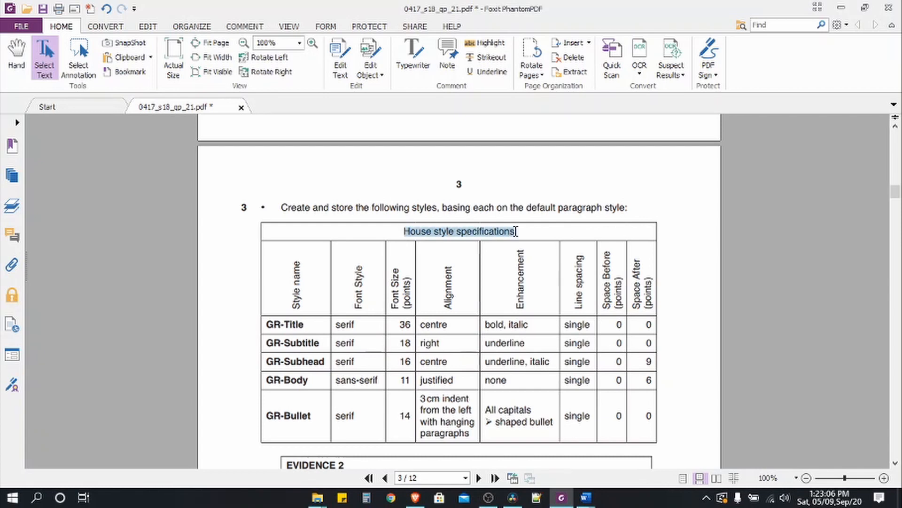
pyautogui.click(486, 42)
pyautogui.scroll(-3, 319, 345)
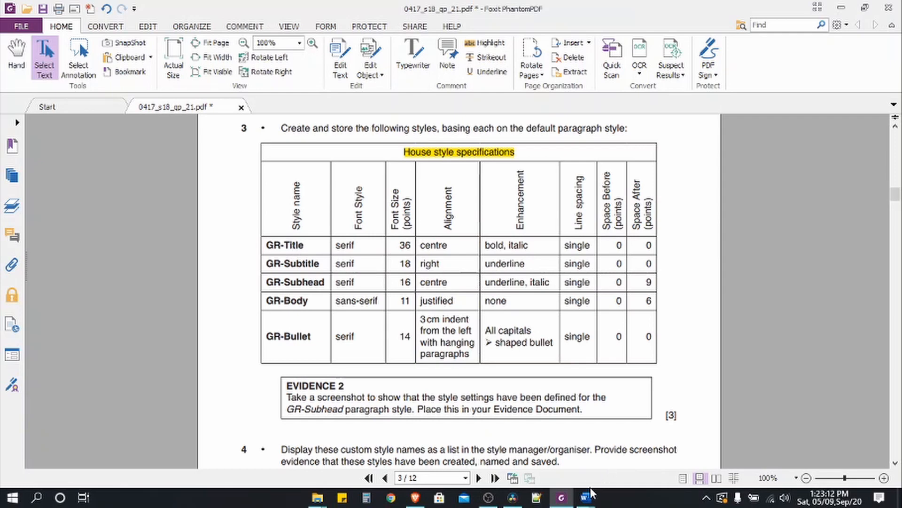
pyautogui.moveTo(589, 505)
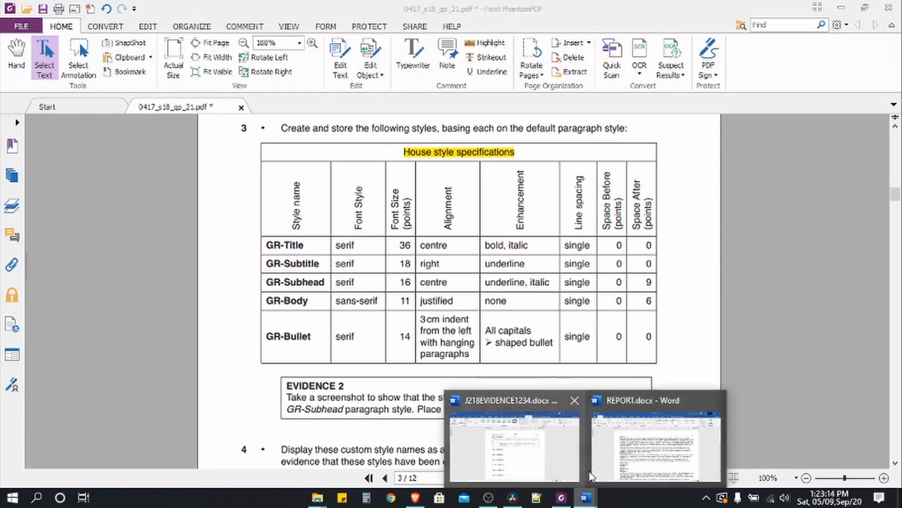
pyautogui.click(653, 437)
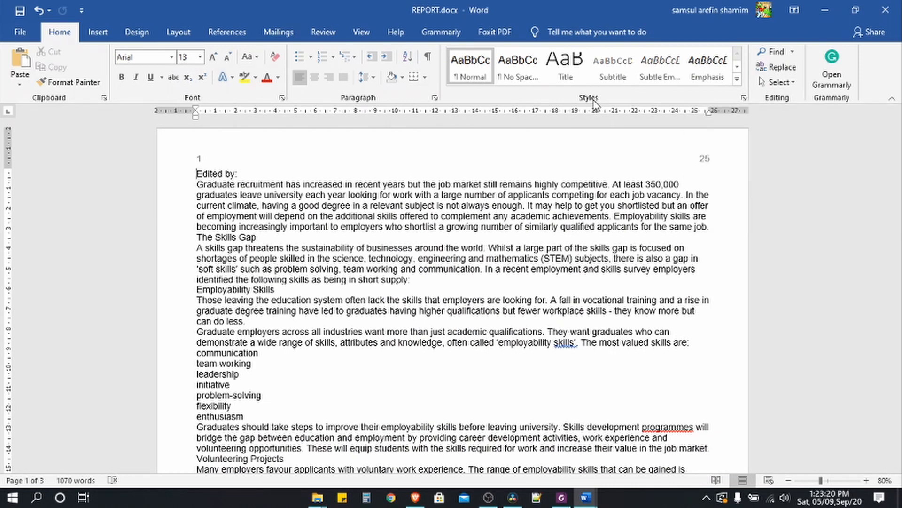
# - Create a new style named GR-Title, copying the name from the exam paper's table
pyautogui.click(744, 97)
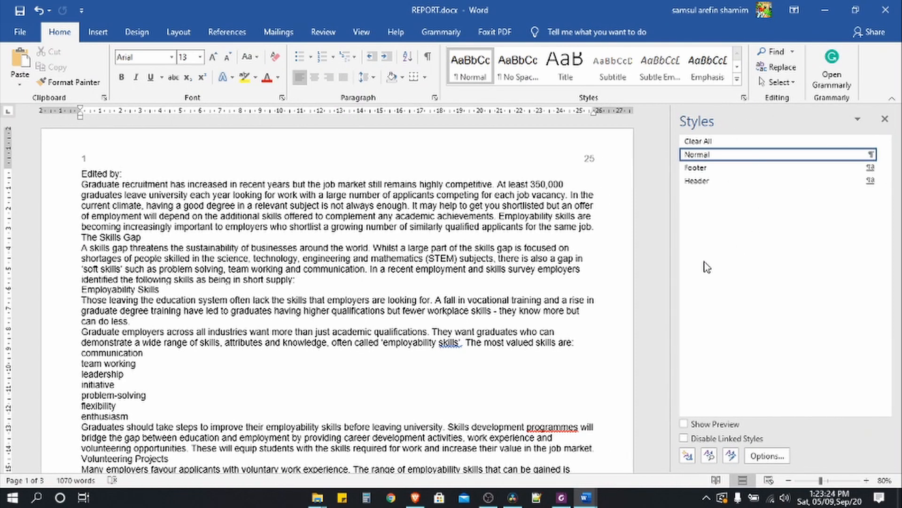
pyautogui.moveTo(677, 265); pyautogui.dragTo(765, 259)
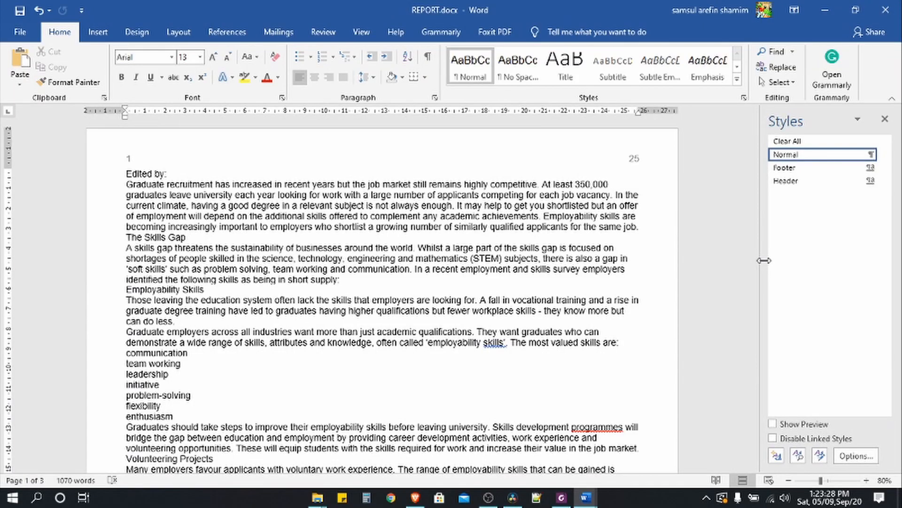
pyautogui.click(778, 456)
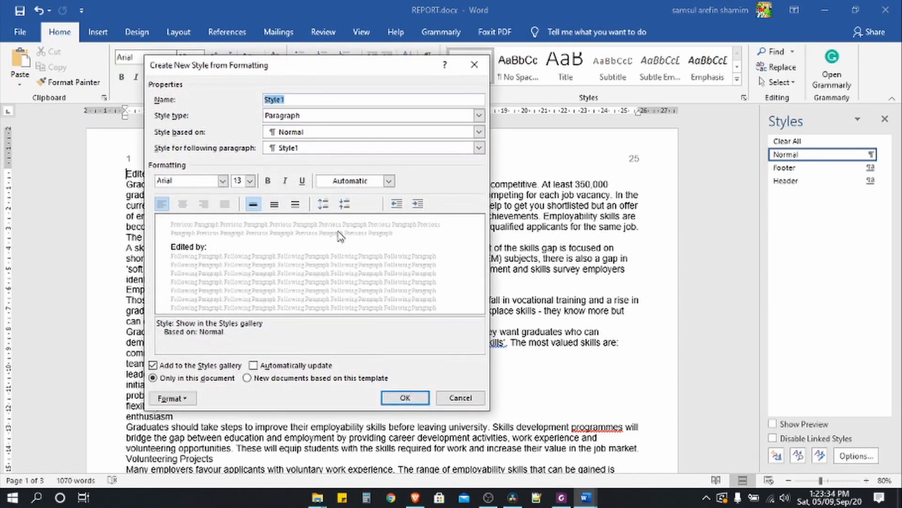
pyautogui.click(561, 497)
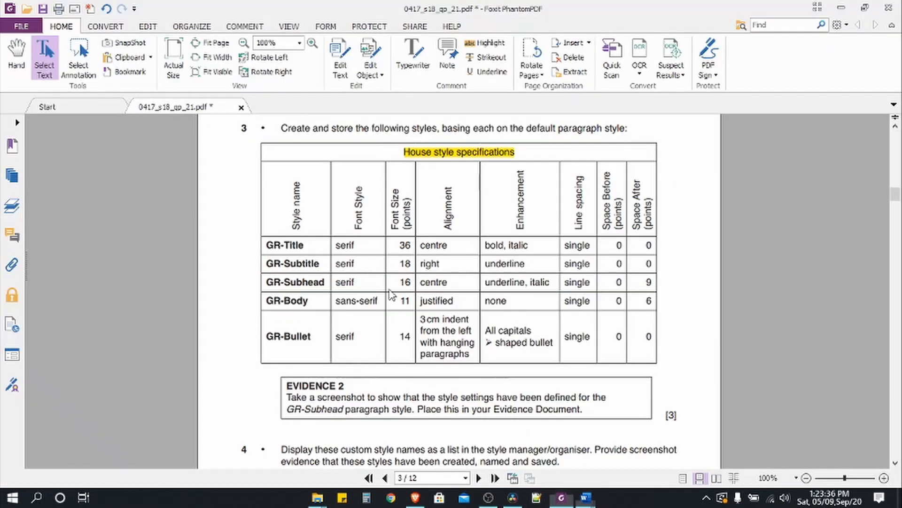
pyautogui.moveTo(304, 245); pyautogui.dragTo(266, 245)
pyautogui.hotkey('ctrl', 'c')
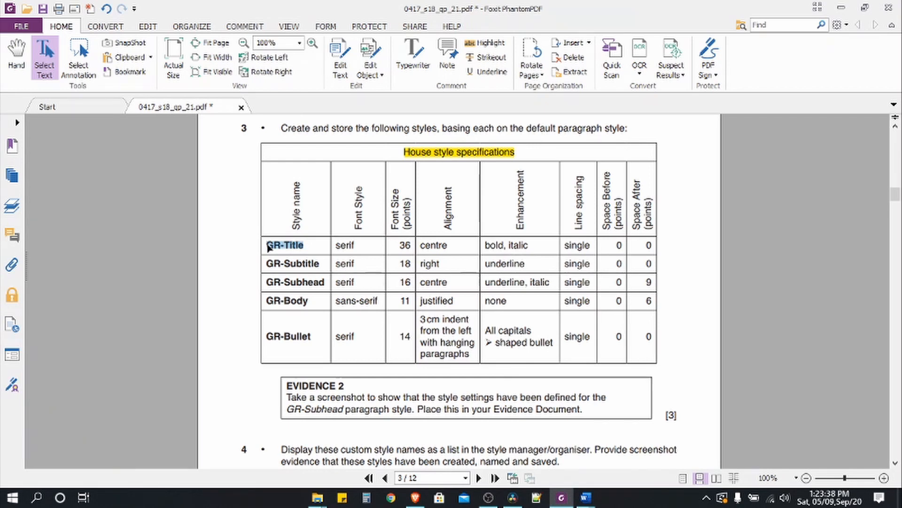
pyautogui.click(561, 497)
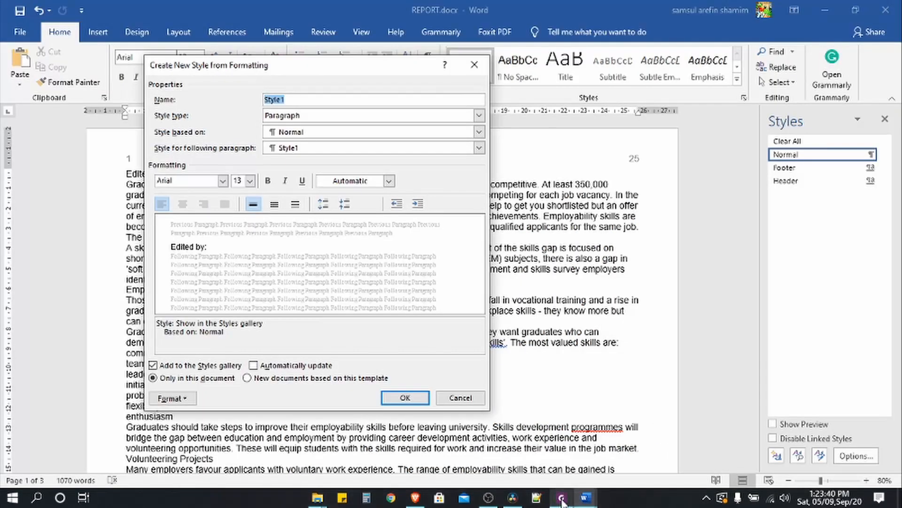
pyautogui.hotkey('ctrl', 'v')
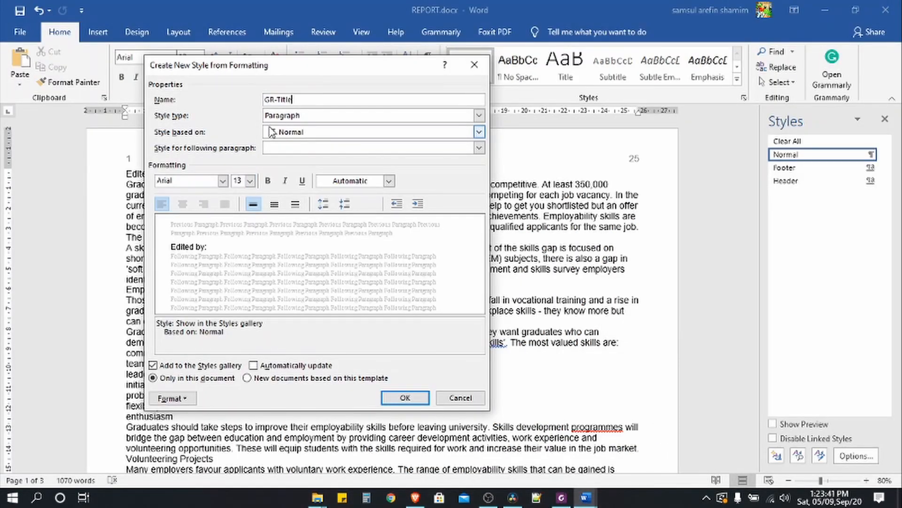
# - Set the GR-Title font to Times New Roman, 36 pt
pyautogui.click(223, 180)
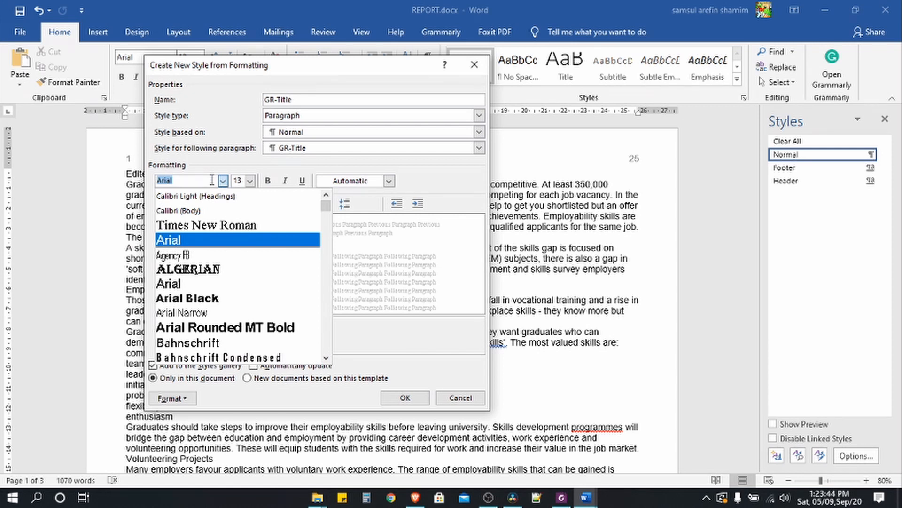
pyautogui.click(204, 227)
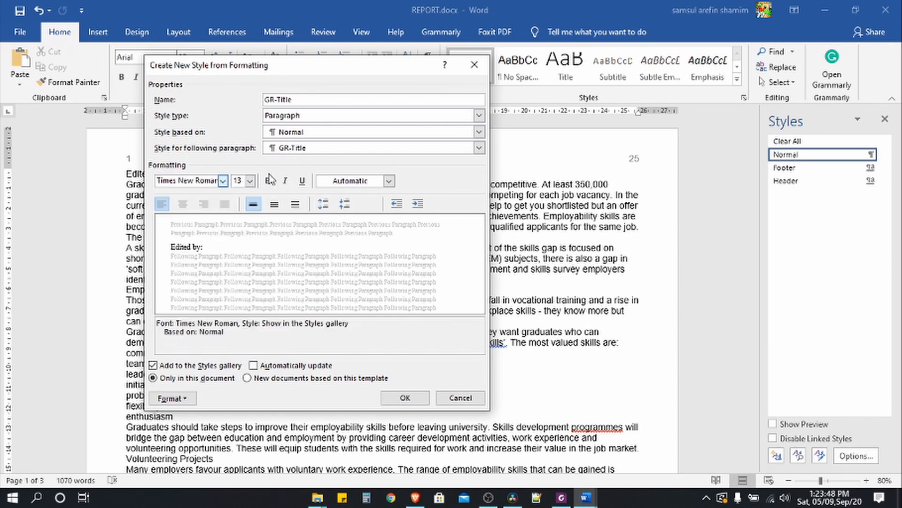
pyautogui.click(251, 182)
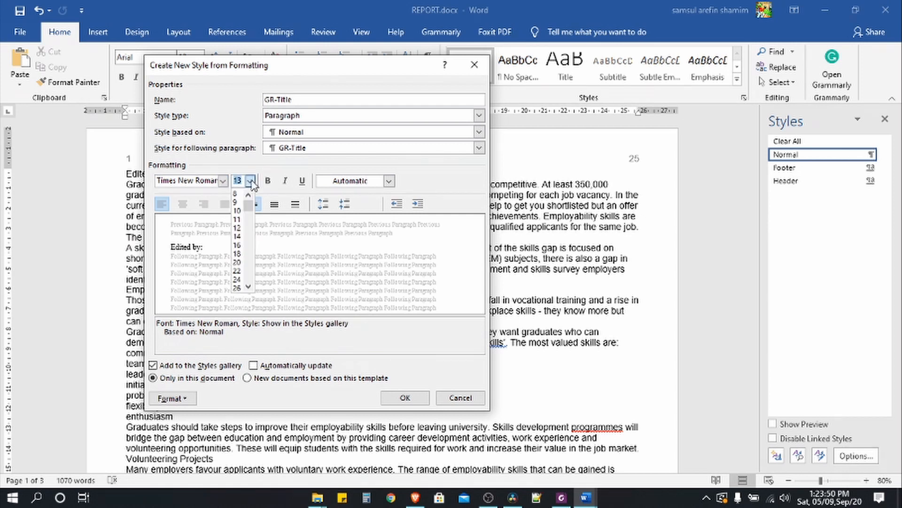
pyautogui.write('36')
pyautogui.press('Return')
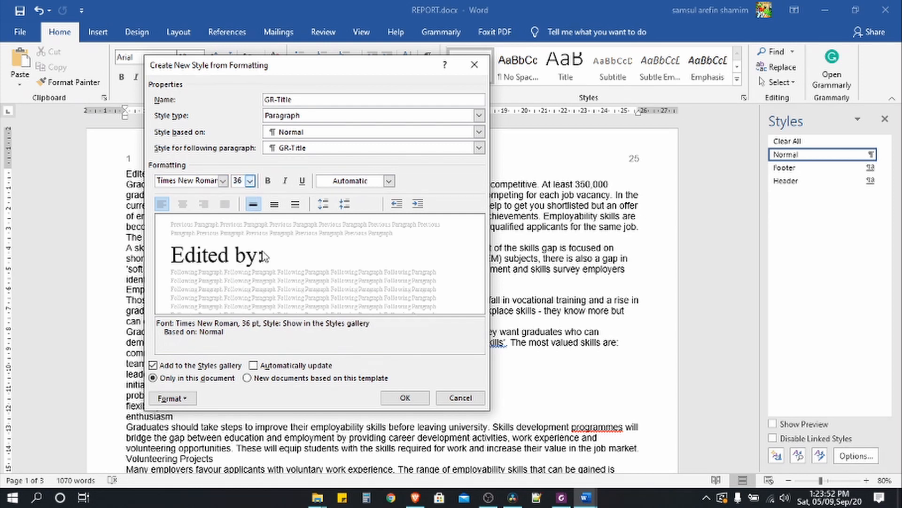
# - Make GR-Title centred, bold and italic
pyautogui.click(562, 497)
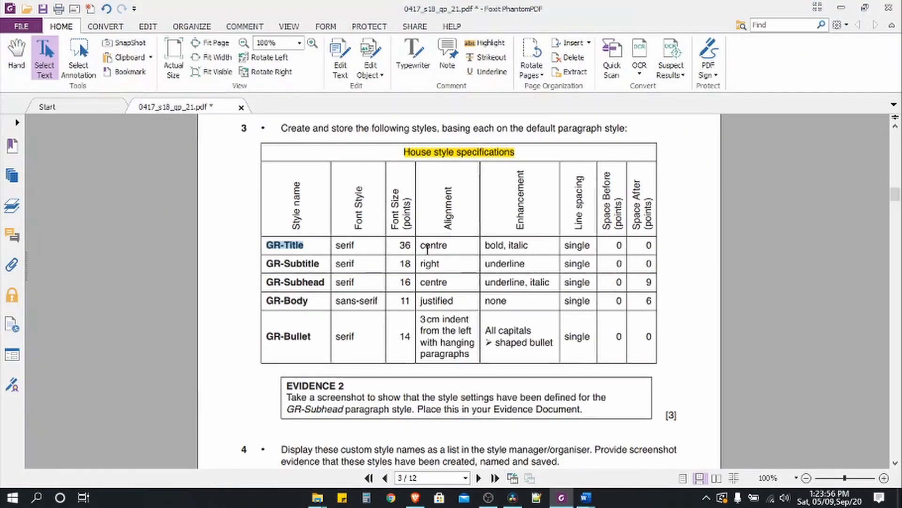
pyautogui.click(586, 497)
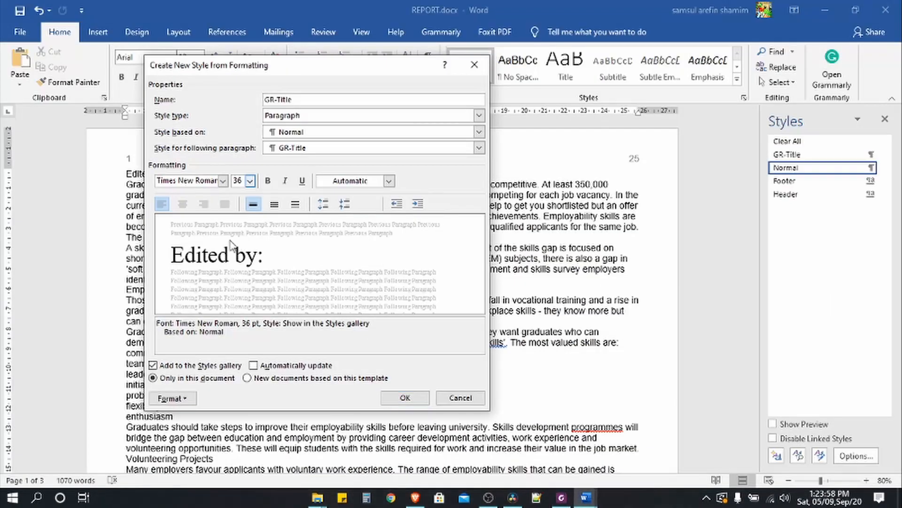
pyautogui.click(183, 203)
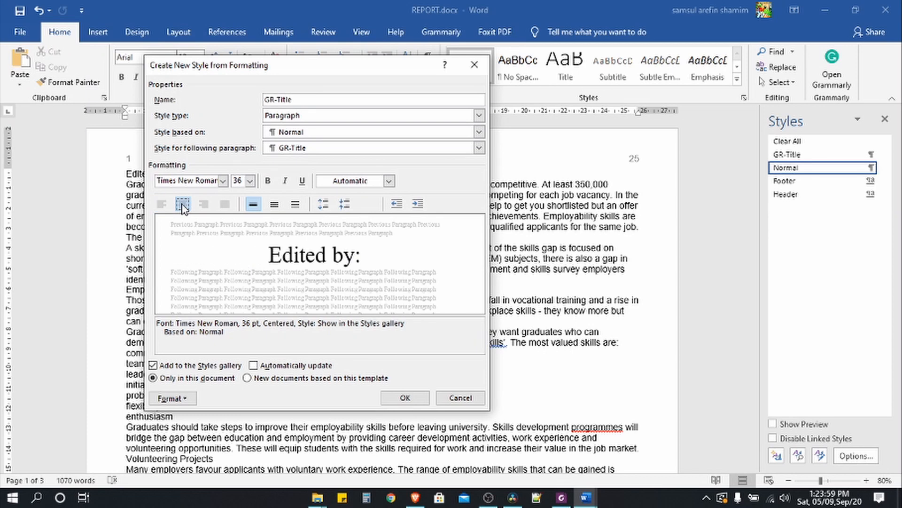
pyautogui.click(268, 182)
pyautogui.click(284, 180)
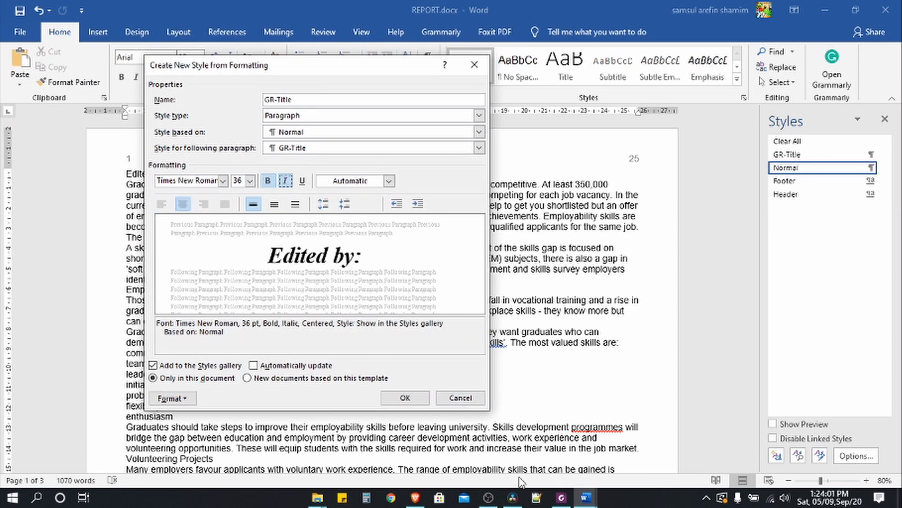
pyautogui.click(562, 499)
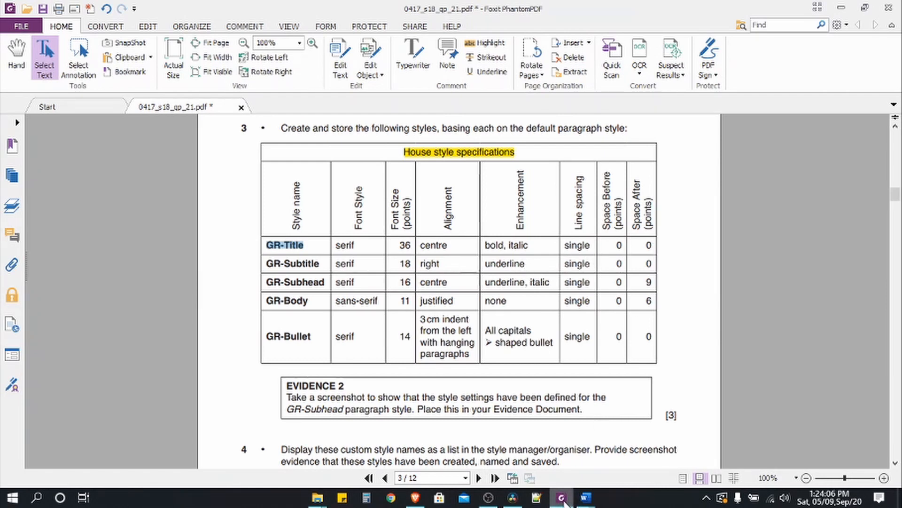
pyautogui.hotkey('alt', 'Tab')
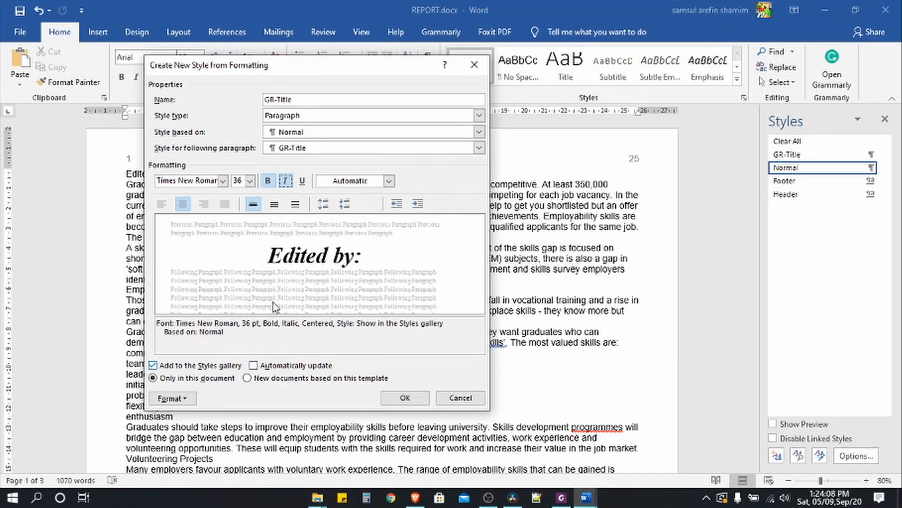
# - Give GR-Title single line spacing with 0 pt before and after
pyautogui.click(253, 207)
pyautogui.click(175, 399)
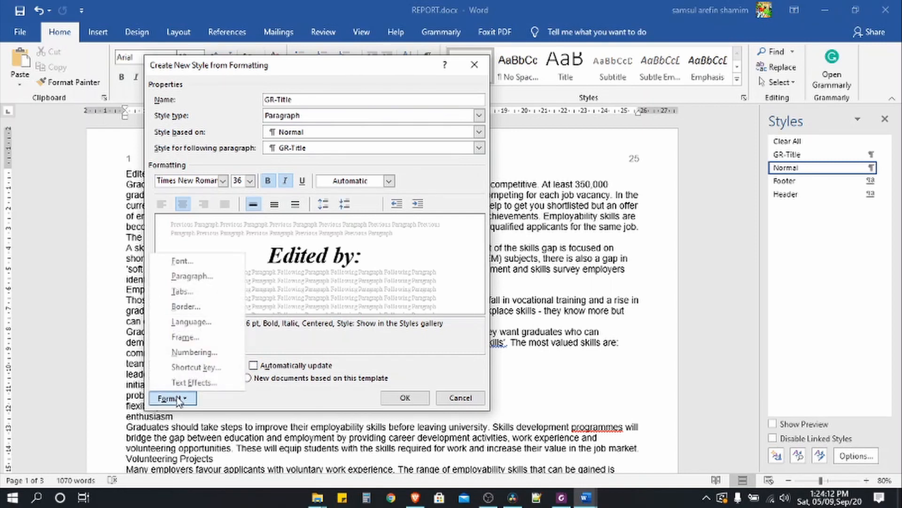
pyautogui.click(188, 276)
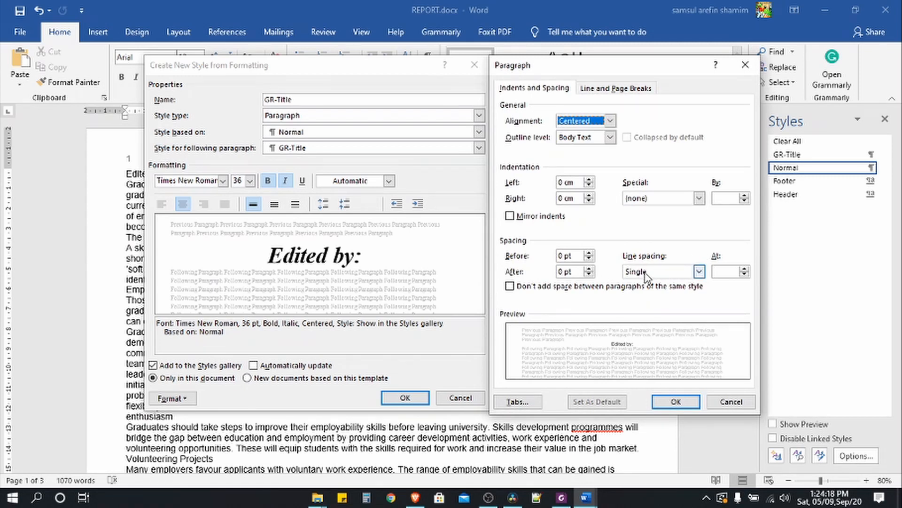
pyautogui.click(668, 403)
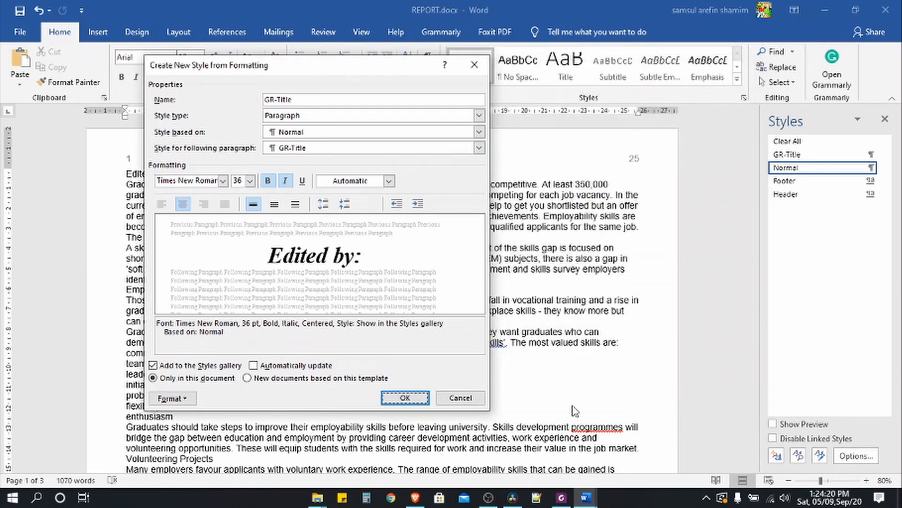
# - Save the GR-Title style and look up the GR-Subtitle entry in the exam paper's style table
pyautogui.click(416, 398)
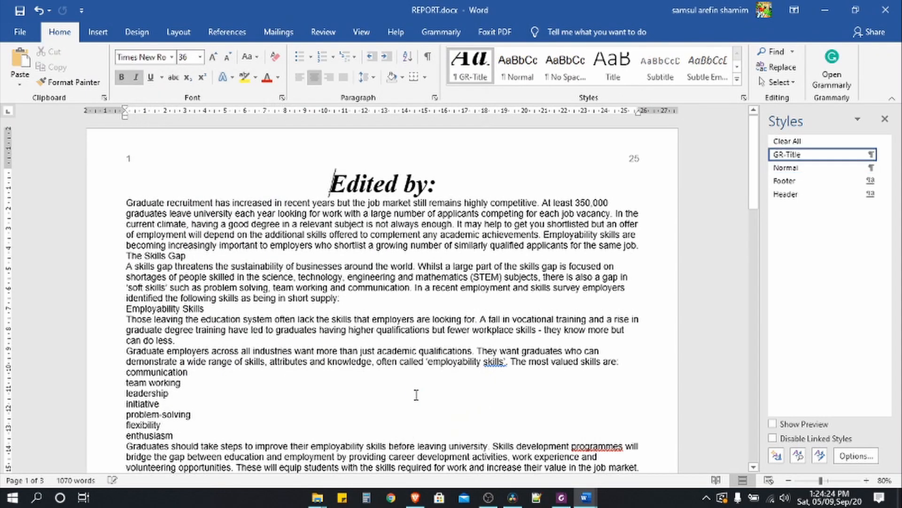
pyautogui.click(562, 498)
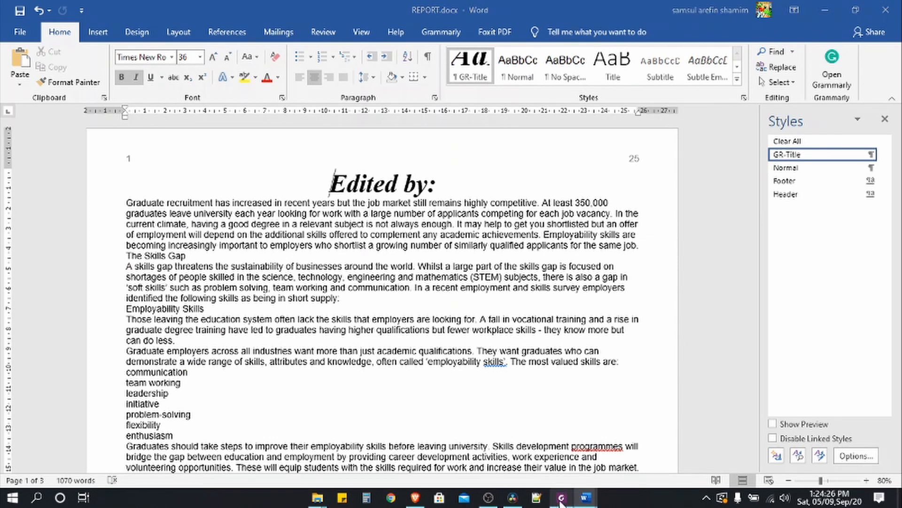
pyautogui.moveTo(267, 262); pyautogui.dragTo(315, 266)
pyautogui.hotkey('ctrl', 'c')
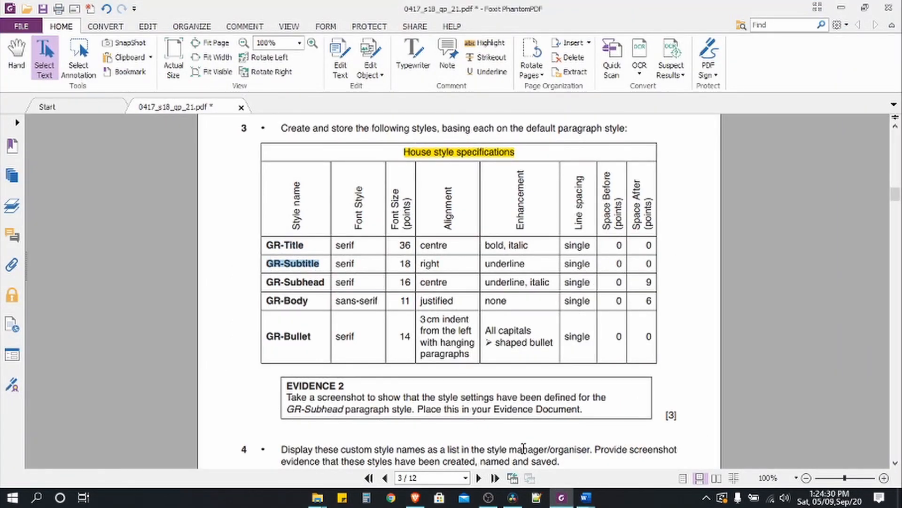
pyautogui.moveTo(586, 498)
pyautogui.click(625, 461)
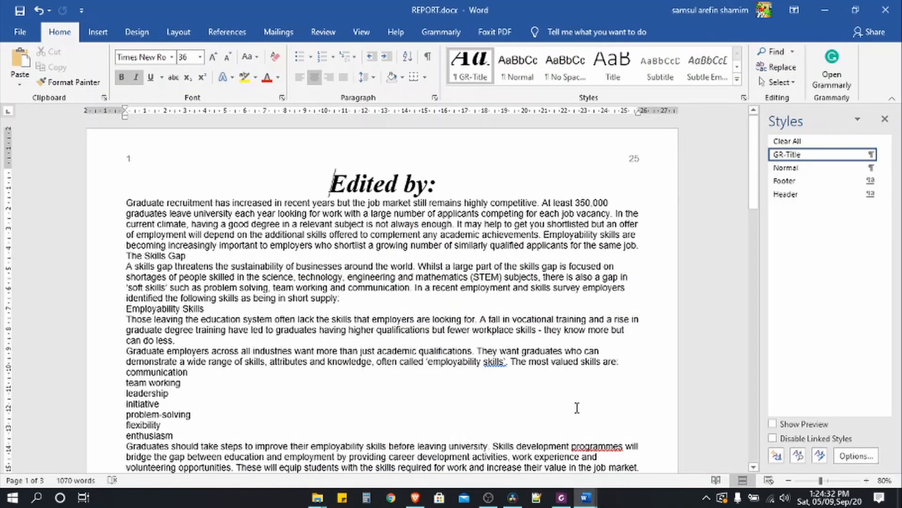
# - Start a new style named GR-Subtitle with an 18 pt font size
pyautogui.click(777, 455)
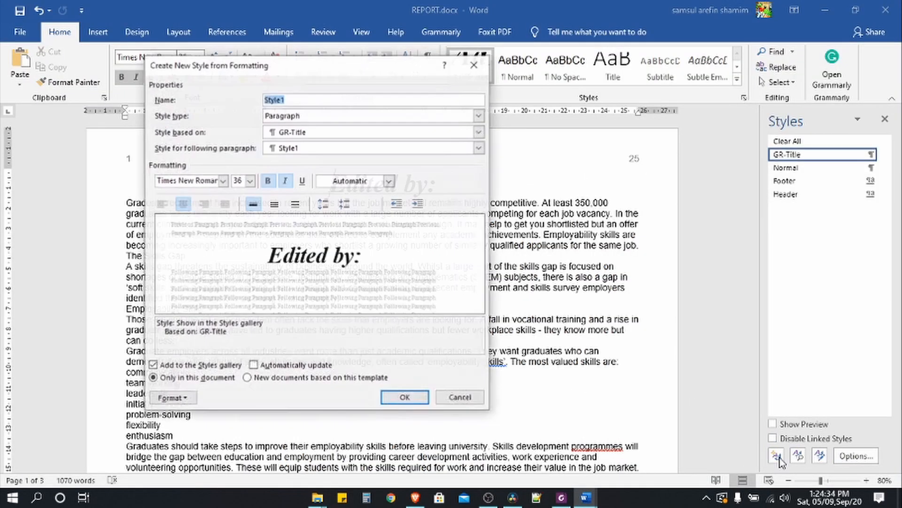
pyautogui.hotkey('ctrl', 'v')
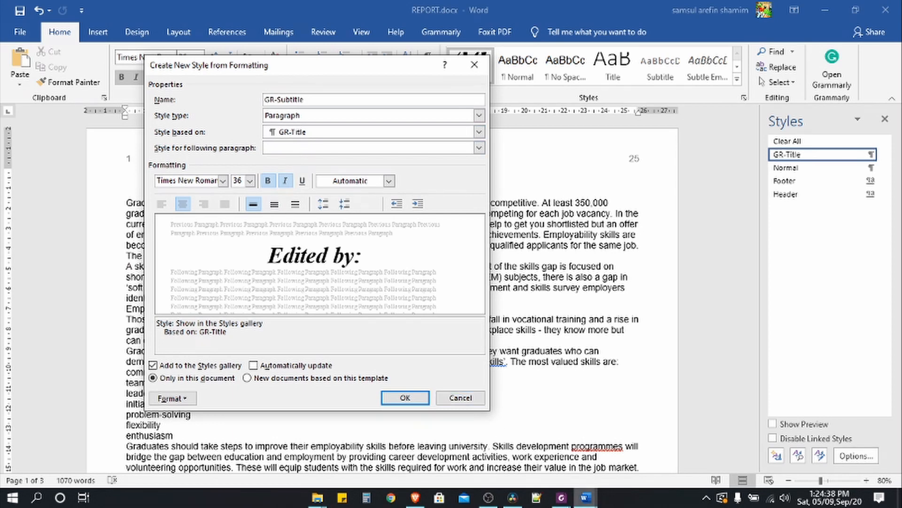
pyautogui.click(562, 498)
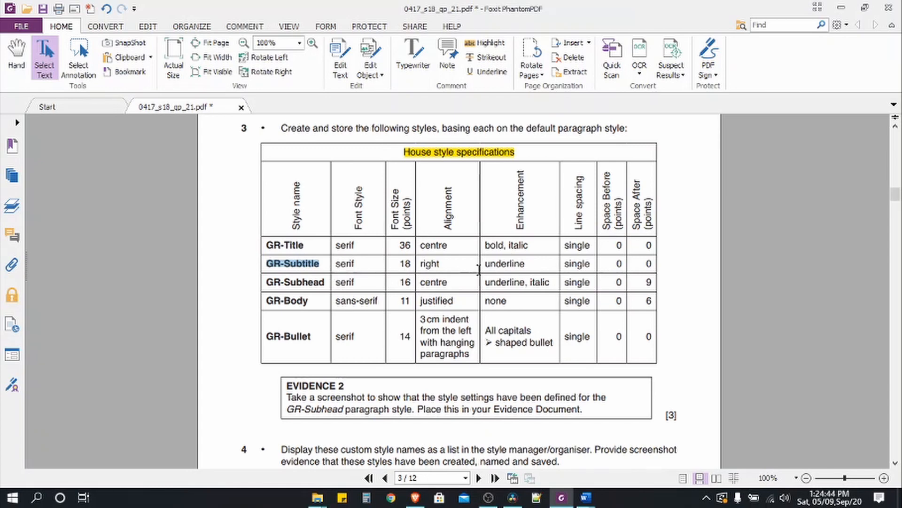
pyautogui.hotkey('alt', 'Tab')
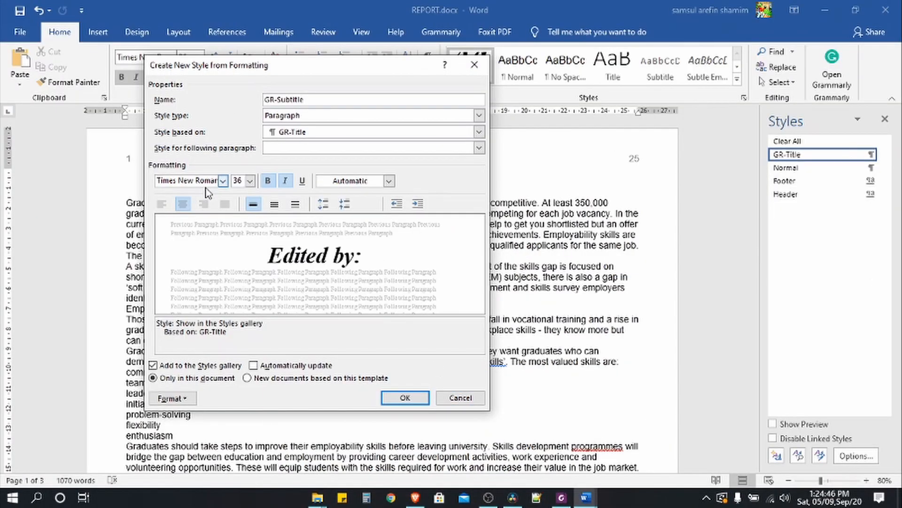
pyautogui.click(250, 181)
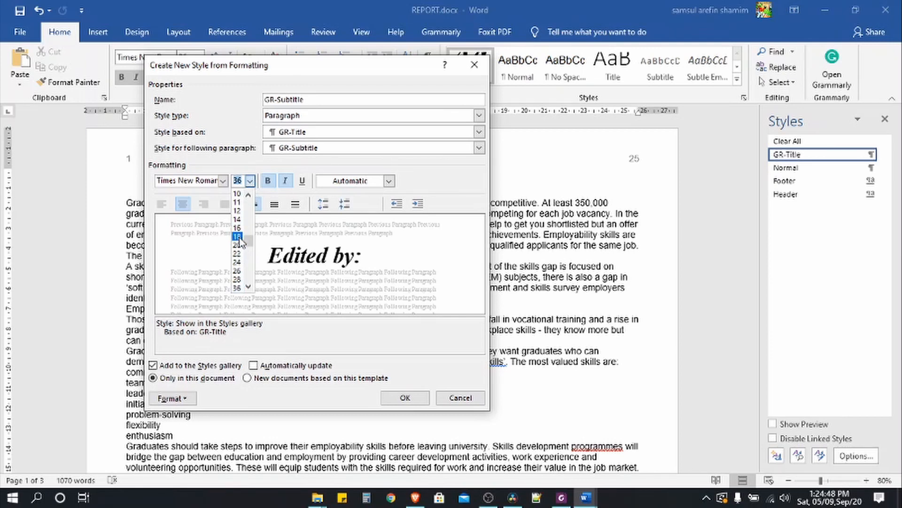
pyautogui.click(240, 236)
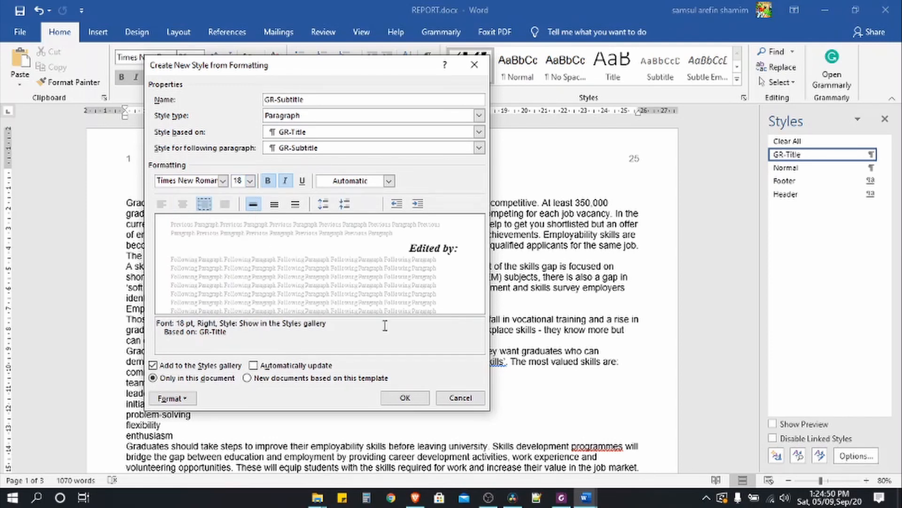
# - Make GR-Subtitle non-bold, non-italic and underlined, then save the style
pyautogui.hotkey('alt', 'Tab')
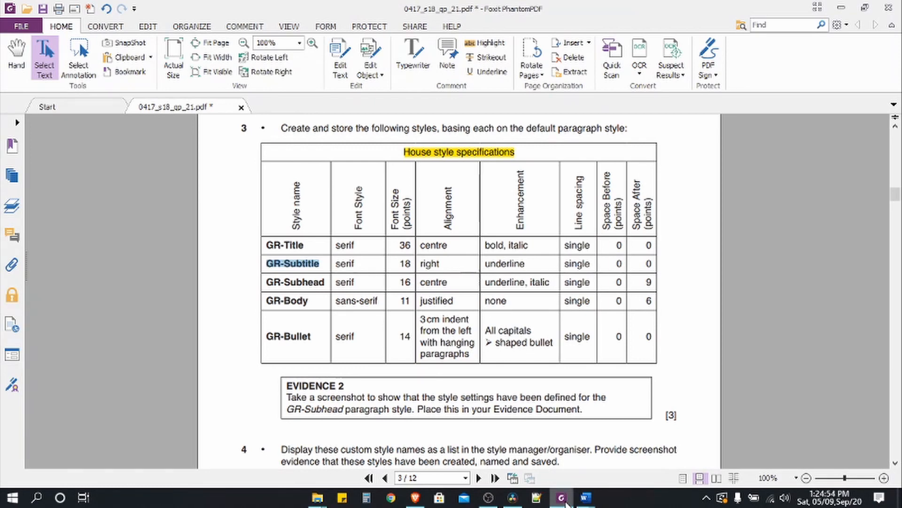
pyautogui.click(585, 498)
pyautogui.click(268, 180)
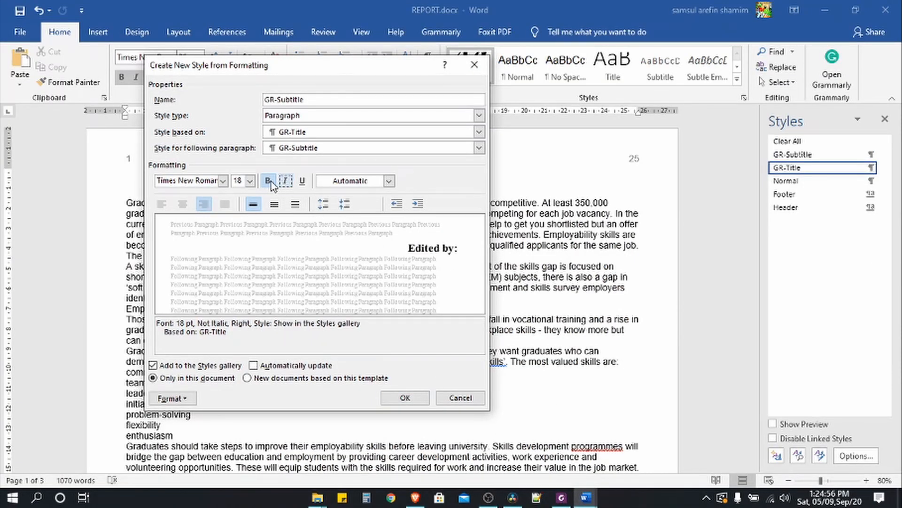
pyautogui.click(285, 180)
pyautogui.click(303, 181)
pyautogui.click(561, 498)
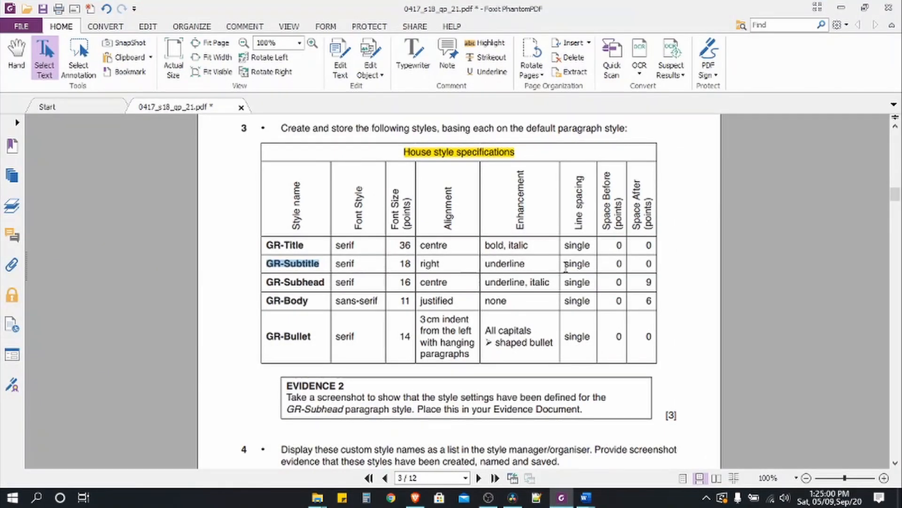
pyautogui.moveTo(565, 266); pyautogui.dragTo(593, 266)
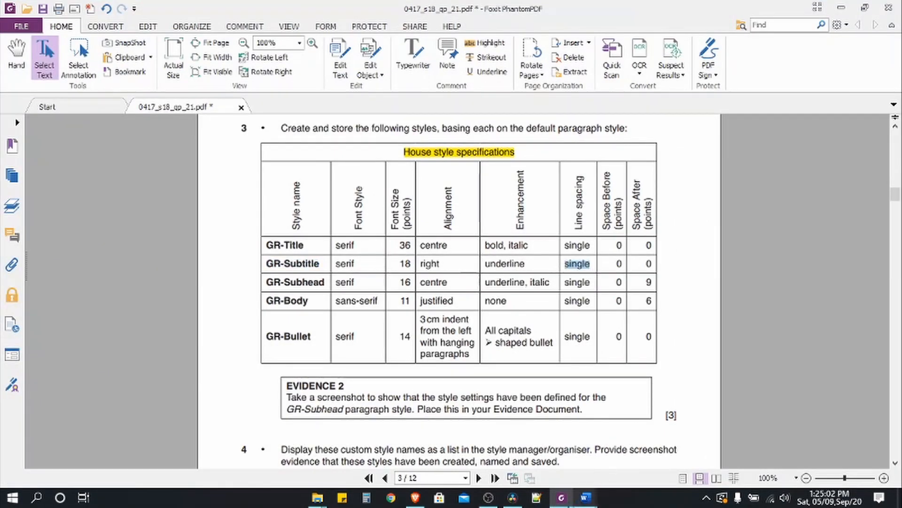
pyautogui.click(586, 498)
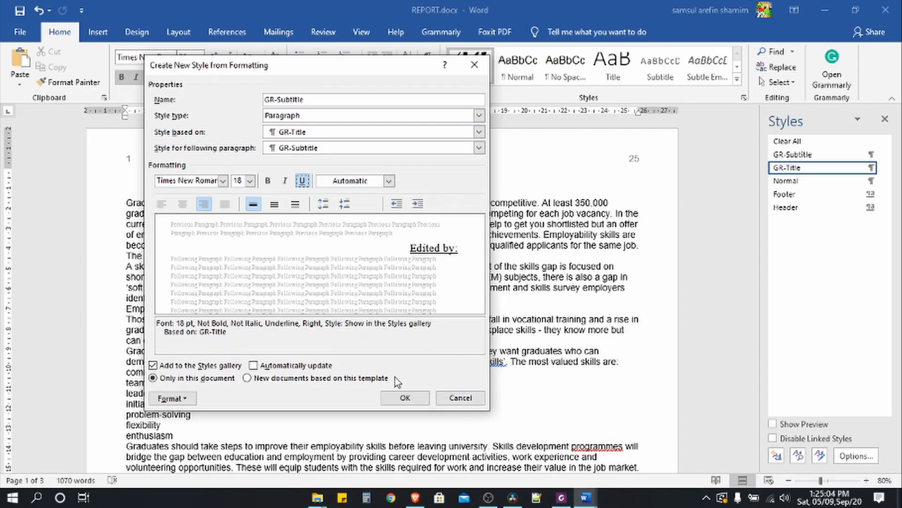
pyautogui.click(404, 398)
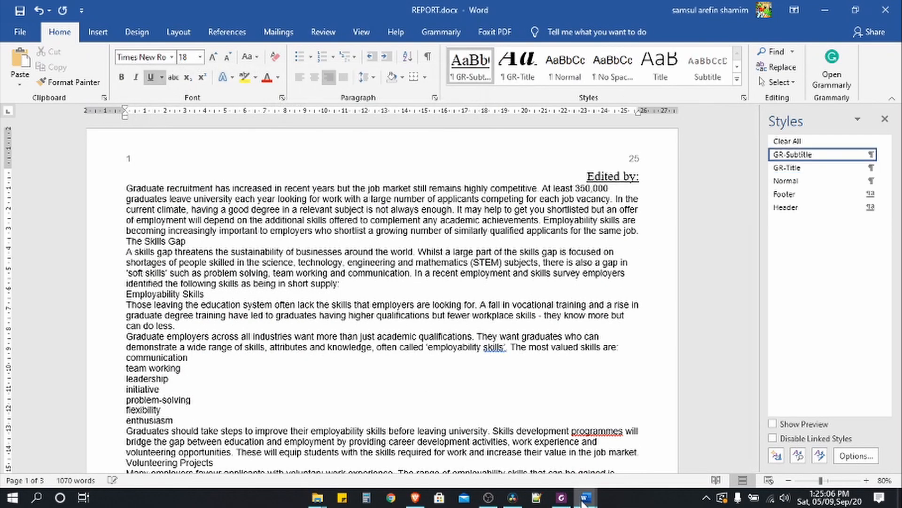
# - Create a new style named GR-Subhead with a 16 pt font size
pyautogui.click(561, 497)
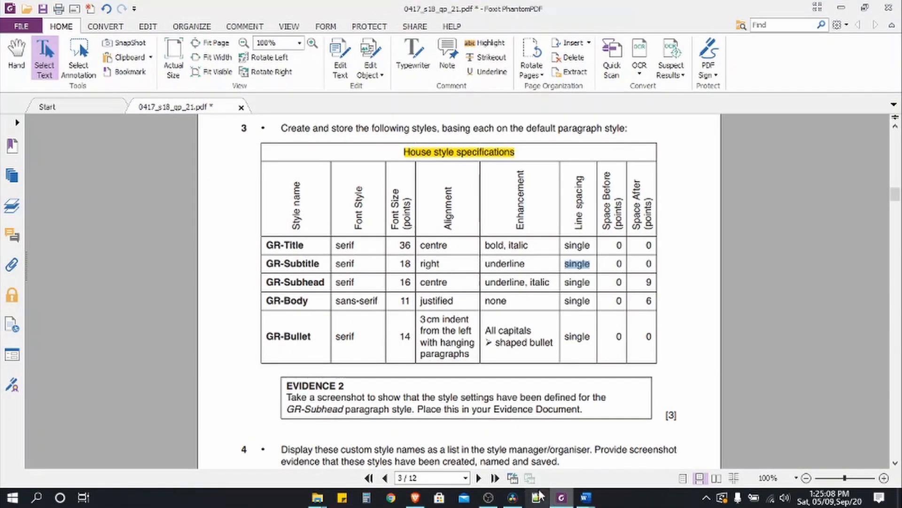
pyautogui.moveTo(266, 282); pyautogui.dragTo(324, 282)
pyautogui.hotkey('ctrl', 'c')
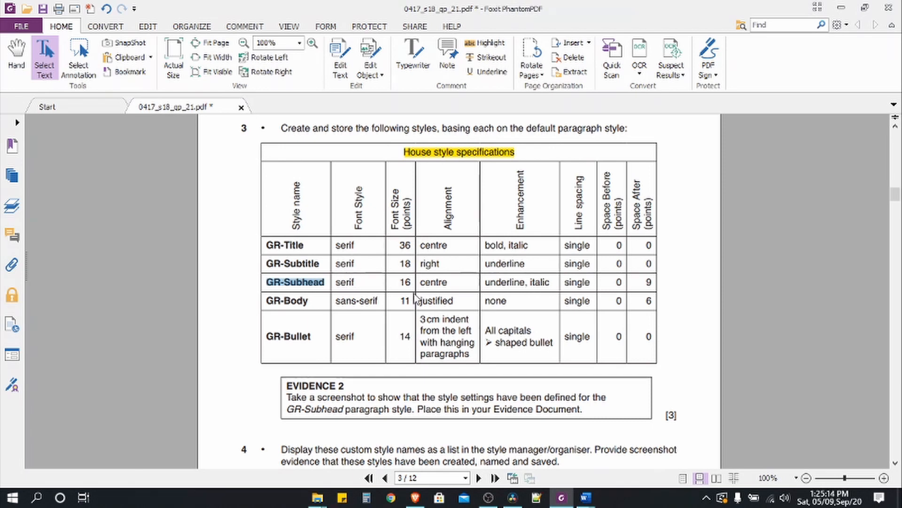
pyautogui.click(585, 497)
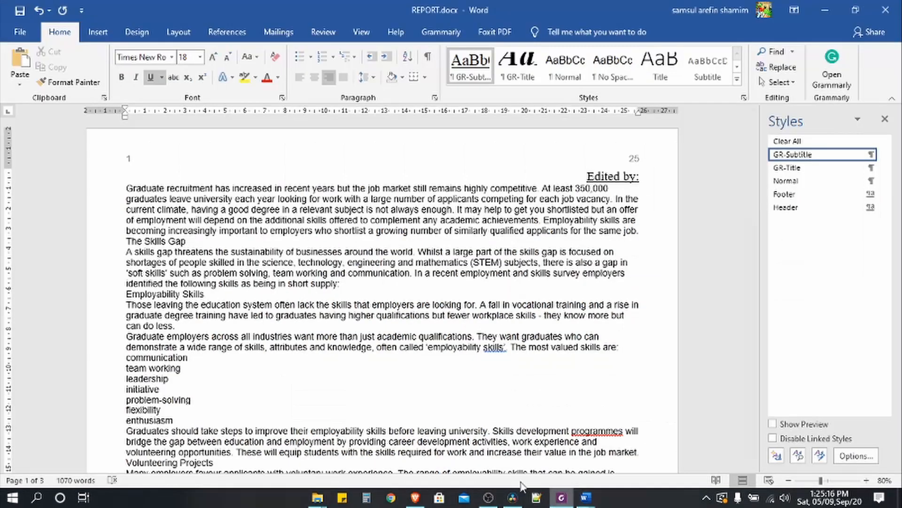
pyautogui.click(777, 455)
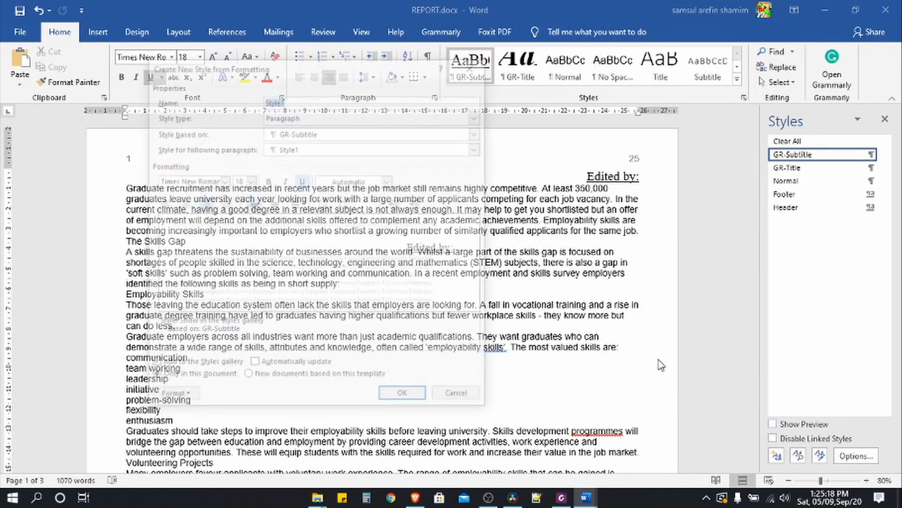
pyautogui.hotkey('ctrl', 'v')
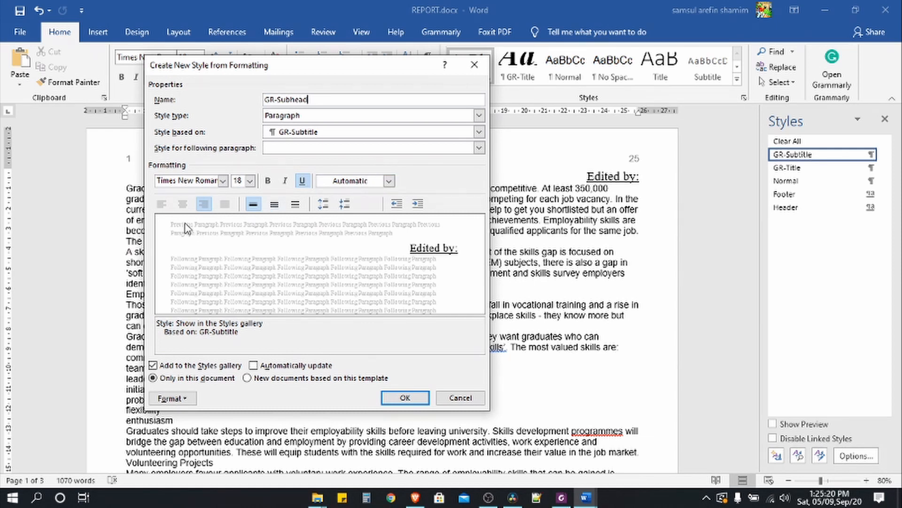
pyautogui.click(250, 180)
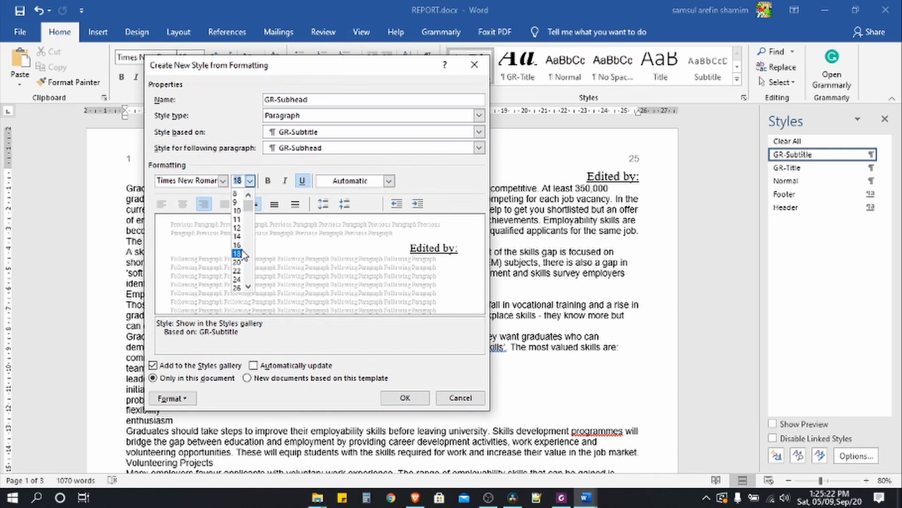
pyautogui.click(237, 245)
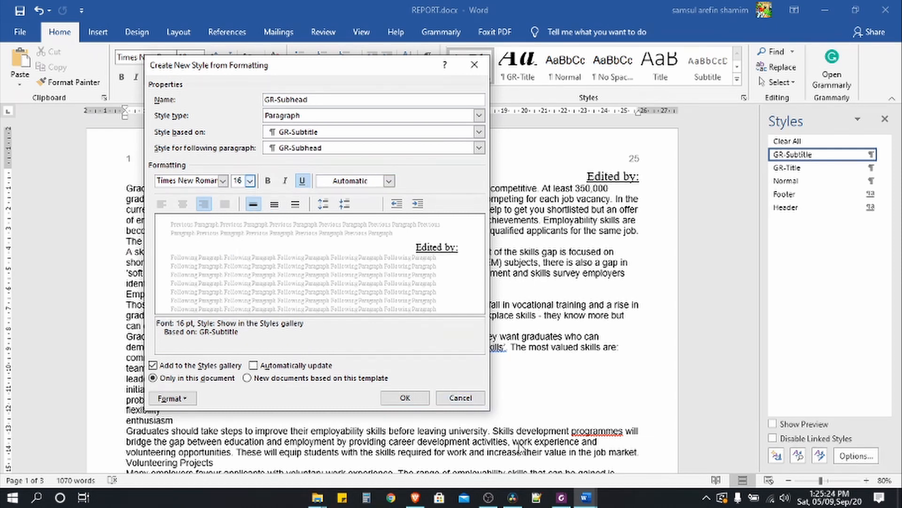
# - Make the GR-Subhead style centred and italic
pyautogui.click(564, 497)
pyautogui.click(566, 499)
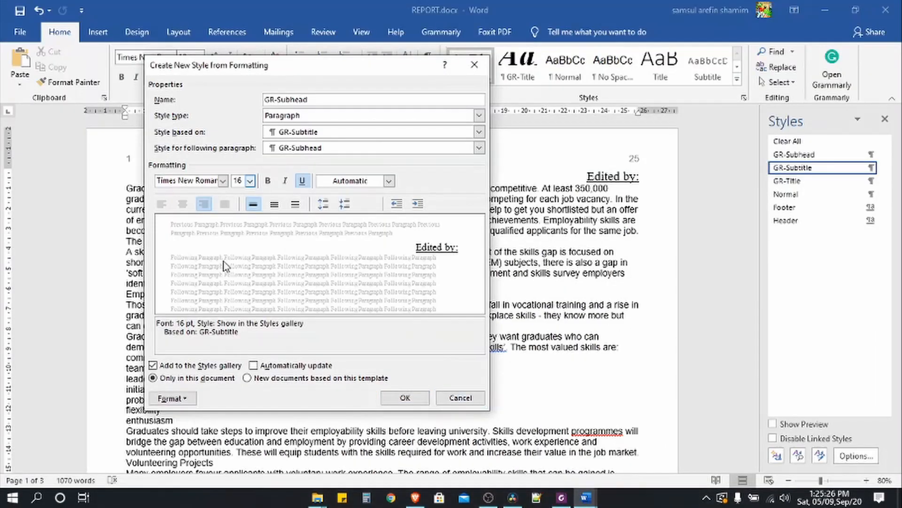
pyautogui.click(182, 203)
pyautogui.click(563, 498)
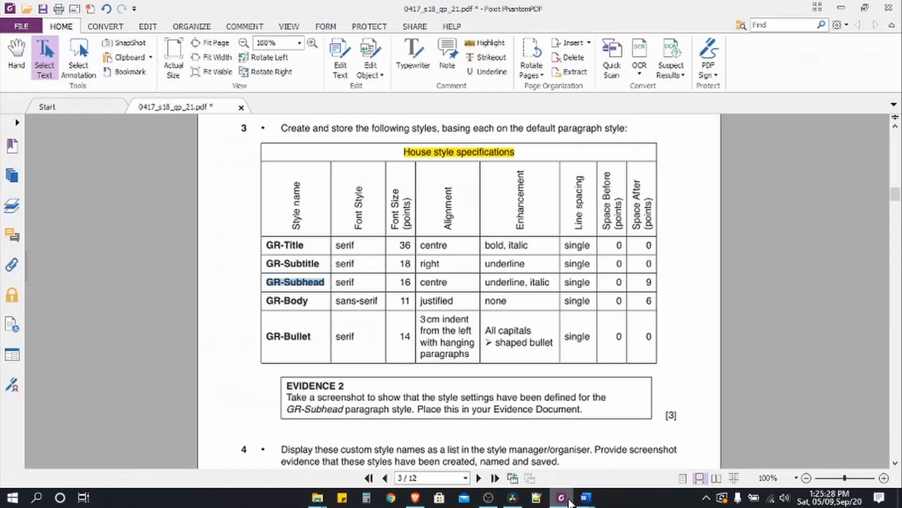
pyautogui.click(567, 499)
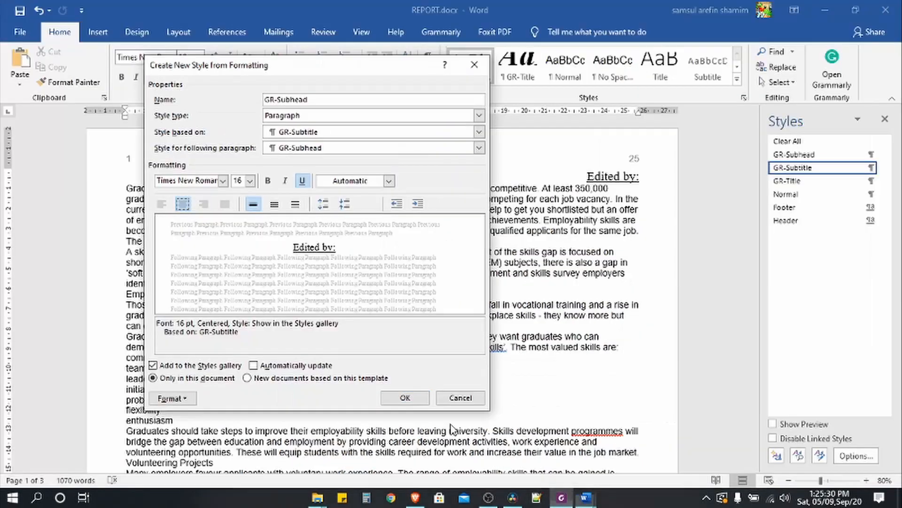
pyautogui.click(285, 180)
# - Give GR-Subhead 9 pt space after paragraphs and save the style
pyautogui.click(562, 501)
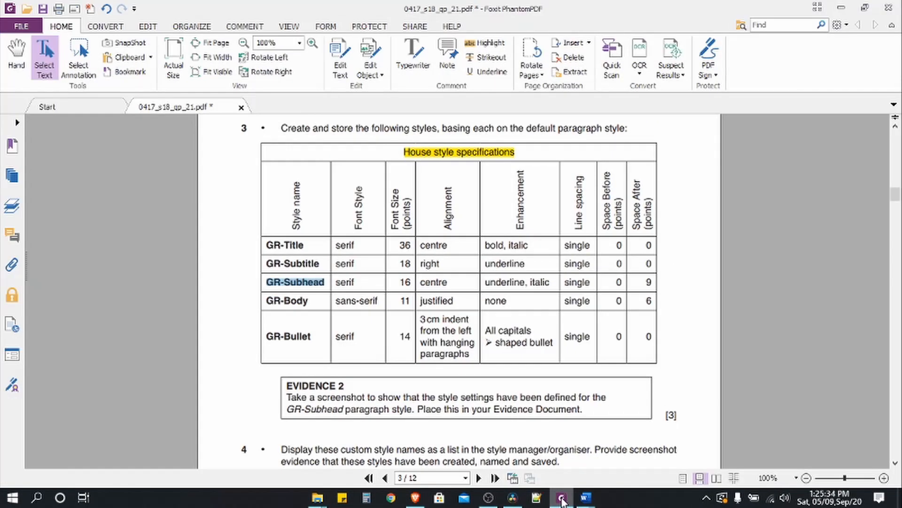
pyautogui.click(648, 281)
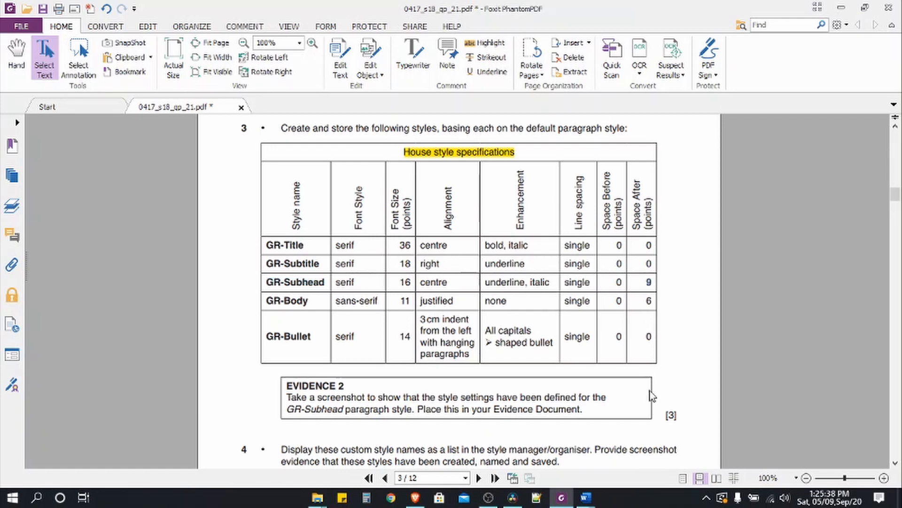
pyautogui.click(561, 497)
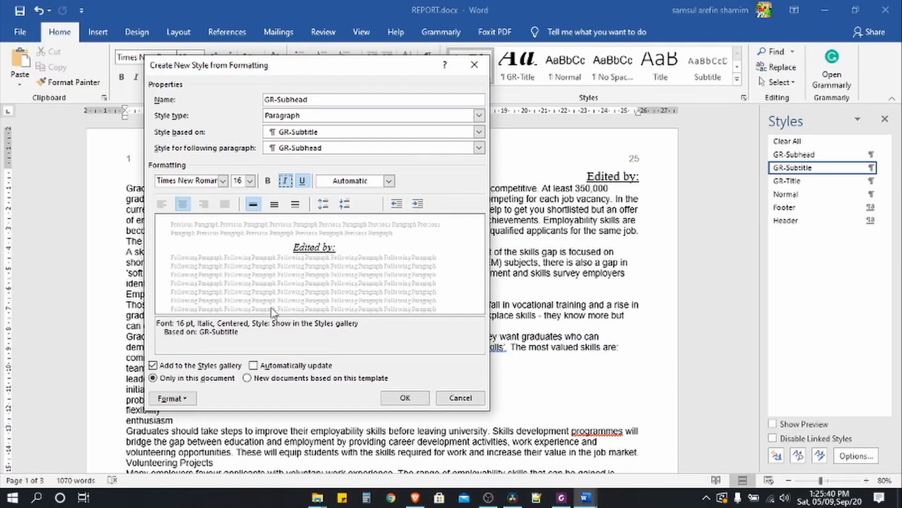
pyautogui.click(185, 399)
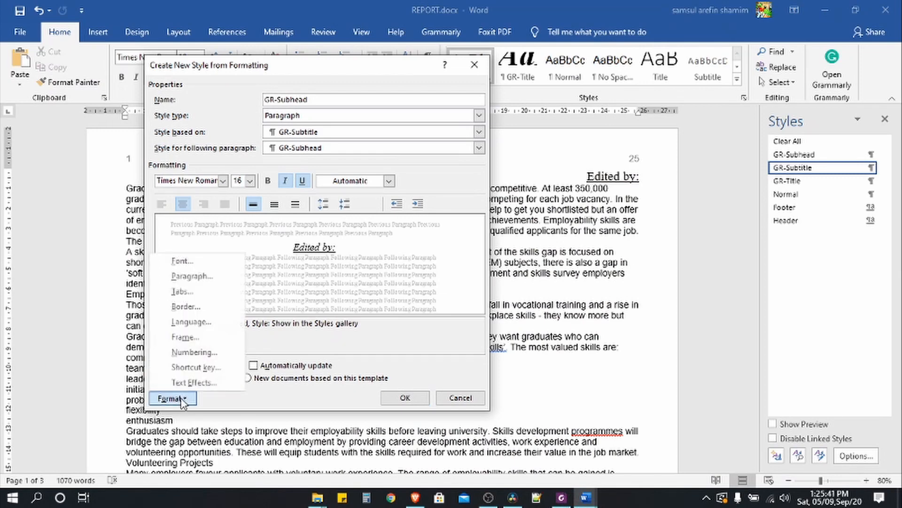
pyautogui.click(183, 275)
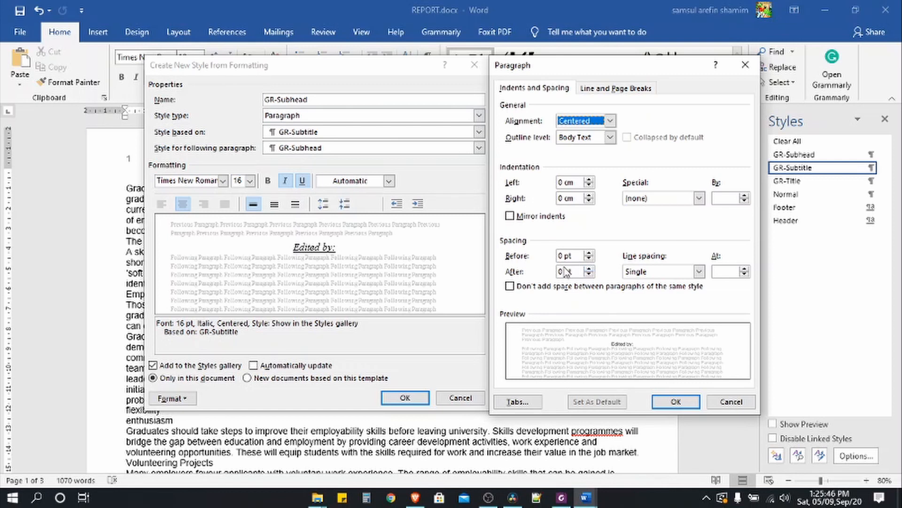
pyautogui.click(560, 271)
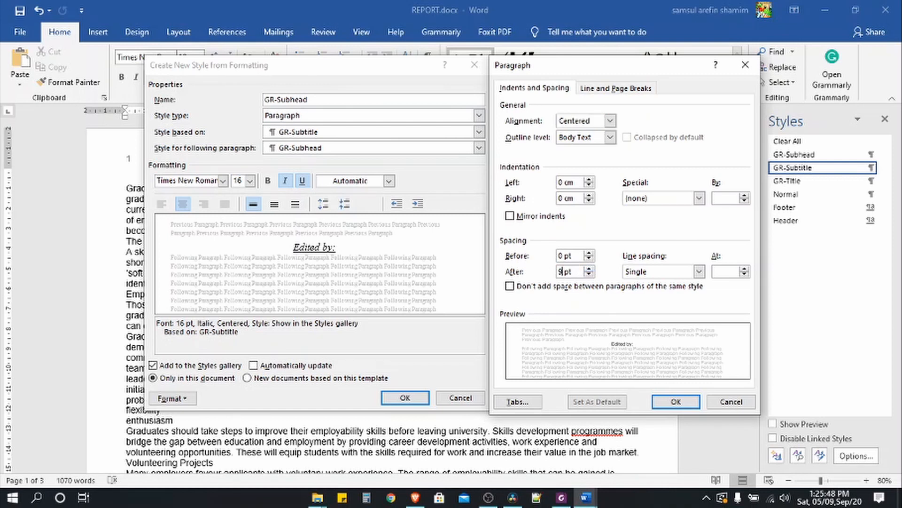
pyautogui.click(677, 402)
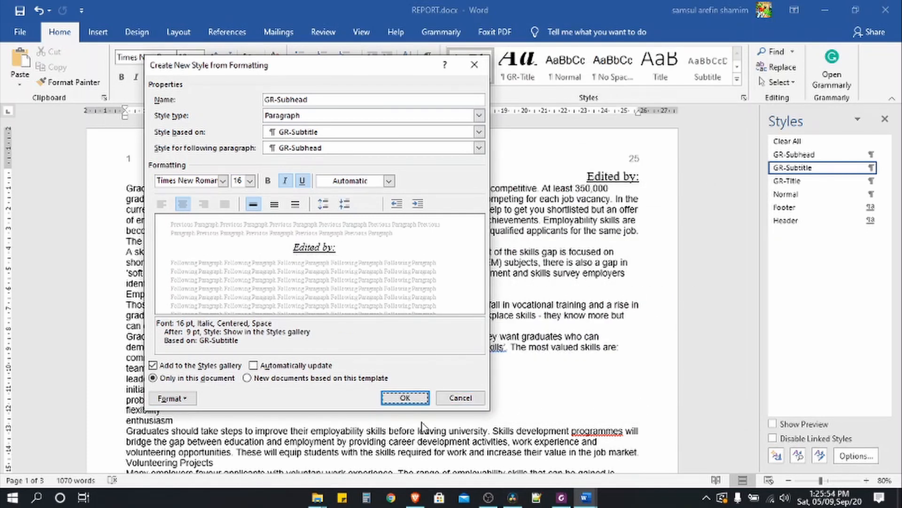
pyautogui.click(405, 397)
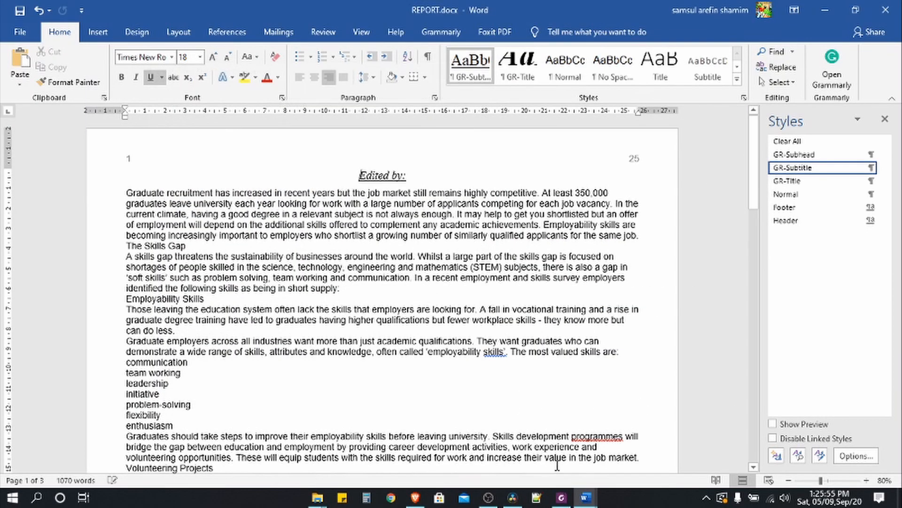
# - Highlight the first three style rows yellow in the PDF table, select the GR-Body name, and return to Word
pyautogui.click(561, 497)
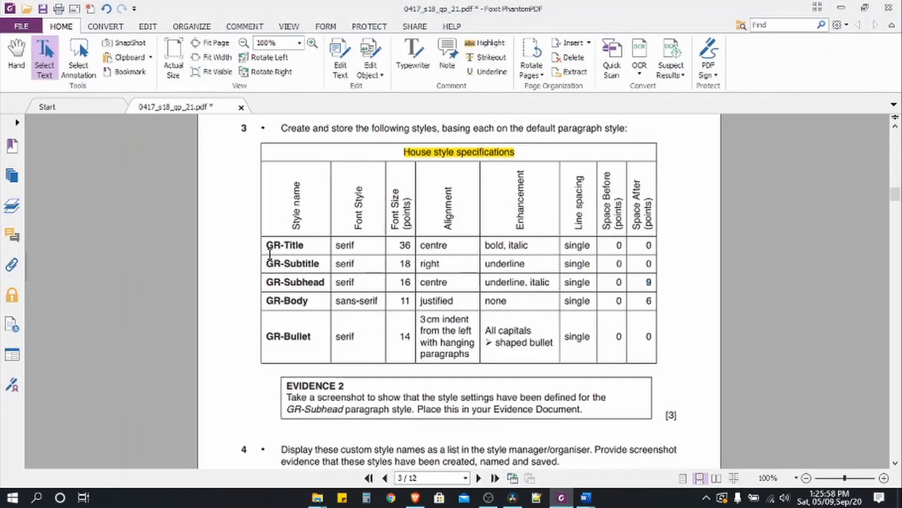
pyautogui.moveTo(266, 245); pyautogui.dragTo(654, 282)
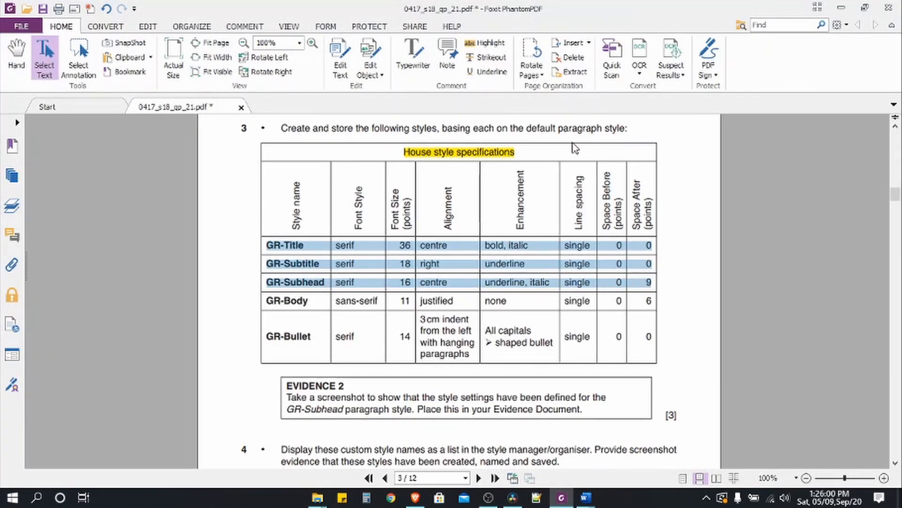
pyautogui.click(484, 43)
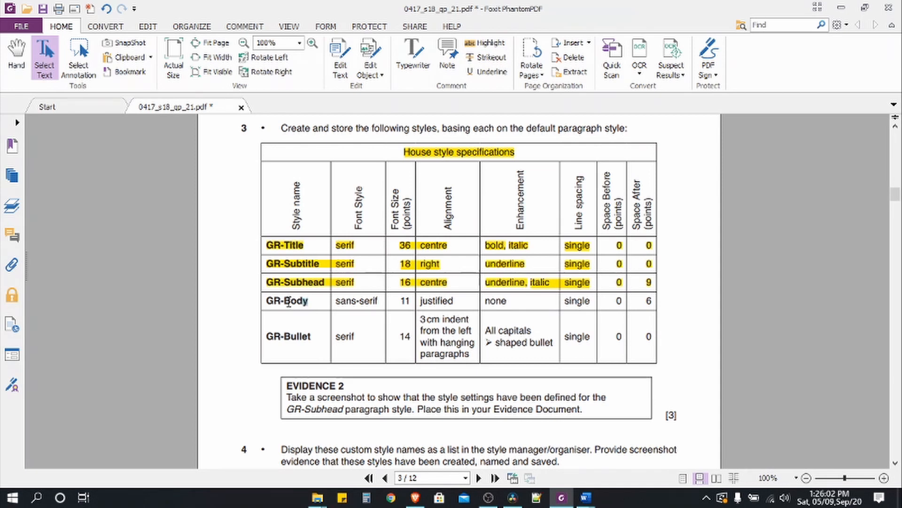
pyautogui.moveTo(308, 301); pyautogui.dragTo(267, 300)
pyautogui.hotkey('ctrl', 'c')
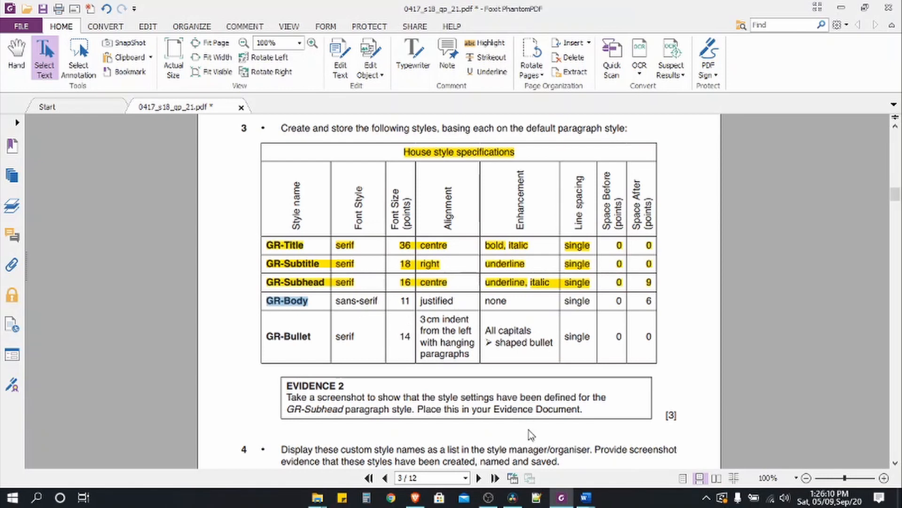
pyautogui.click(586, 498)
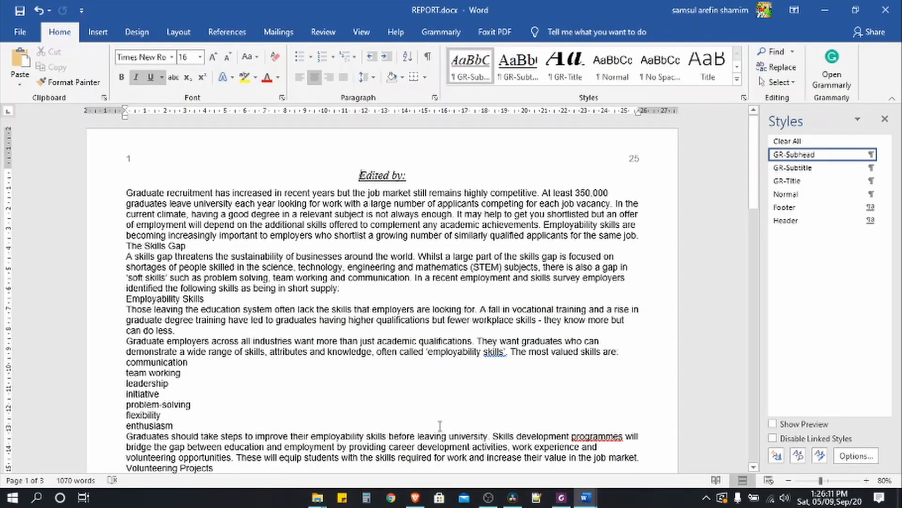
# - Create a GR-Body style in Arial 11 pt, justified
pyautogui.click(776, 455)
pyautogui.hotkey('ctrl', 'v')
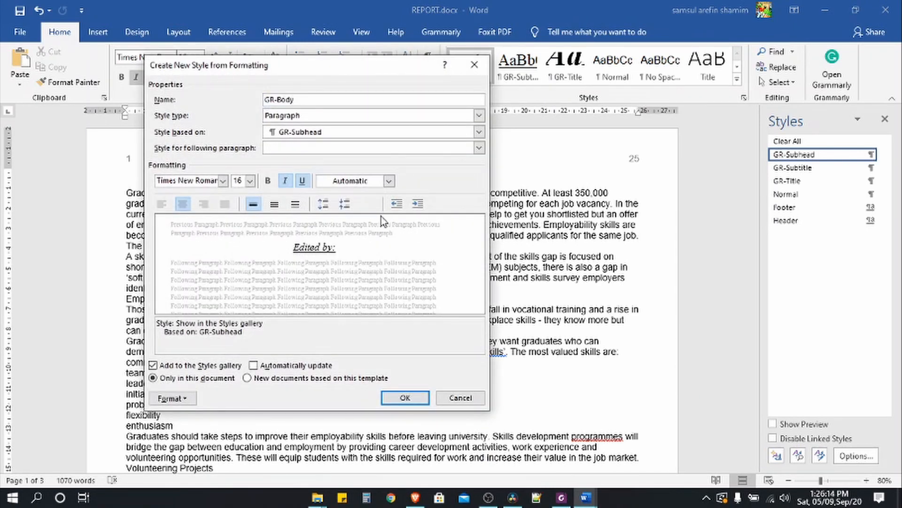
pyautogui.click(222, 181)
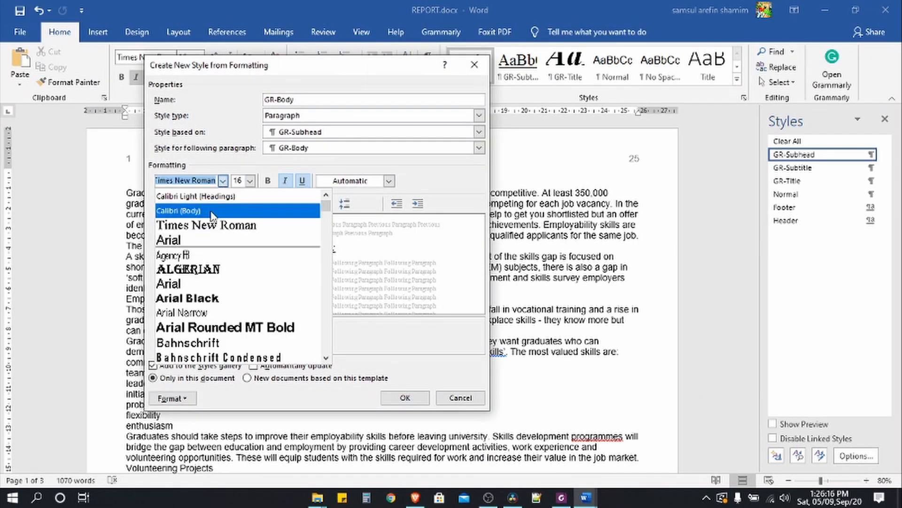
pyautogui.click(212, 240)
pyautogui.click(249, 180)
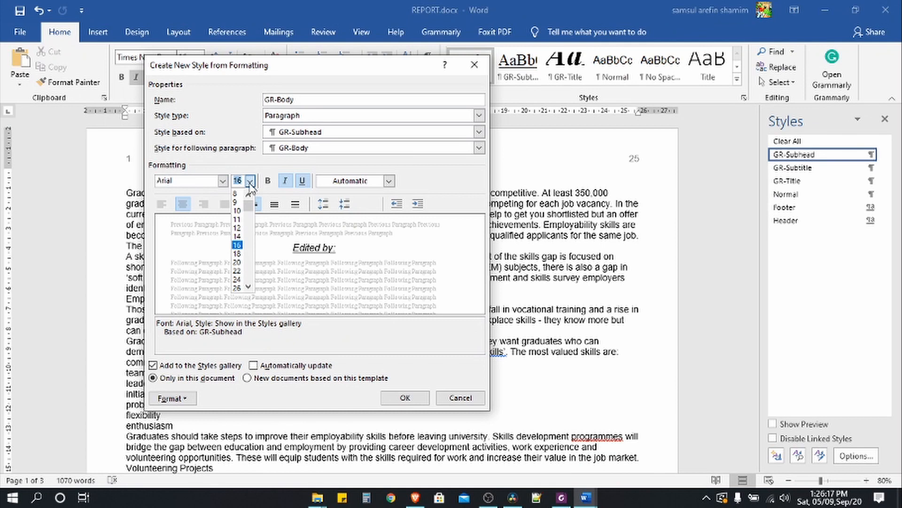
pyautogui.click(237, 219)
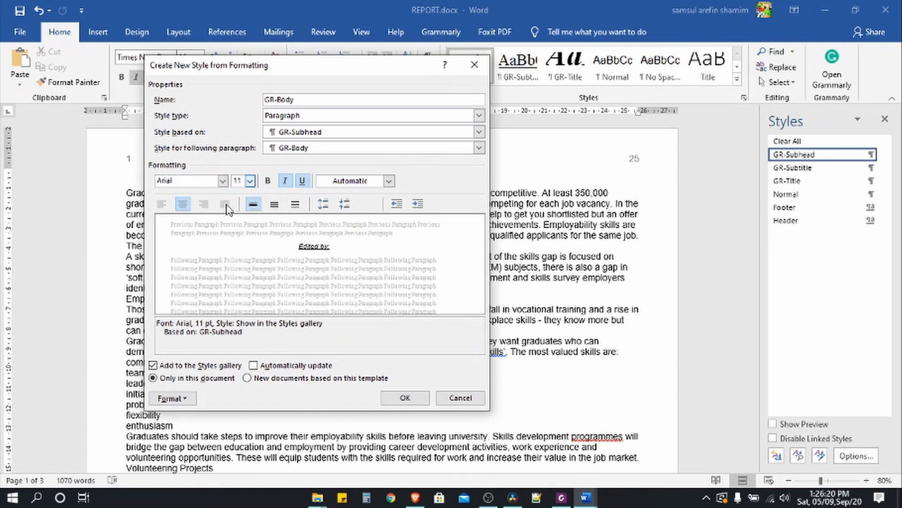
pyautogui.click(225, 205)
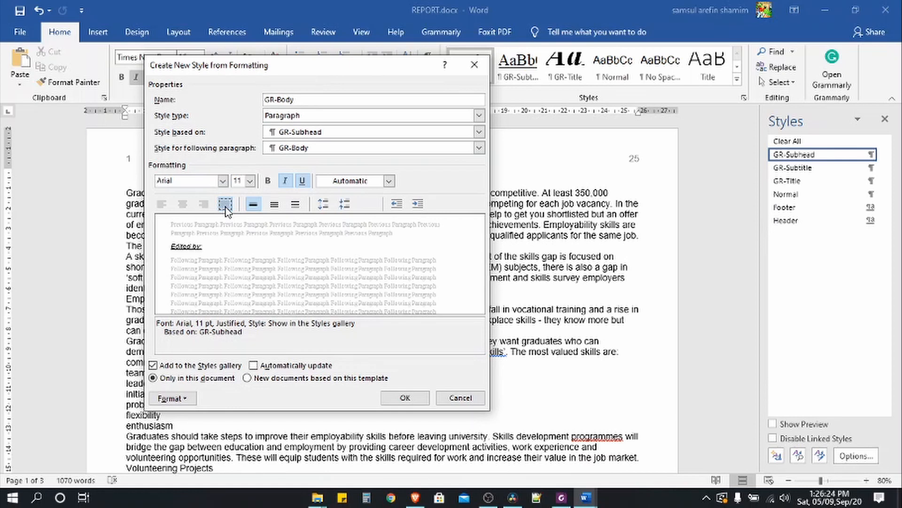
# - Give GR-Body 6 pt space after paragraphs and save the style
pyautogui.click(177, 400)
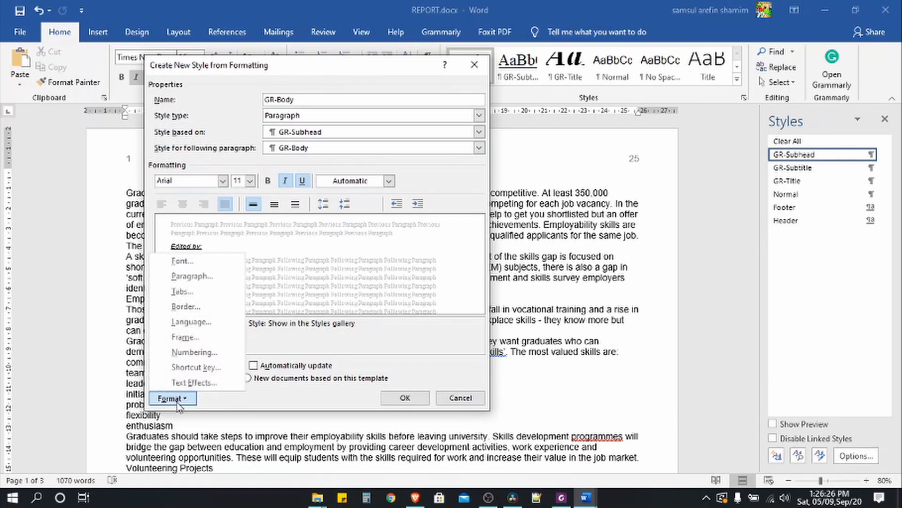
pyautogui.click(181, 276)
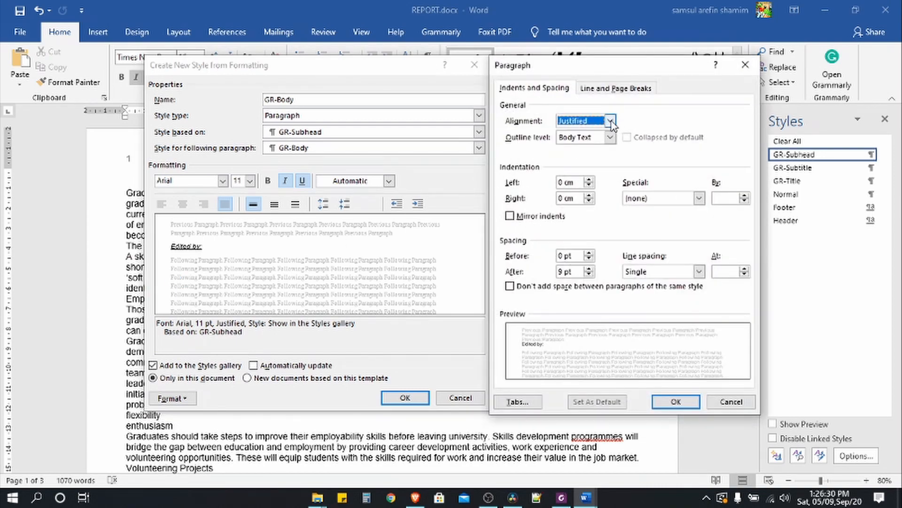
pyautogui.click(677, 402)
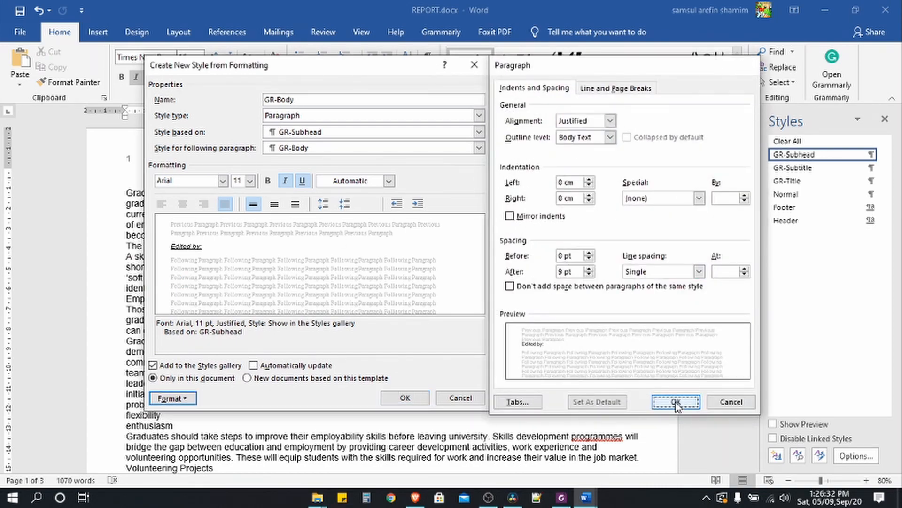
pyautogui.click(562, 497)
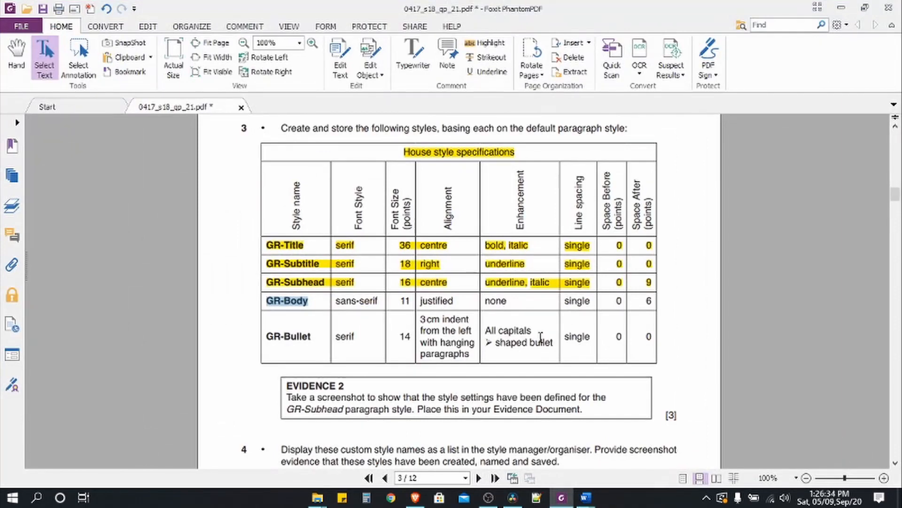
pyautogui.click(649, 301)
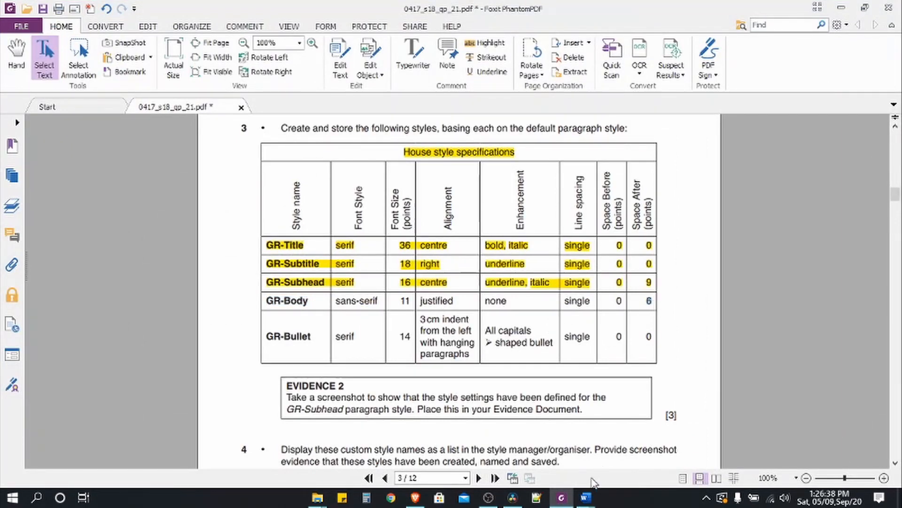
pyautogui.click(585, 497)
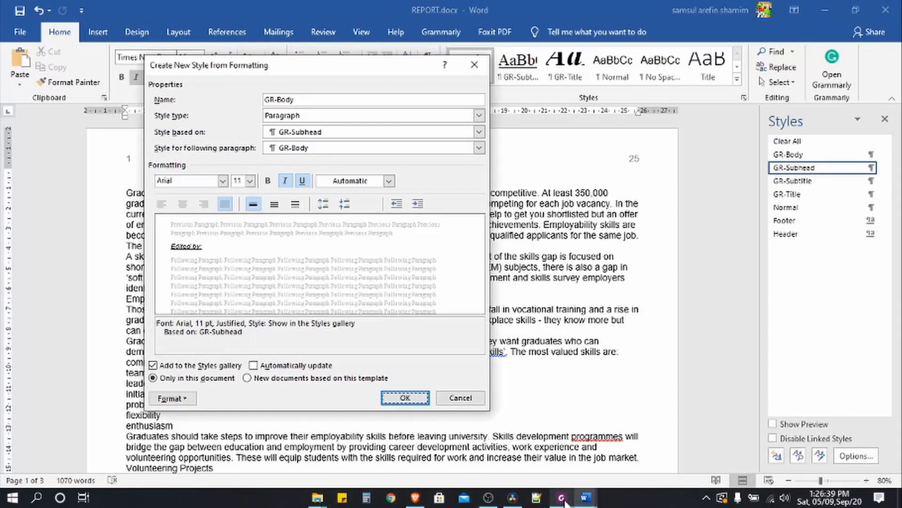
pyautogui.click(172, 397)
pyautogui.click(185, 280)
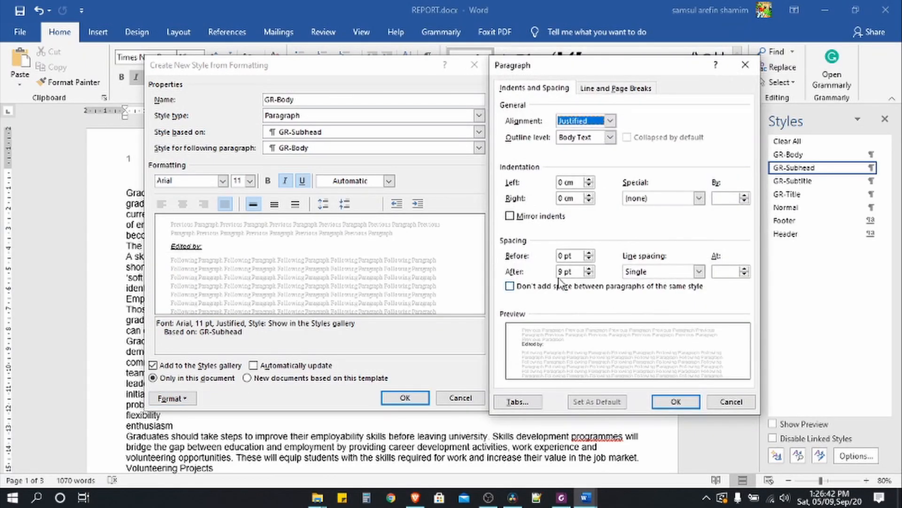
pyautogui.click(558, 271)
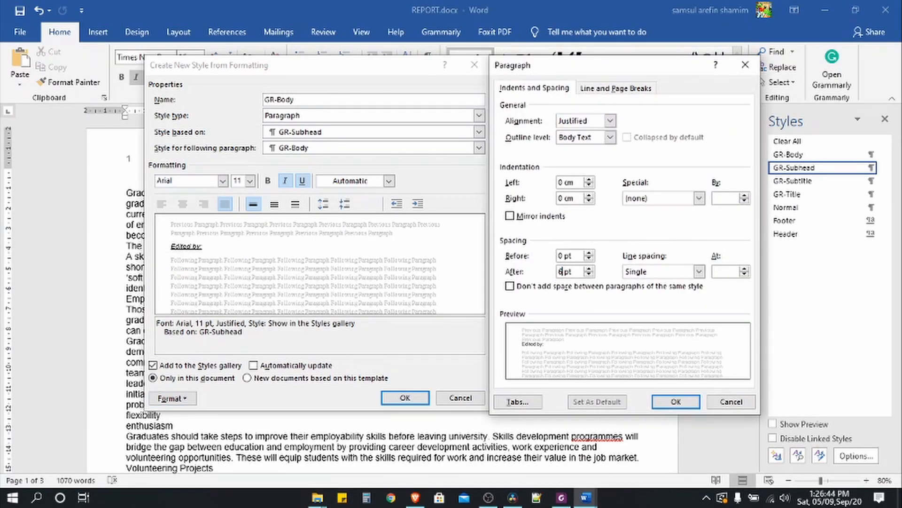
pyautogui.click(676, 402)
pyautogui.click(405, 398)
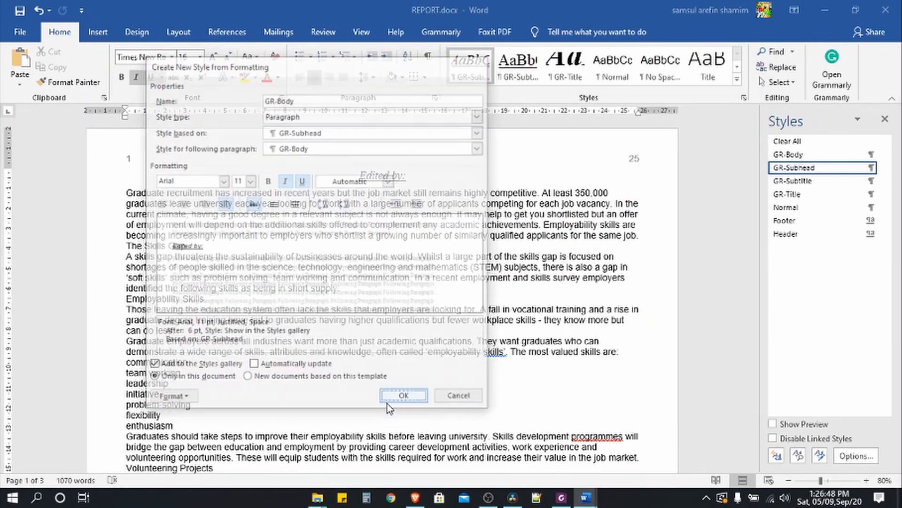
# - Highlight the GR-Body row yellow in the PDF table and select the GR-Bullet name
pyautogui.click(561, 497)
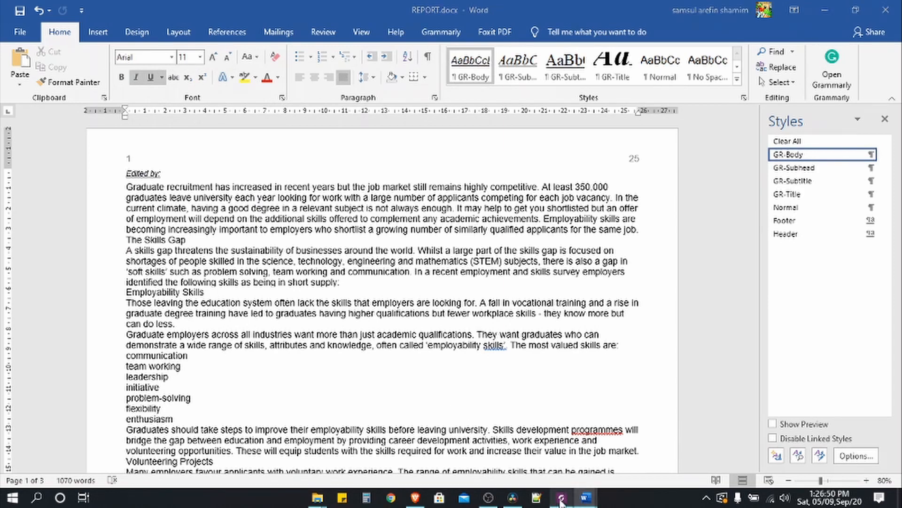
pyautogui.moveTo(271, 301); pyautogui.dragTo(665, 301)
pyautogui.click(485, 42)
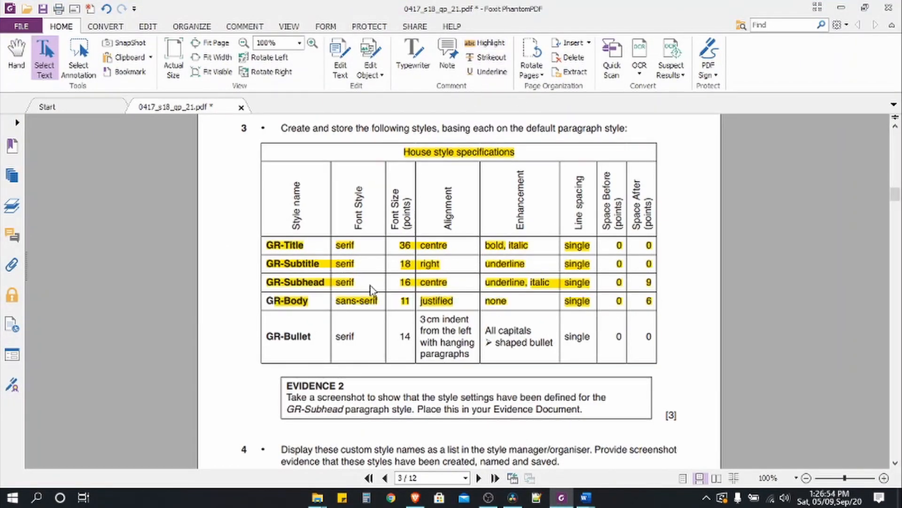
pyautogui.moveTo(267, 338); pyautogui.dragTo(314, 339)
pyautogui.hotkey('ctrl', 'c')
pyautogui.click(585, 498)
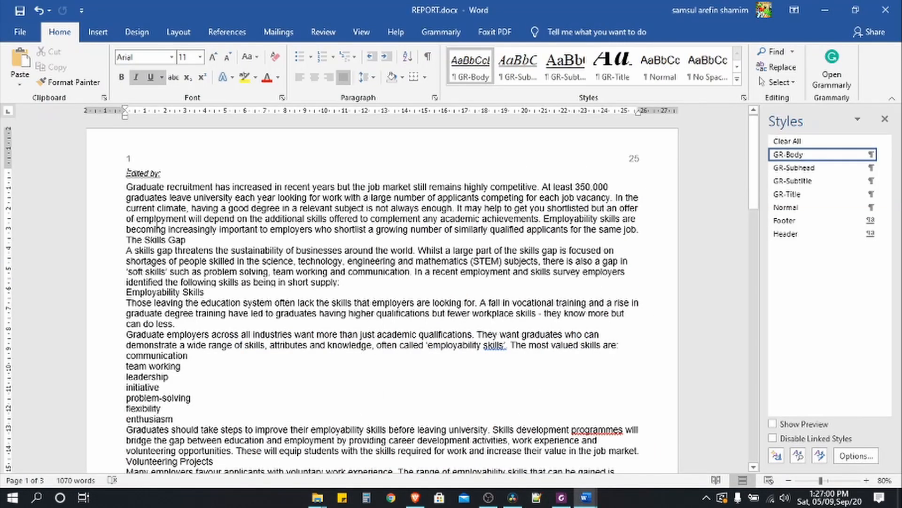
# - Start a new GR-Bullet style in Times New Roman 14 pt
pyautogui.click(777, 455)
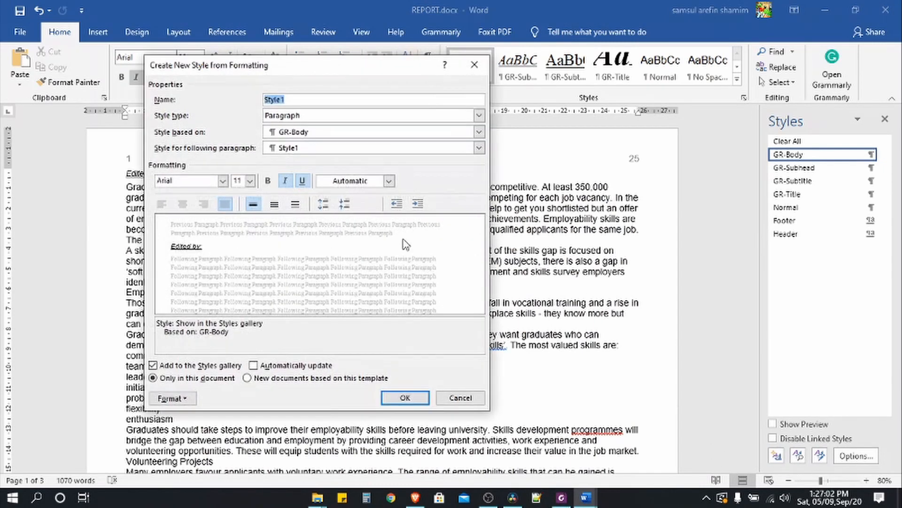
pyautogui.hotkey('ctrl', 'v')
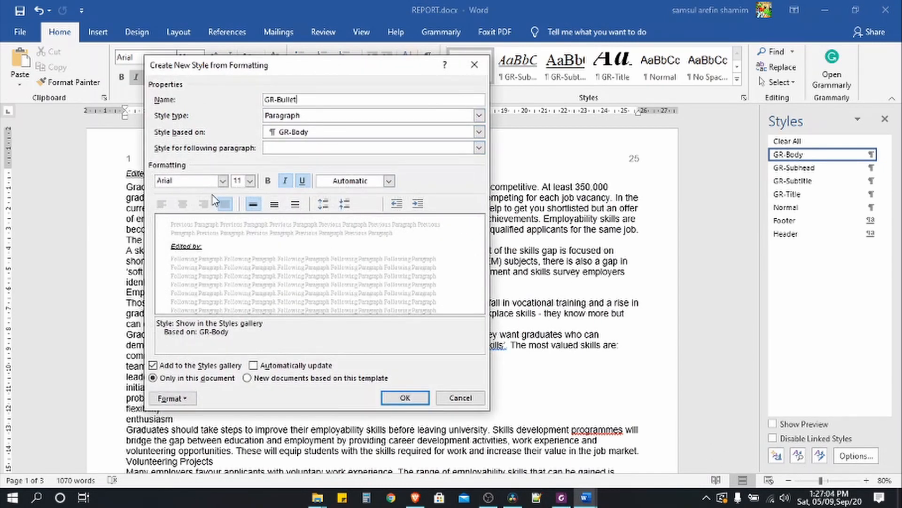
pyautogui.click(223, 180)
pyautogui.click(196, 239)
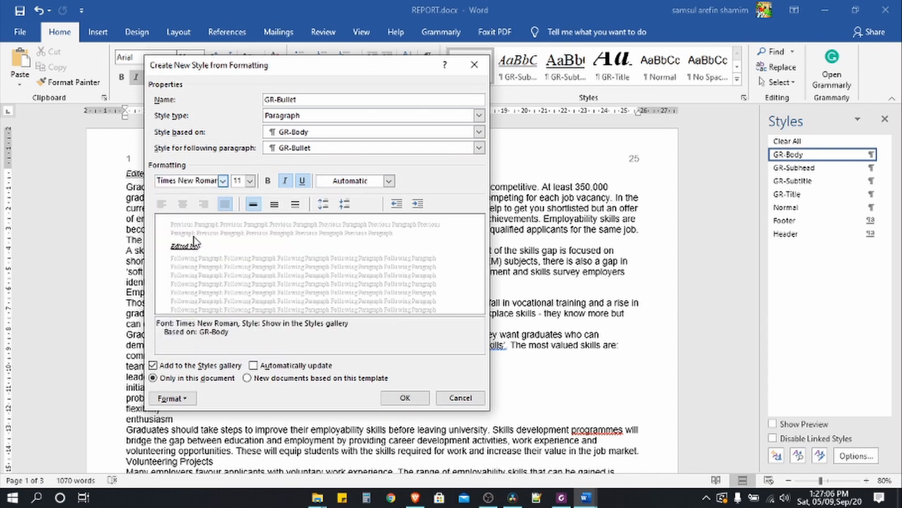
pyautogui.click(566, 500)
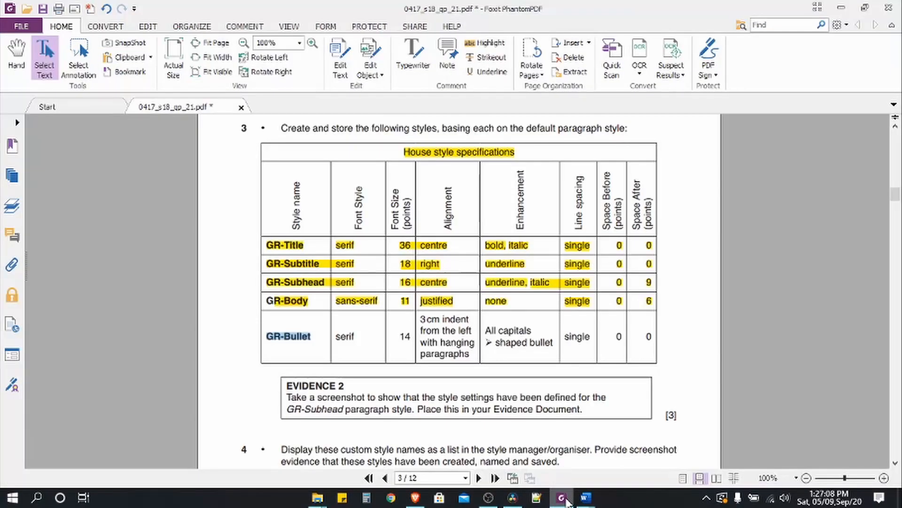
pyautogui.click(585, 498)
pyautogui.click(251, 180)
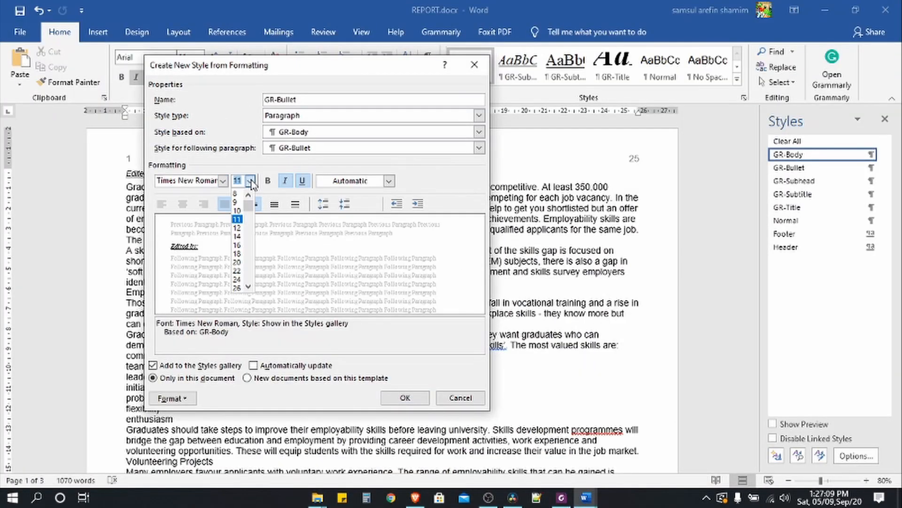
pyautogui.click(237, 236)
# - Give GR-Bullet a 3 cm left indent and save the style
pyautogui.click(562, 499)
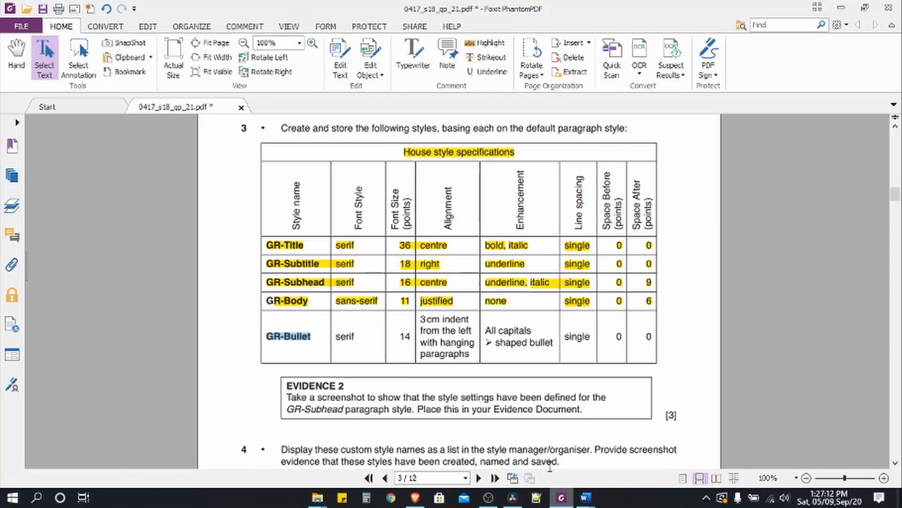
pyautogui.moveTo(420, 319); pyautogui.dragTo(458, 321)
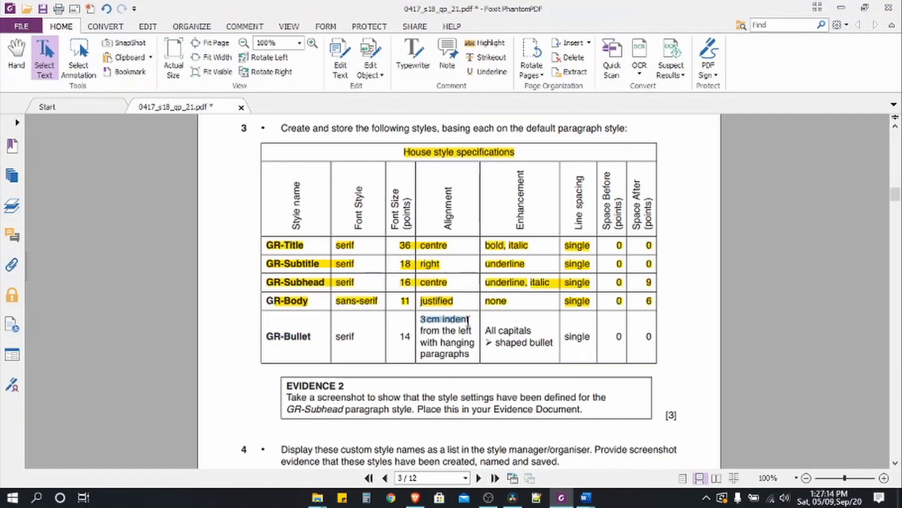
pyautogui.click(585, 497)
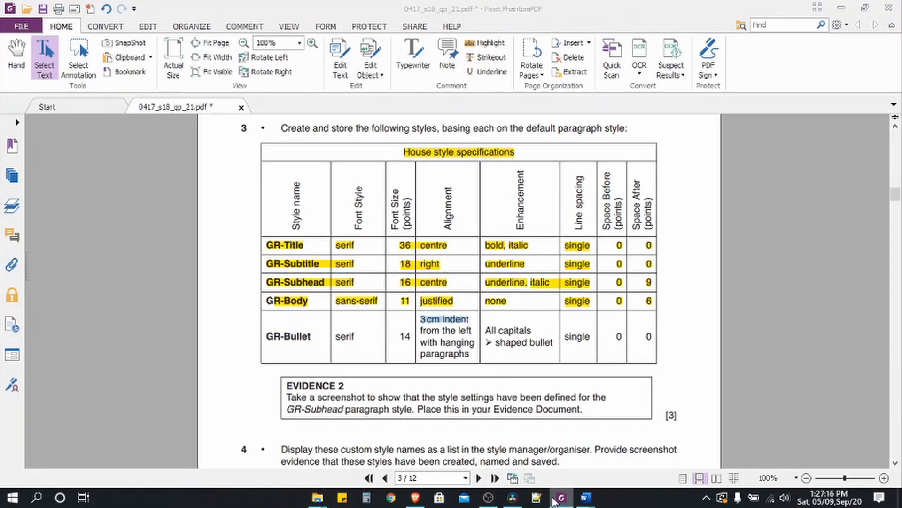
pyautogui.click(172, 398)
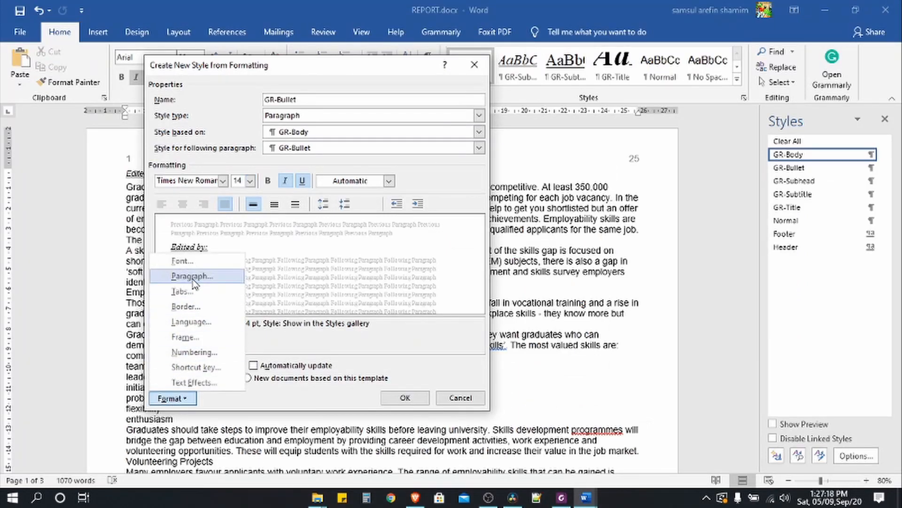
pyautogui.click(190, 277)
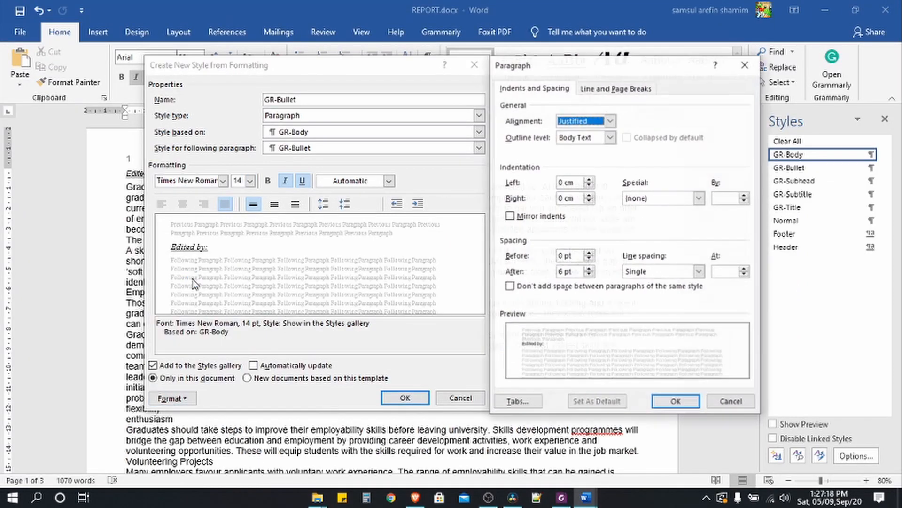
pyautogui.click(588, 180)
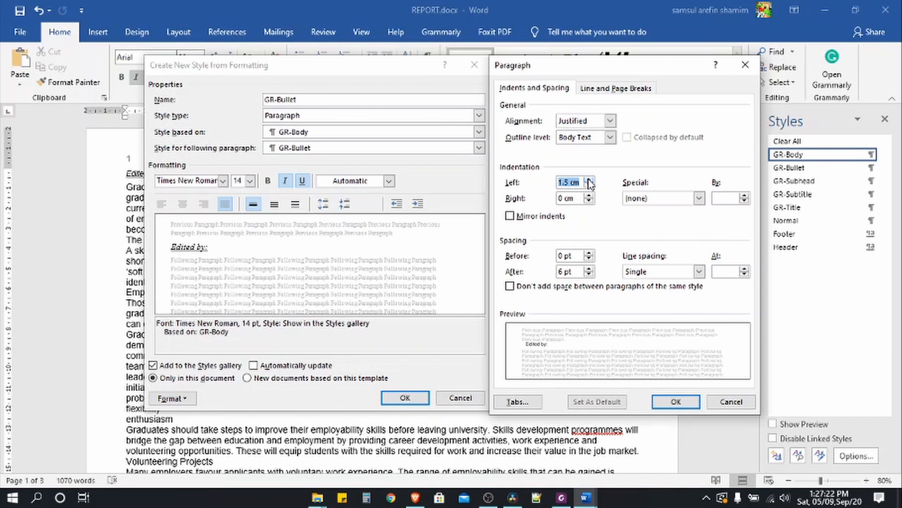
pyautogui.click(589, 180)
pyautogui.click(589, 186)
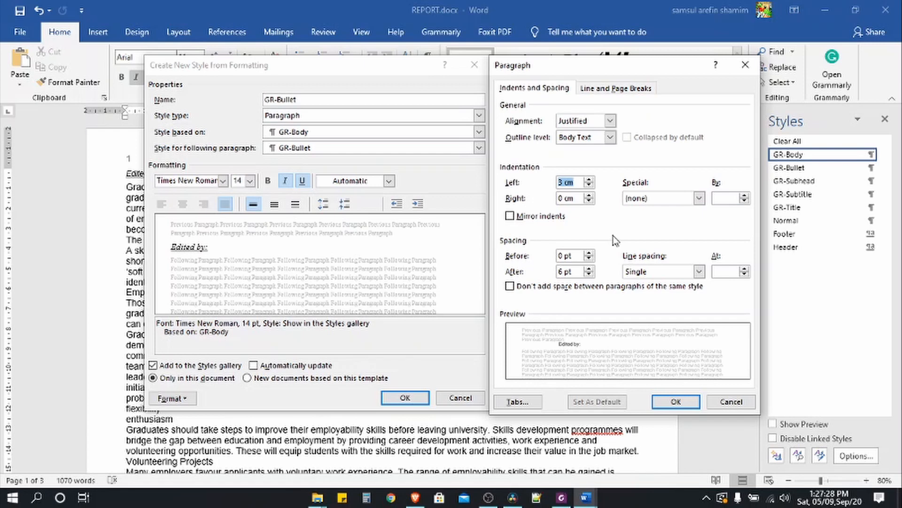
pyautogui.click(680, 402)
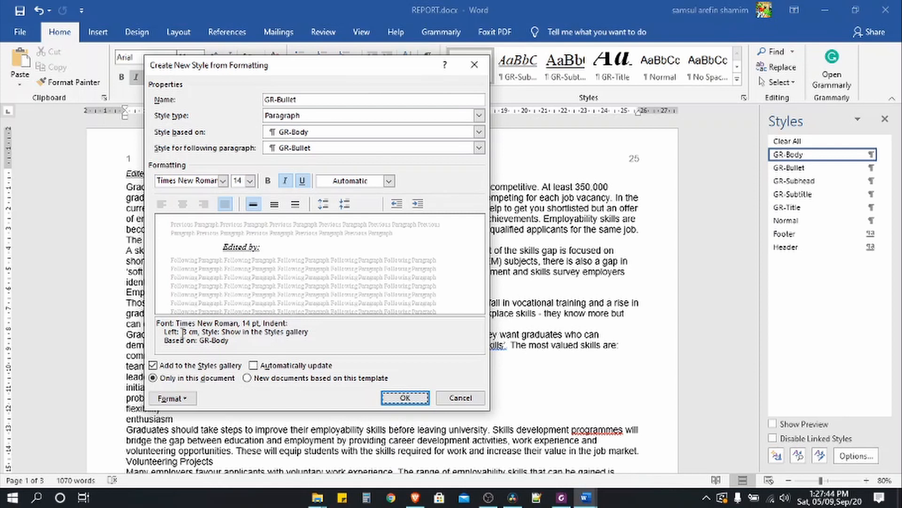
pyautogui.moveTo(183, 335); pyautogui.dragTo(200, 332)
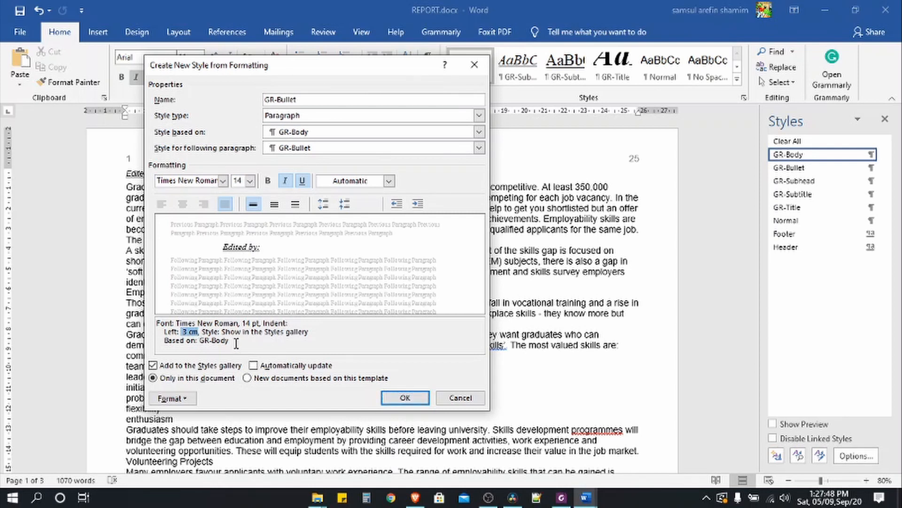
pyautogui.click(405, 398)
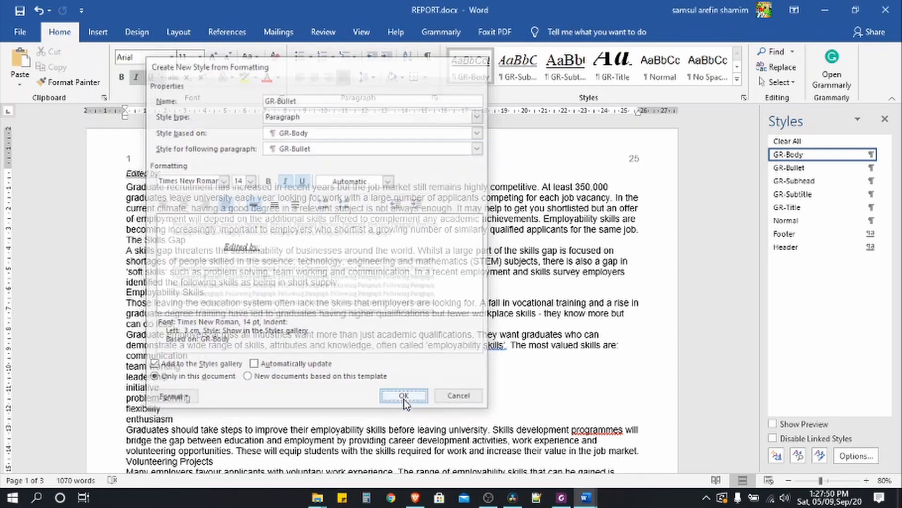
# - Keep Centimeters as the measurement unit in Word Options' Advanced settings and close them with OK
pyautogui.click(20, 31)
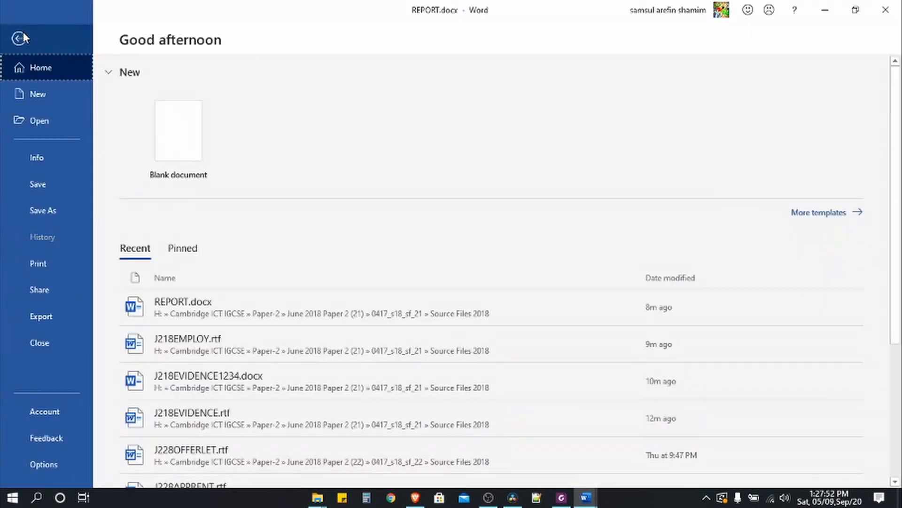
pyautogui.click(43, 464)
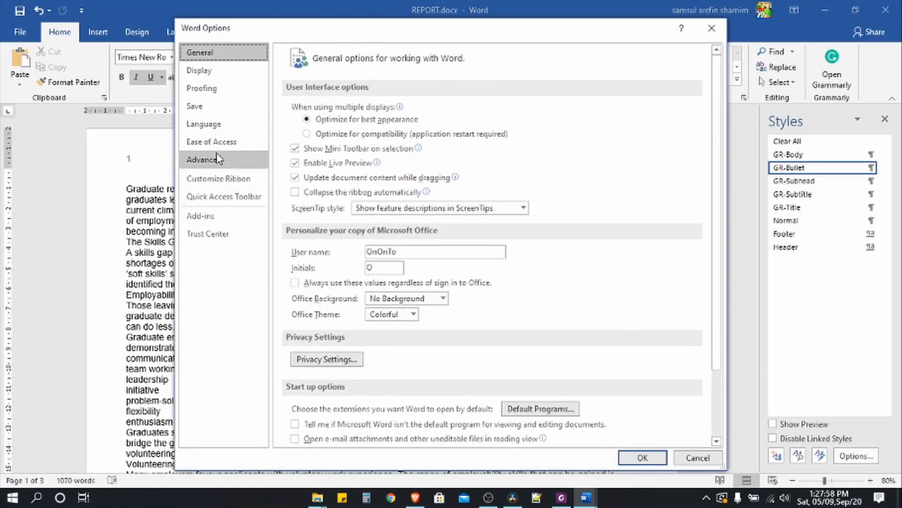
pyautogui.click(217, 159)
pyautogui.scroll(-12, 354, 281)
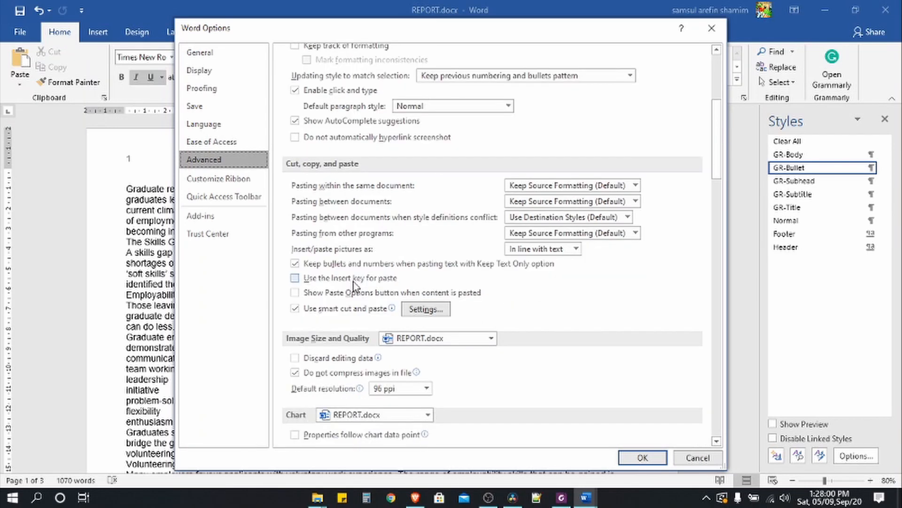
pyautogui.scroll(-5, 353, 281)
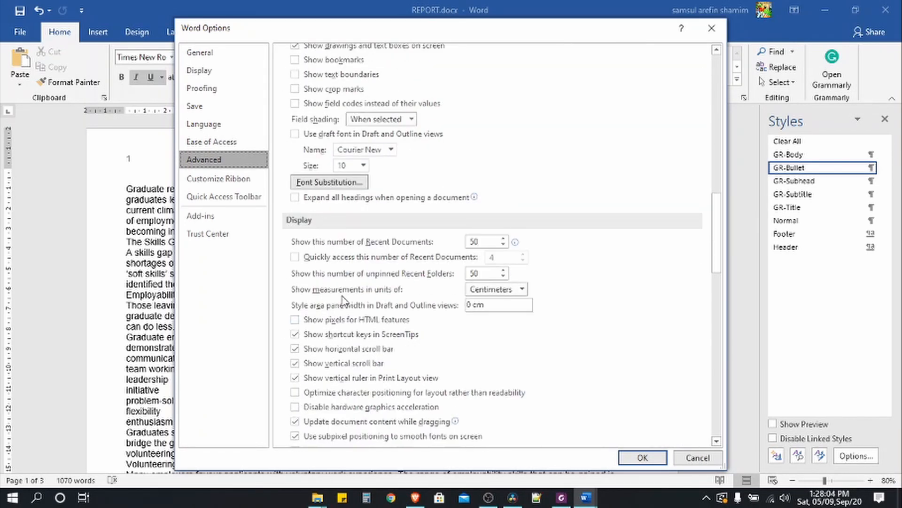
pyautogui.click(503, 292)
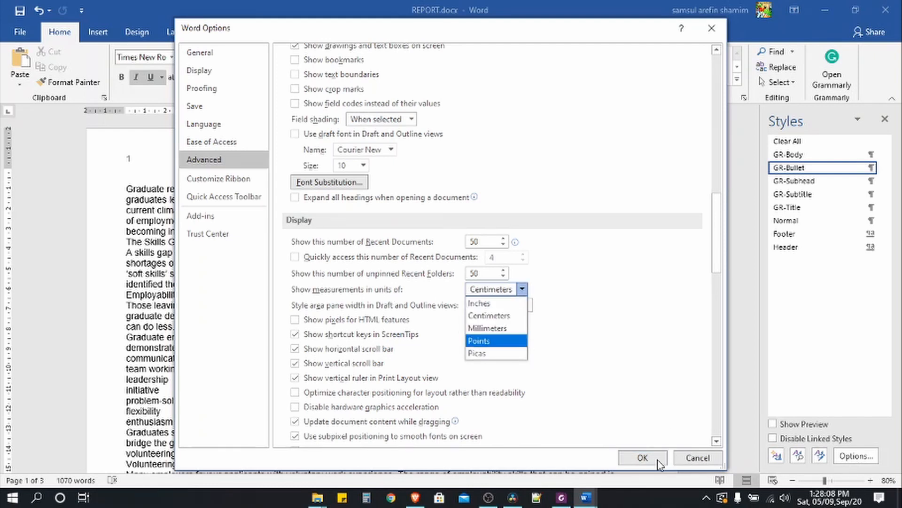
pyautogui.click(517, 318)
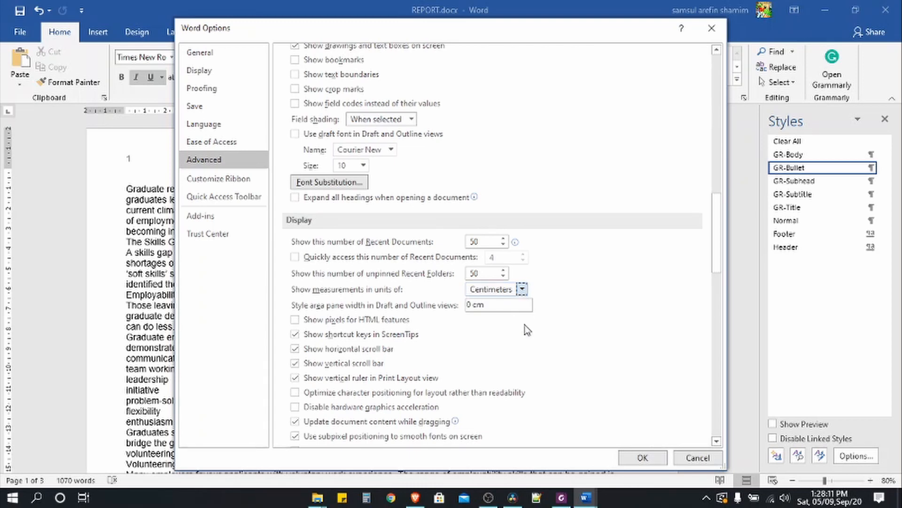
pyautogui.click(640, 459)
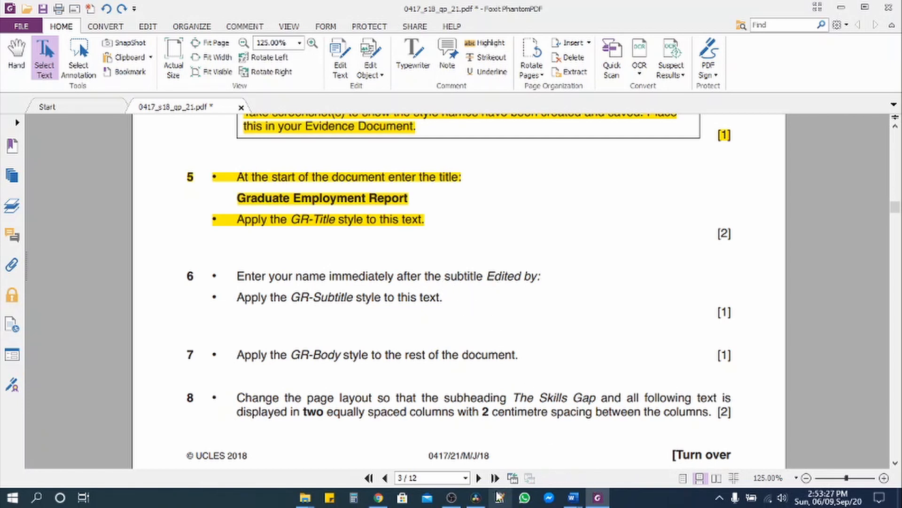
# - Type the author's full name after 'Edited by:', fixing the mistyped last letter
pyautogui.moveTo(573, 497)
pyautogui.click(644, 446)
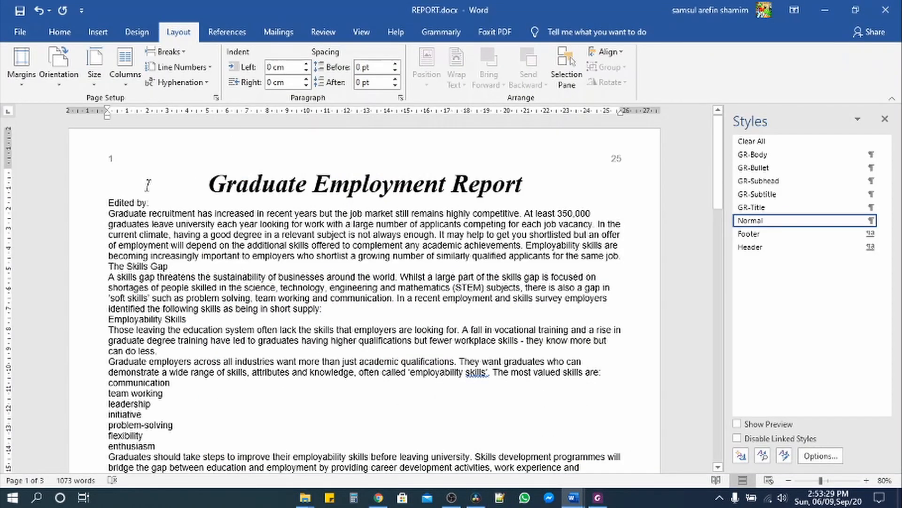
pyautogui.click(173, 206)
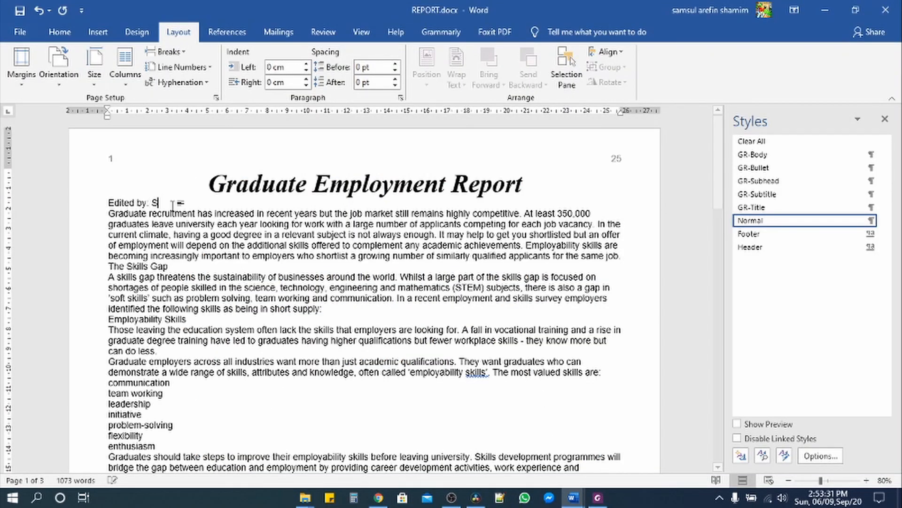
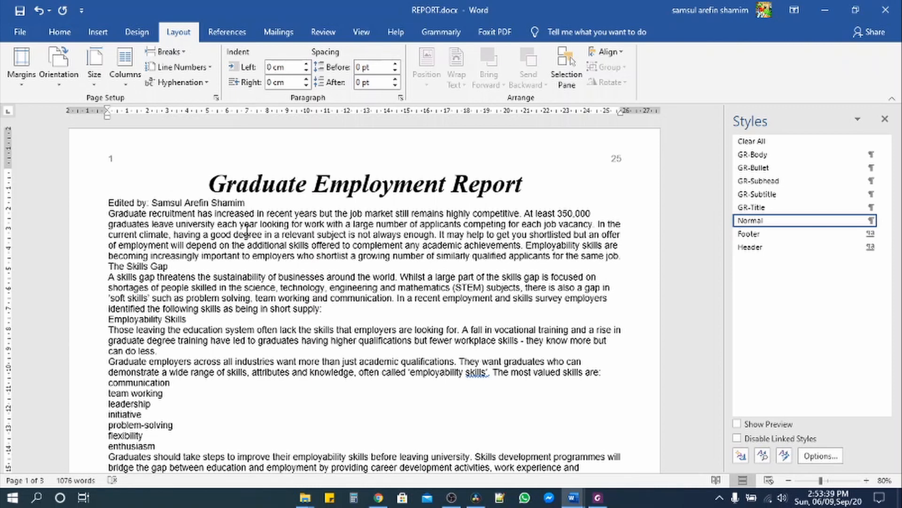
# - Apply the GR-Subtitle style to the whole 'Edited by:' line
pyautogui.click(82, 204)
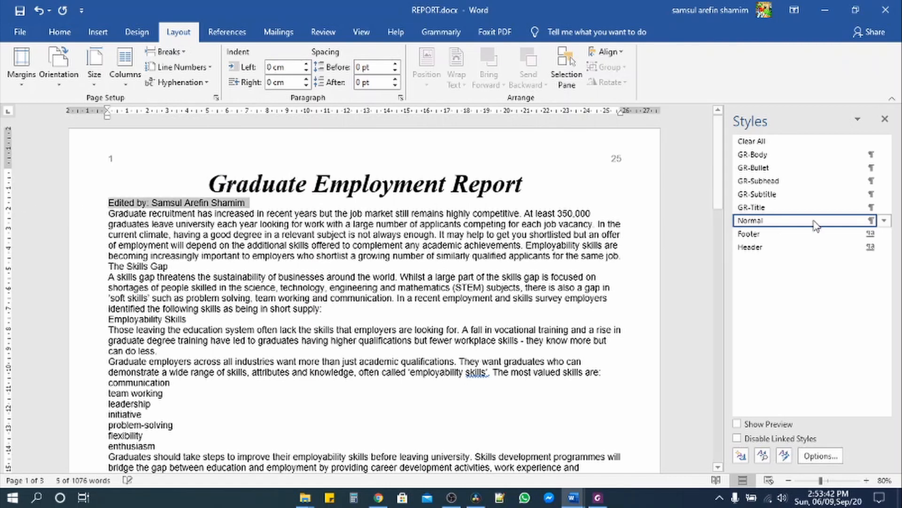
pyautogui.click(782, 194)
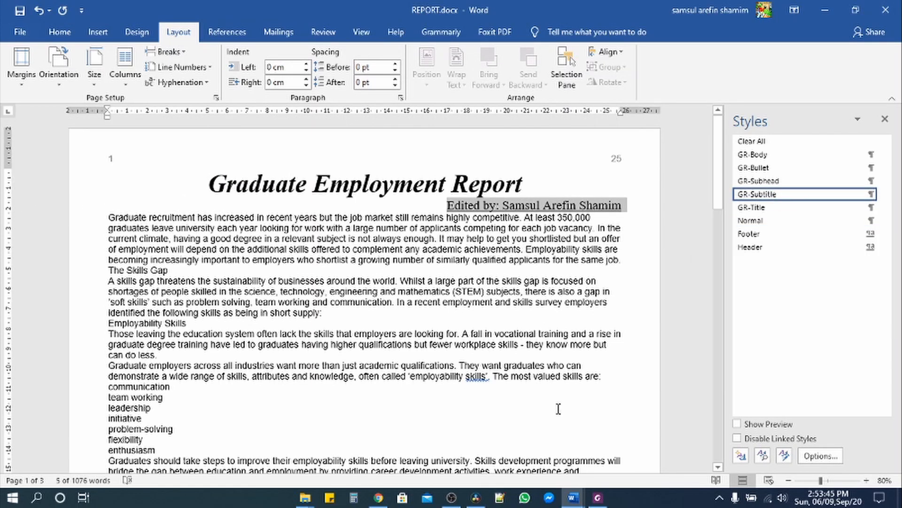
pyautogui.click(599, 499)
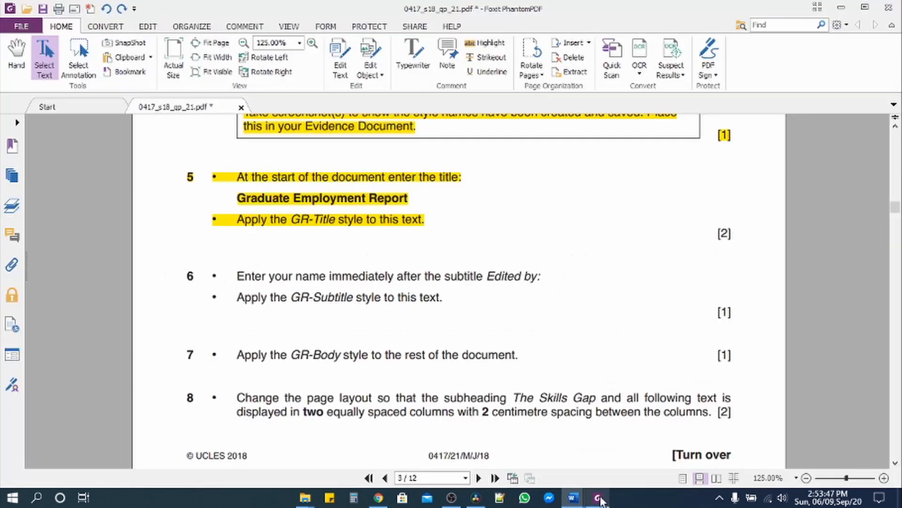
# - Highlight task 6 yellow on the exam paper and select task 7's instruction
pyautogui.moveTo(231, 274); pyautogui.dragTo(444, 297)
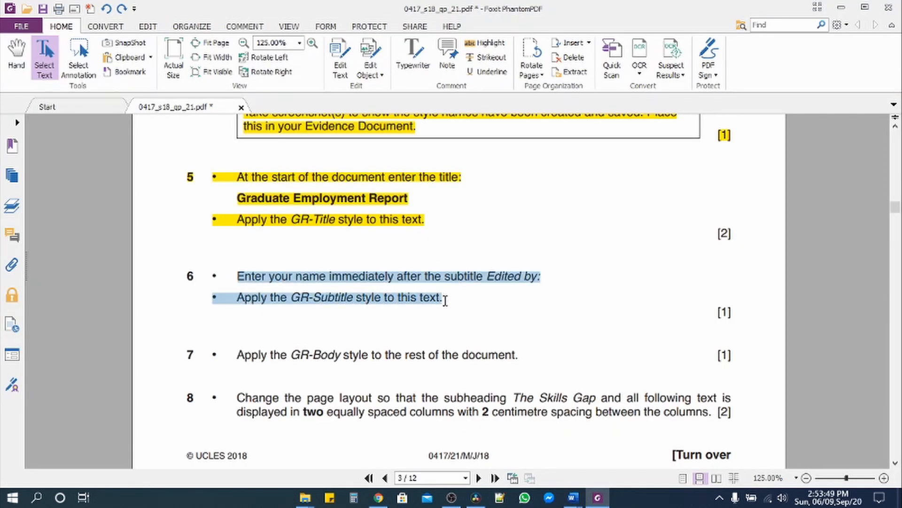
pyautogui.click(499, 43)
pyautogui.scroll(-3, 345, 236)
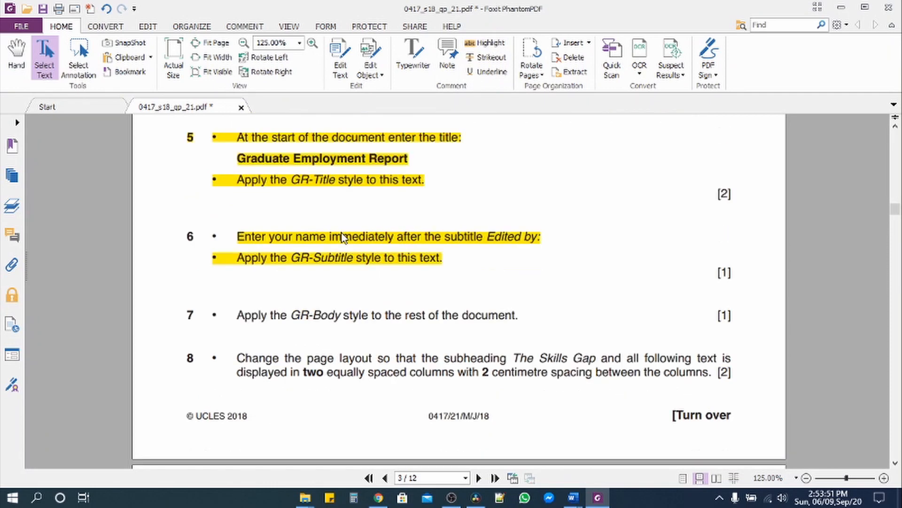
pyautogui.moveTo(240, 239); pyautogui.dragTo(527, 238)
pyautogui.click(573, 498)
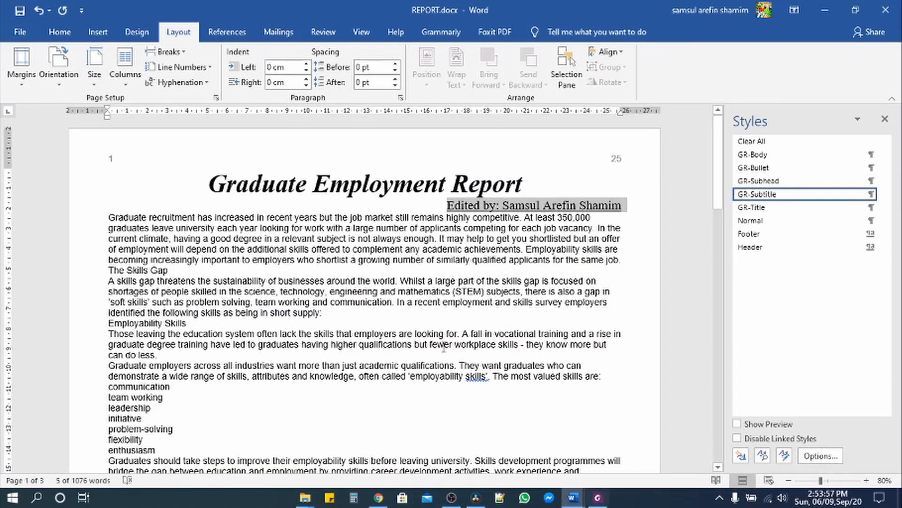
# - Select the whole document and apply GR-Body to all its text
pyautogui.hotkey('ctrl', 'a')
pyautogui.scroll(-20, 587, 295)
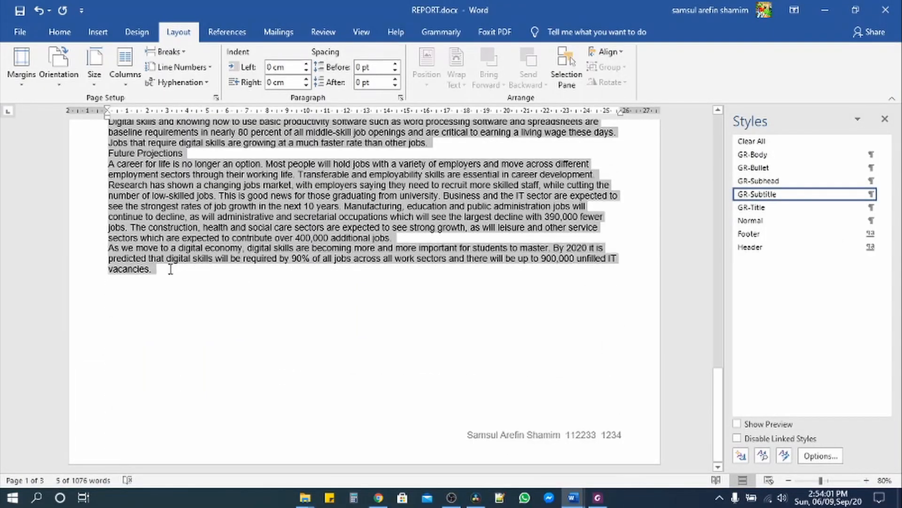
pyautogui.click(754, 154)
pyautogui.scroll(10, 478, 256)
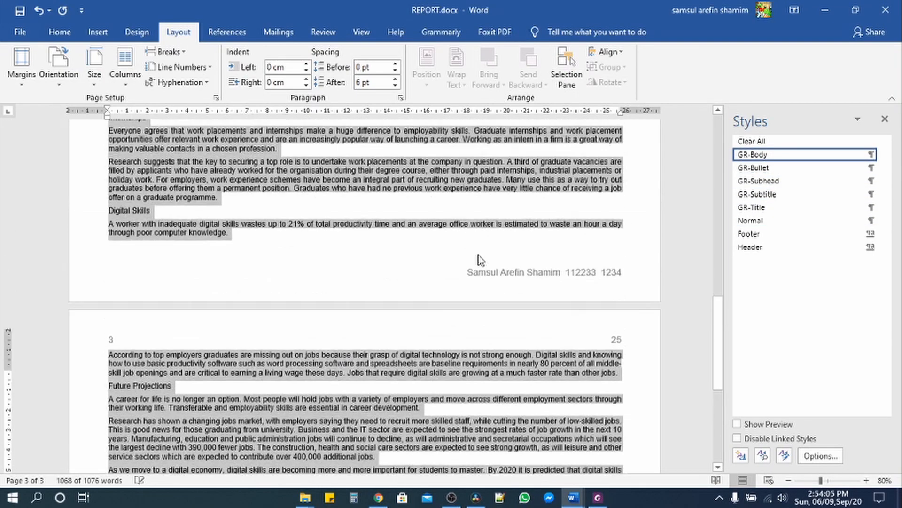
pyautogui.moveTo(720, 285); pyautogui.dragTo(719, 115)
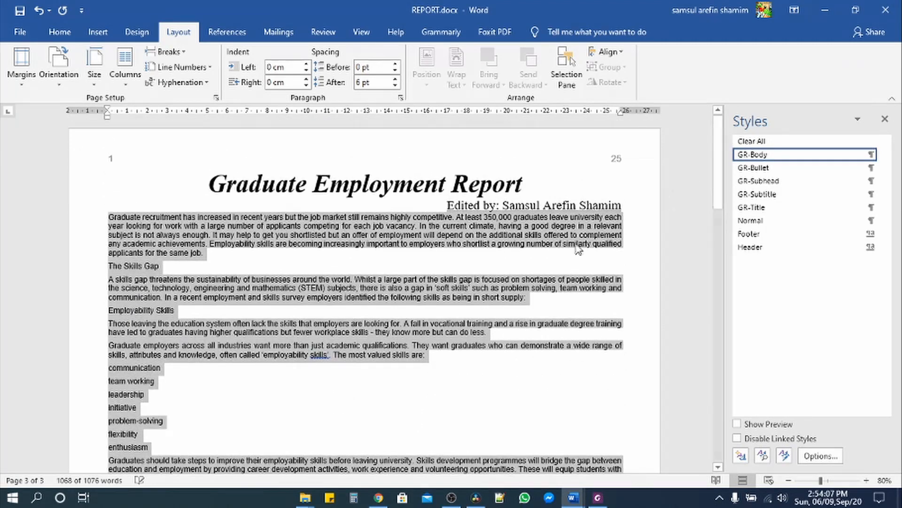
pyautogui.click(598, 497)
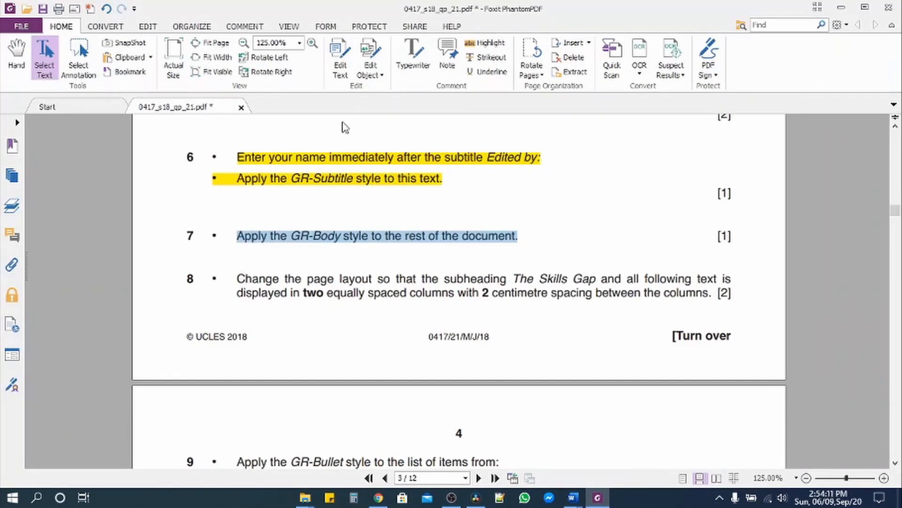
# - Highlight task 7 yellow, select task 8's column requirements, and bring REPORT.docx back
pyautogui.click(485, 42)
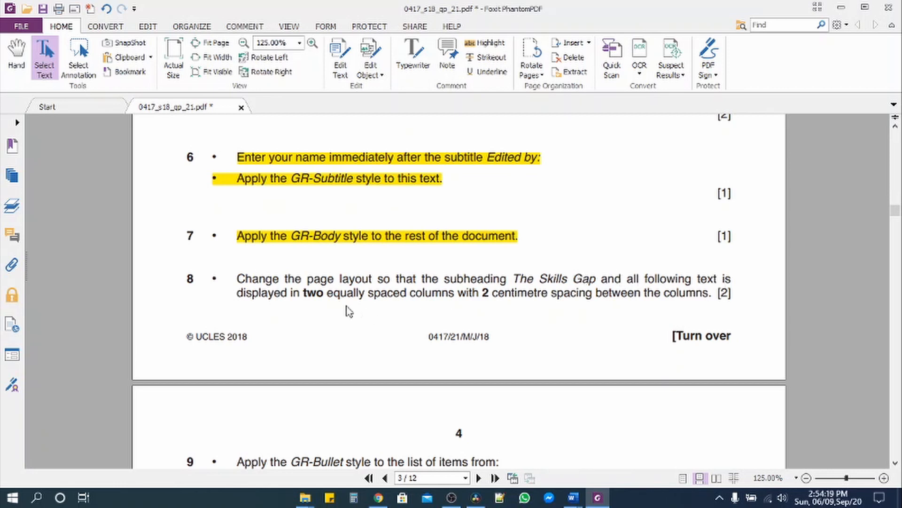
pyautogui.moveTo(302, 294); pyautogui.dragTo(721, 299)
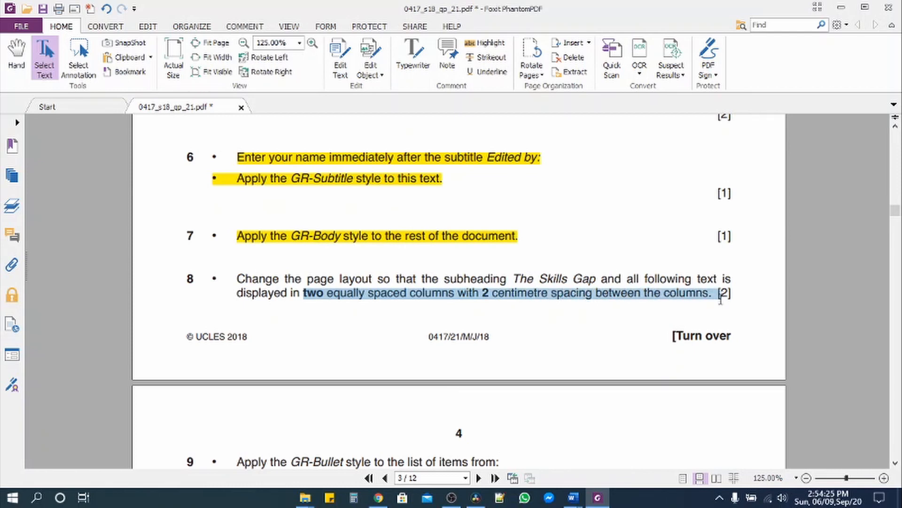
pyautogui.click(573, 497)
pyautogui.click(648, 447)
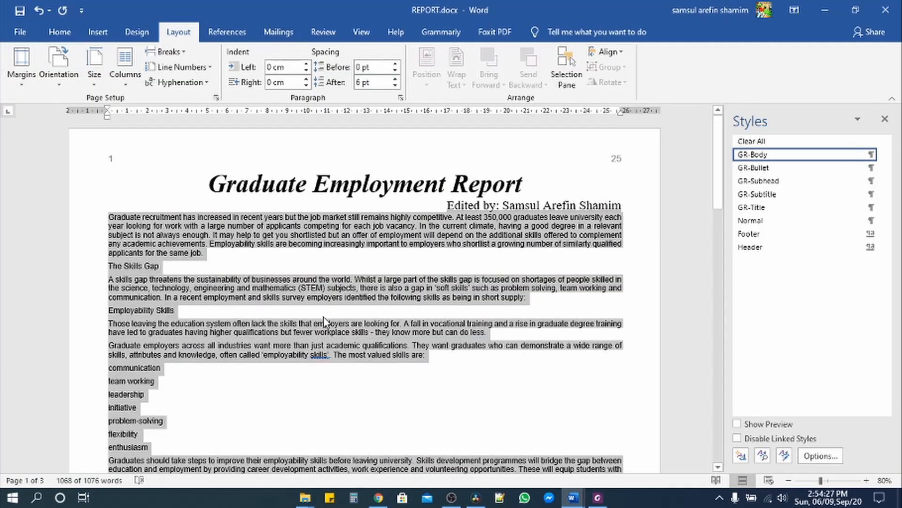
# - Select the text from The Skills Gap heading to the end of the document
pyautogui.click(263, 265)
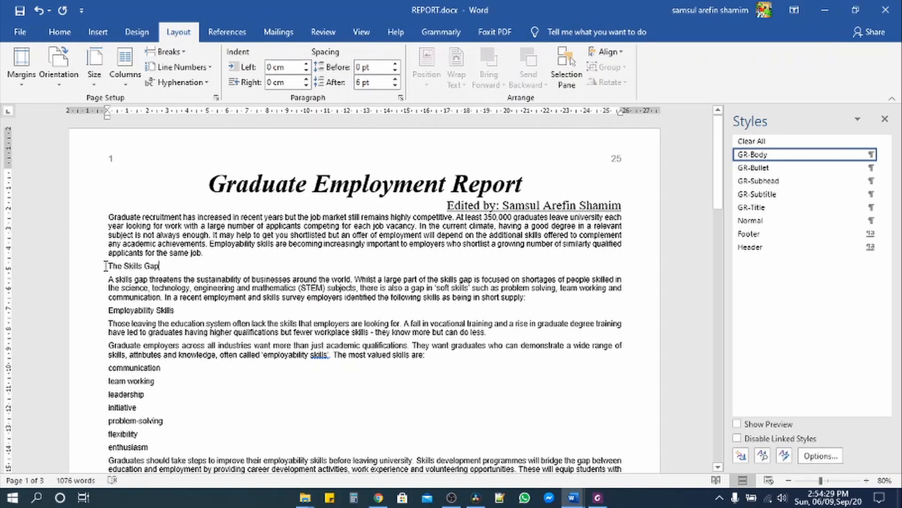
pyautogui.hotkey('ctrl', 'a')
pyautogui.scroll(-15, 525, 332)
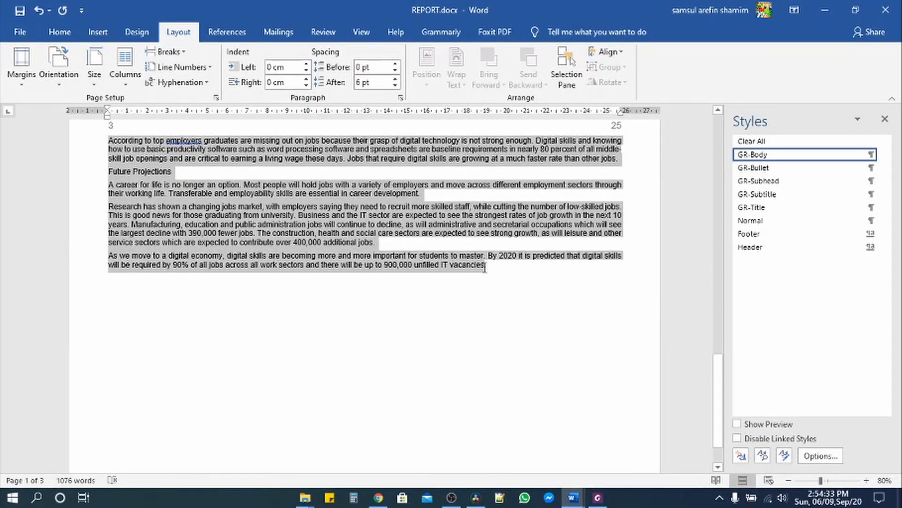
pyautogui.moveTo(488, 267); pyautogui.dragTo(489, 268)
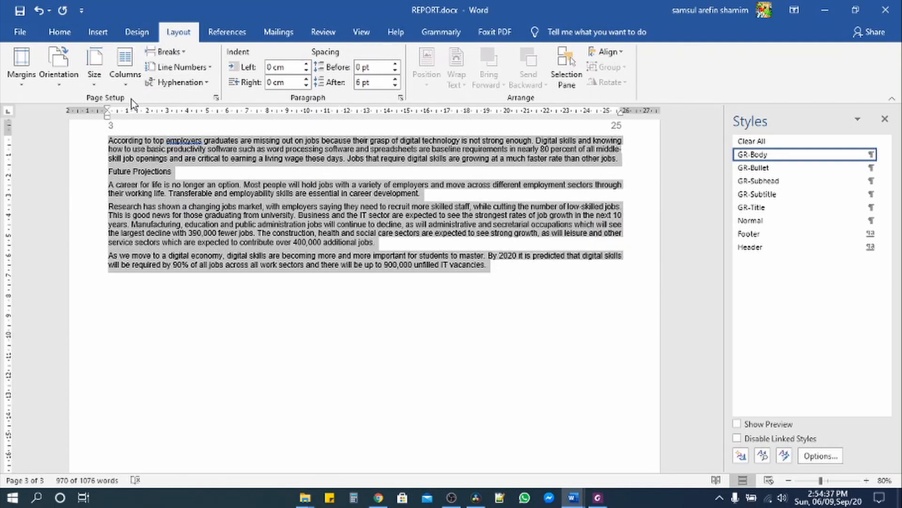
# - Set the selection in two equal columns 2 cm apart, then return to the exam PDF
pyautogui.click(119, 85)
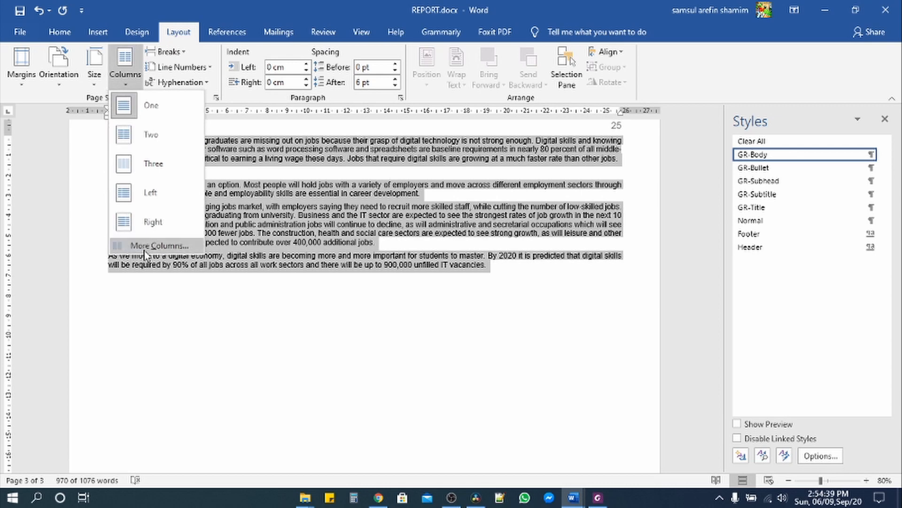
pyautogui.click(144, 249)
pyautogui.click(403, 170)
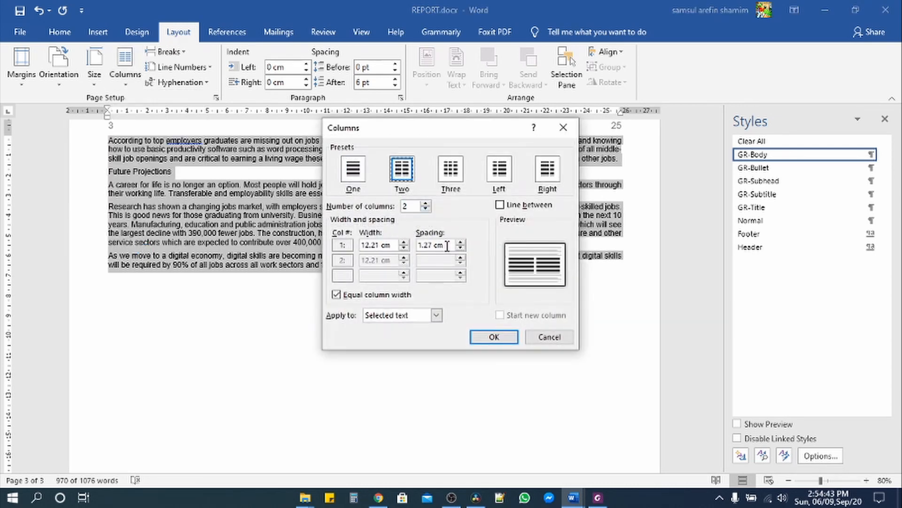
pyautogui.click(462, 244)
pyautogui.click(461, 244)
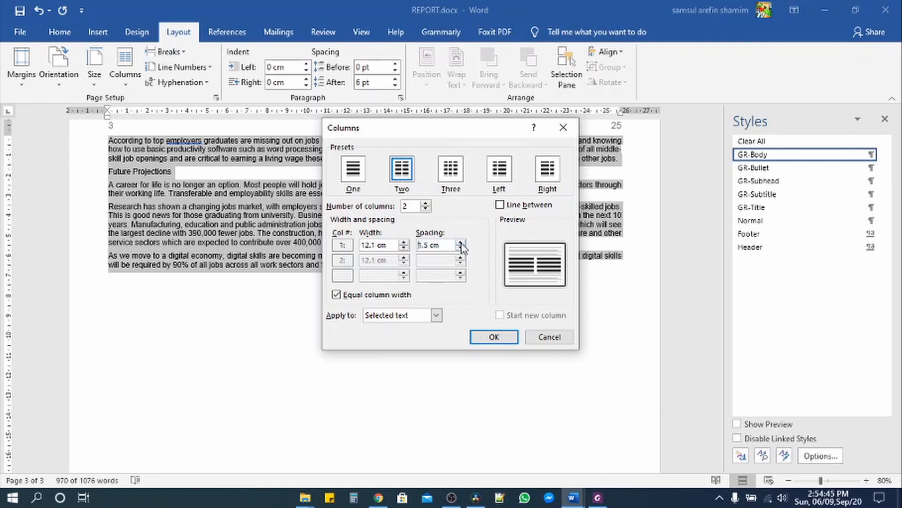
pyautogui.click(461, 244)
pyautogui.click(461, 244)
pyautogui.click(461, 249)
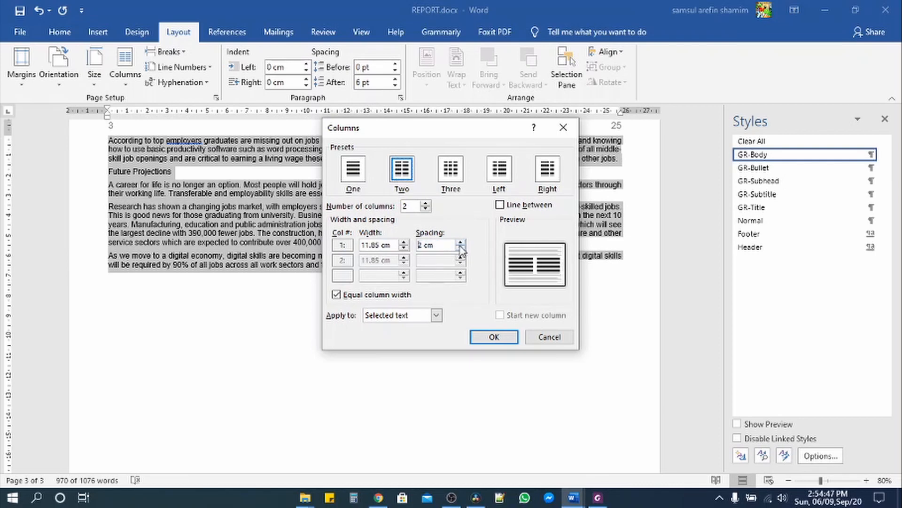
pyautogui.click(495, 337)
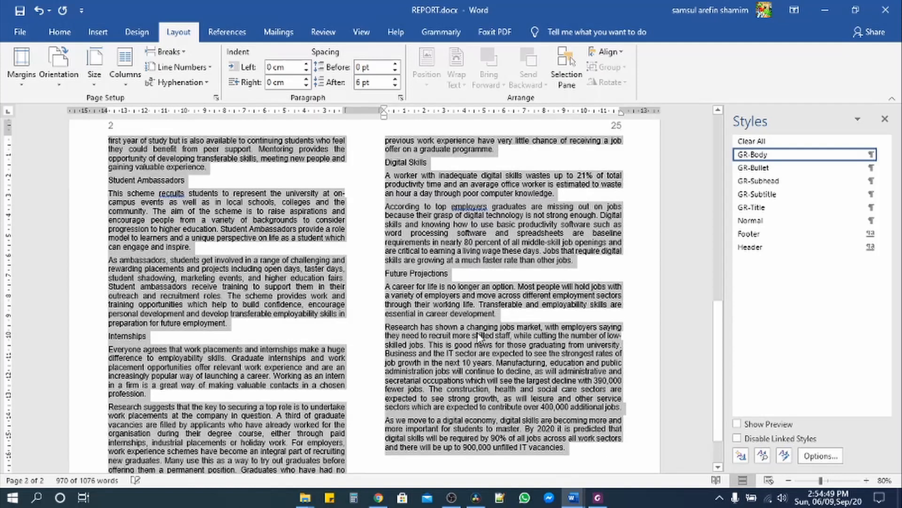
pyautogui.scroll(5, 489, 337)
pyautogui.click(597, 497)
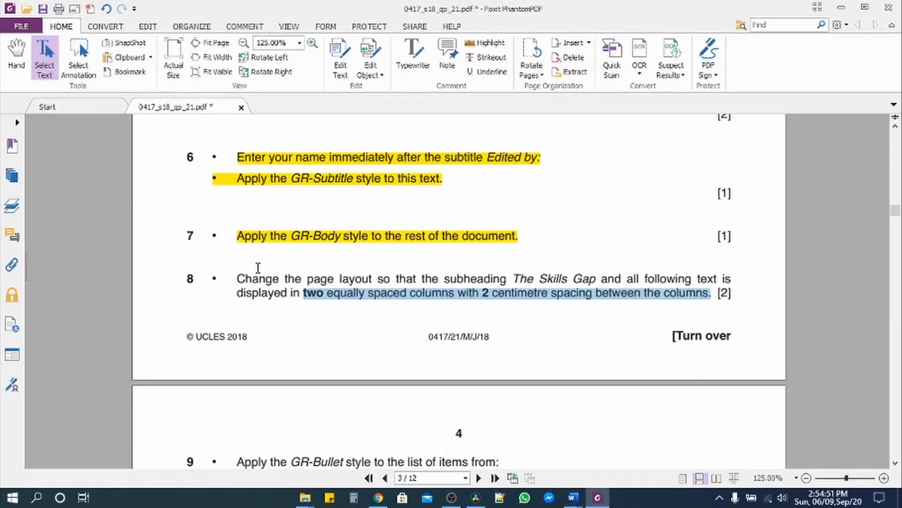
# - Highlight task 8 in yellow to mark it as done
pyautogui.moveTo(238, 277); pyautogui.dragTo(737, 292)
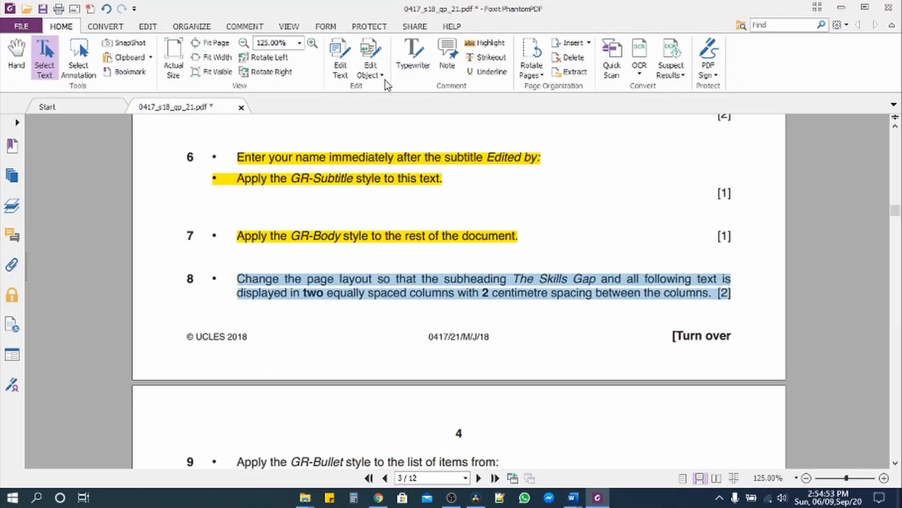
pyautogui.click(485, 43)
pyautogui.scroll(-5, 369, 215)
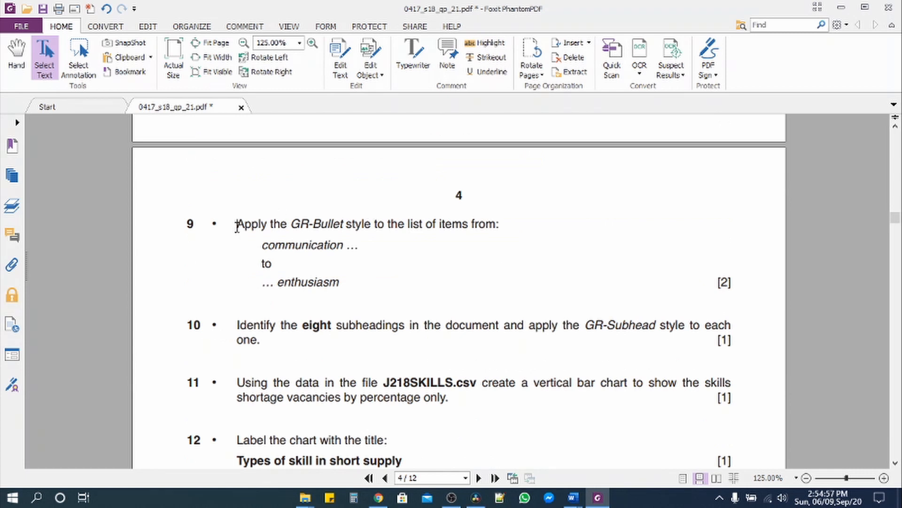
# - Select task 9's instructions on page 4, then go back to the Word report
pyautogui.moveTo(237, 228); pyautogui.dragTo(493, 222)
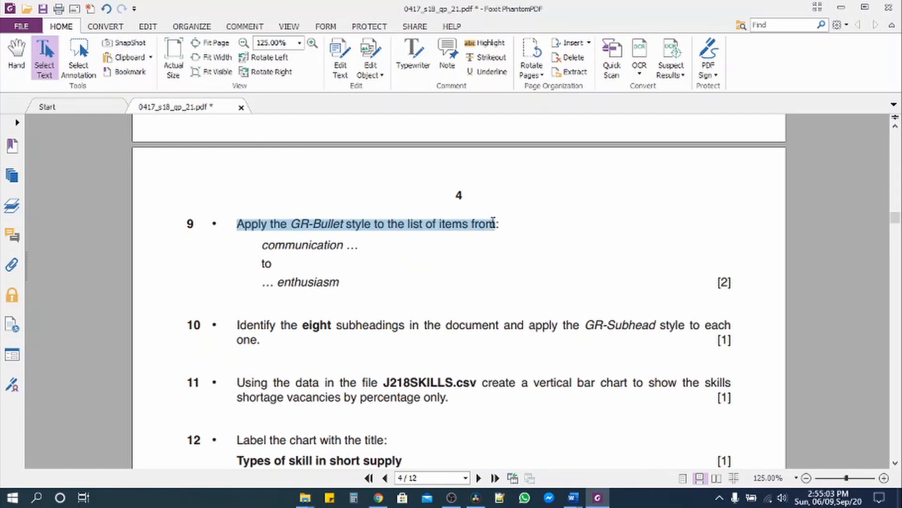
pyautogui.click(229, 231)
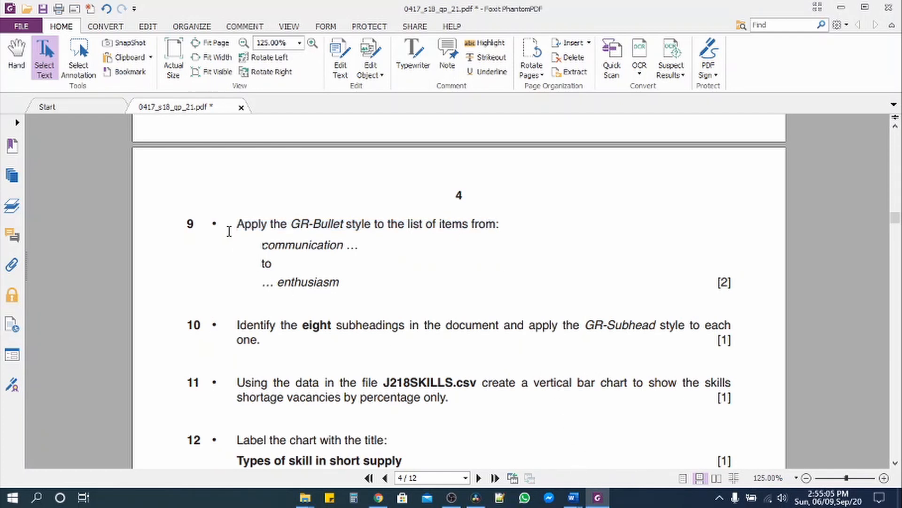
pyautogui.moveTo(241, 224); pyautogui.dragTo(346, 282)
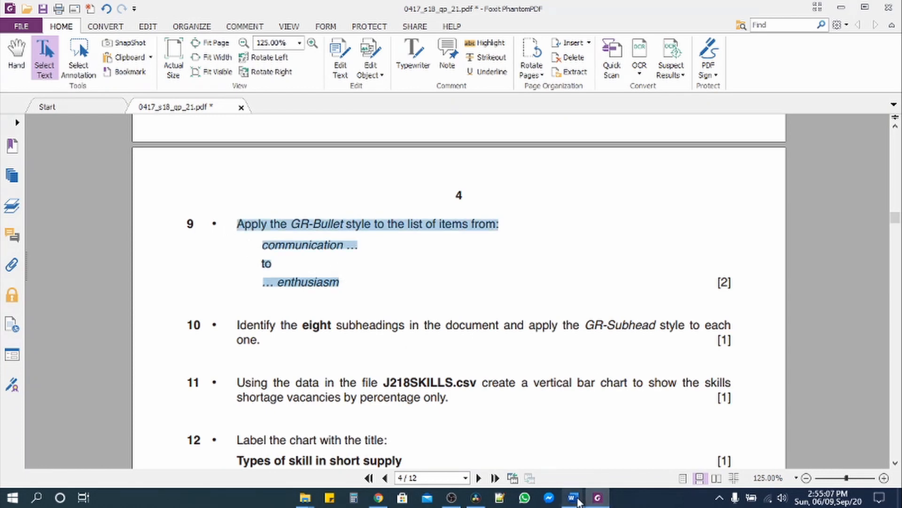
pyautogui.moveTo(573, 498)
pyautogui.click(598, 468)
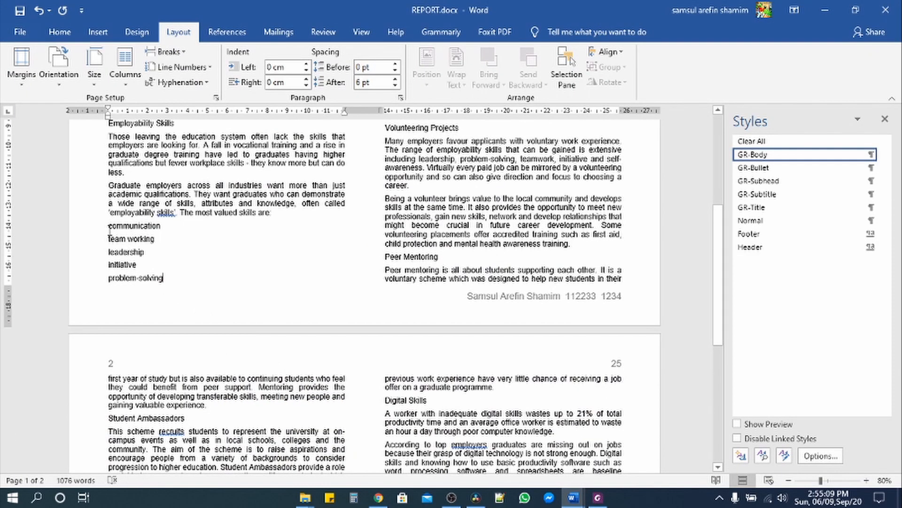
# - Apply the GR-Bullet style to the skills list from communication to enthusiasm
pyautogui.moveTo(279, 268); pyautogui.dragTo(425, 175)
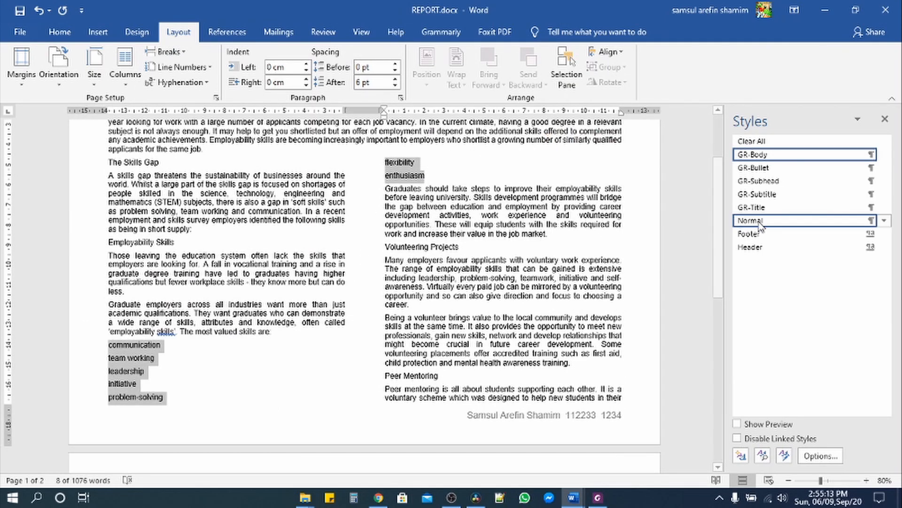
pyautogui.click(754, 168)
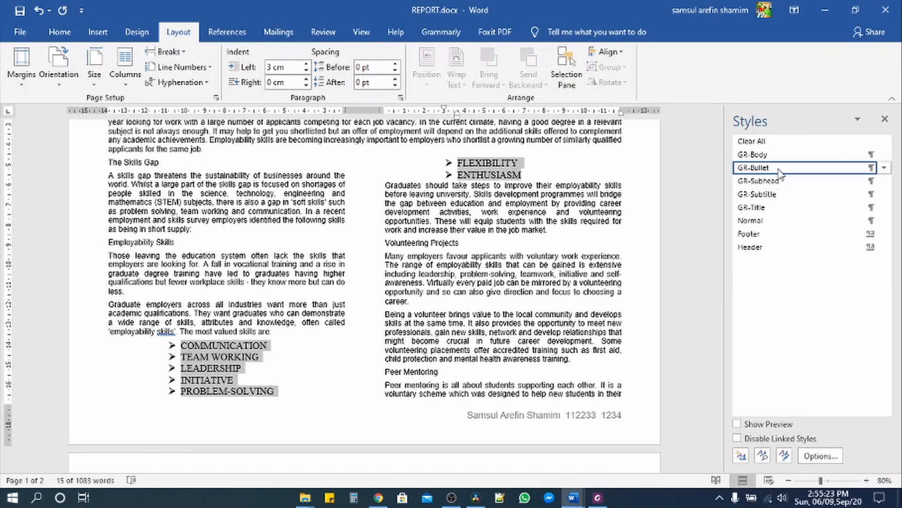
# - Open the GR-Bullet style's Modify settings and accept them so the skills list takes its formatting
pyautogui.rightClick(780, 174)
pyautogui.click(761, 194)
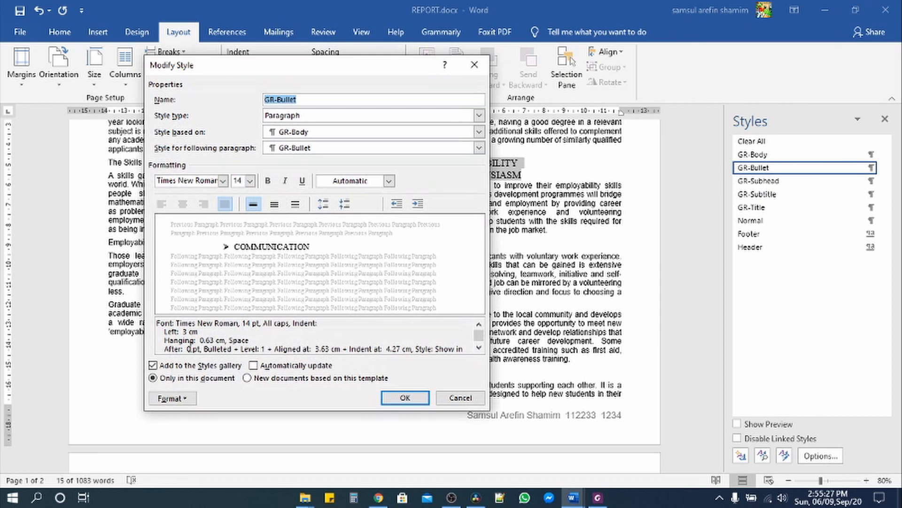
pyautogui.click(405, 399)
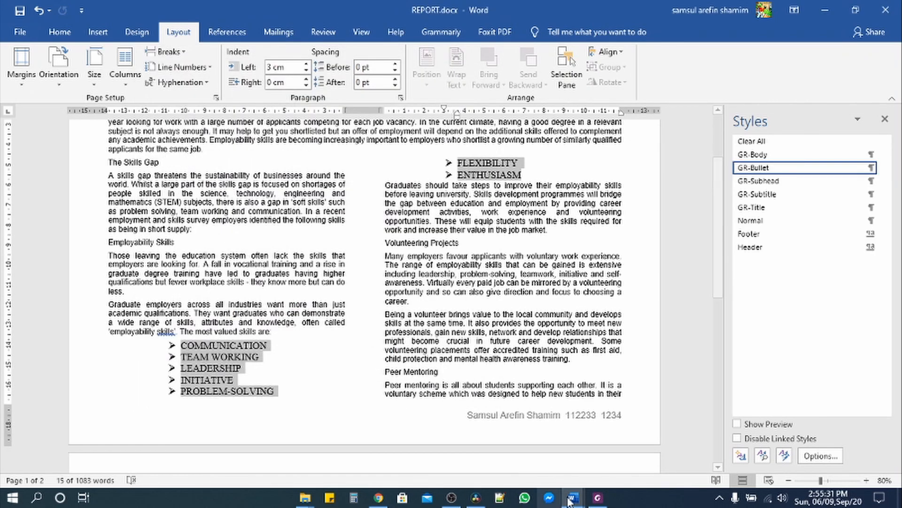
pyautogui.click(598, 498)
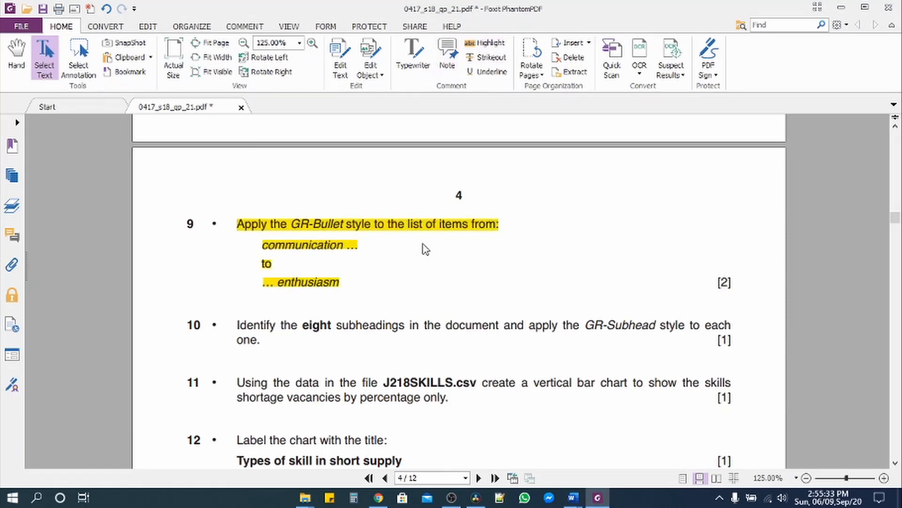
# - Select question 10's text about applying GR-Subhead on the task sheet
pyautogui.scroll(-1, 421, 282)
pyautogui.scroll(-3, 419, 284)
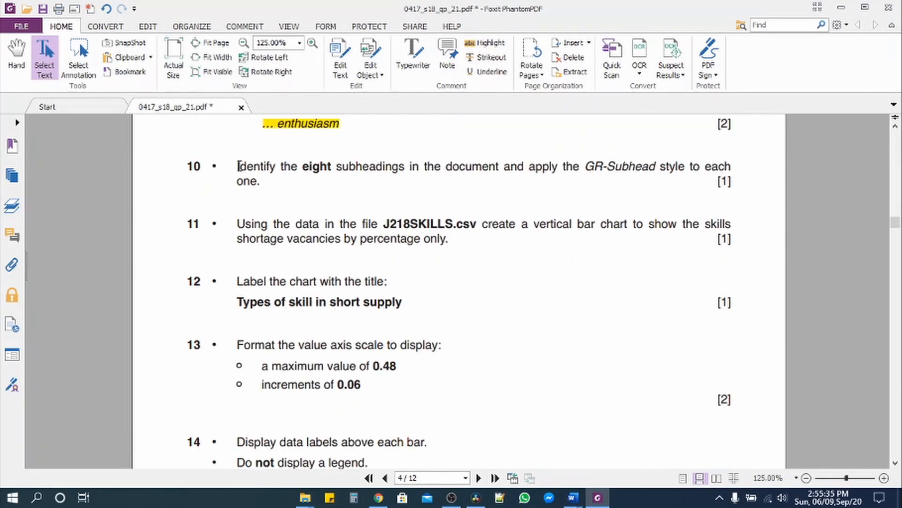
pyautogui.moveTo(239, 166); pyautogui.dragTo(263, 182)
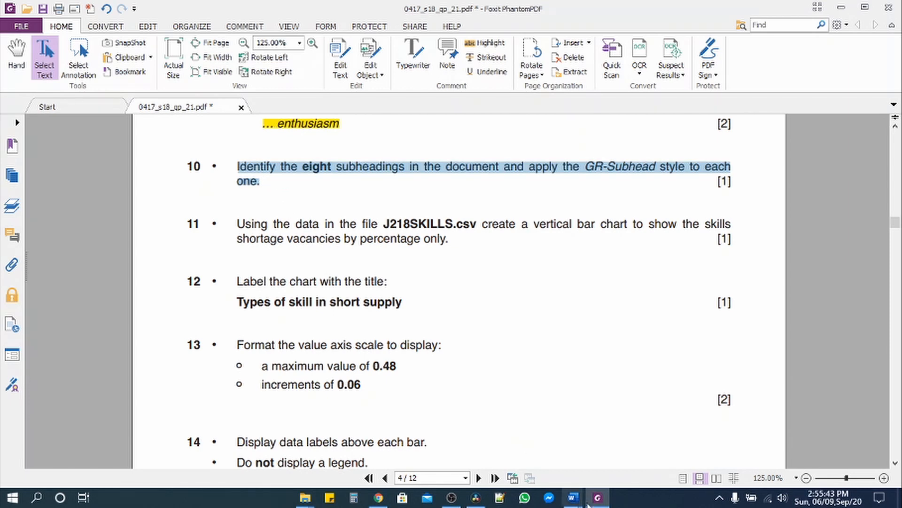
# - Select The Skills Gap, Employability Skills, Volunteering Projects and Peer Mentoring subheadings together
pyautogui.moveTo(573, 497)
pyautogui.click(654, 447)
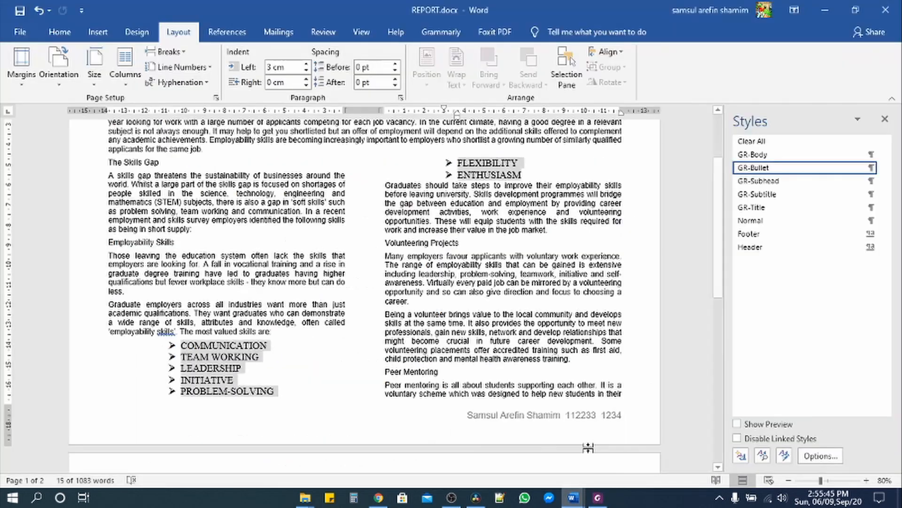
pyautogui.scroll(1, 224, 307)
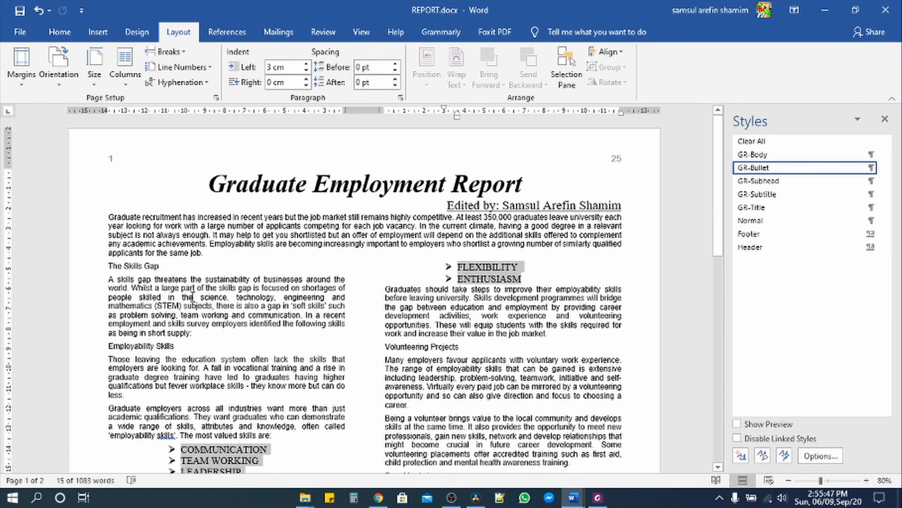
pyautogui.click(94, 271)
pyautogui.keyDown('ctrl'); pyautogui.click(94, 348); pyautogui.keyUp('ctrl')
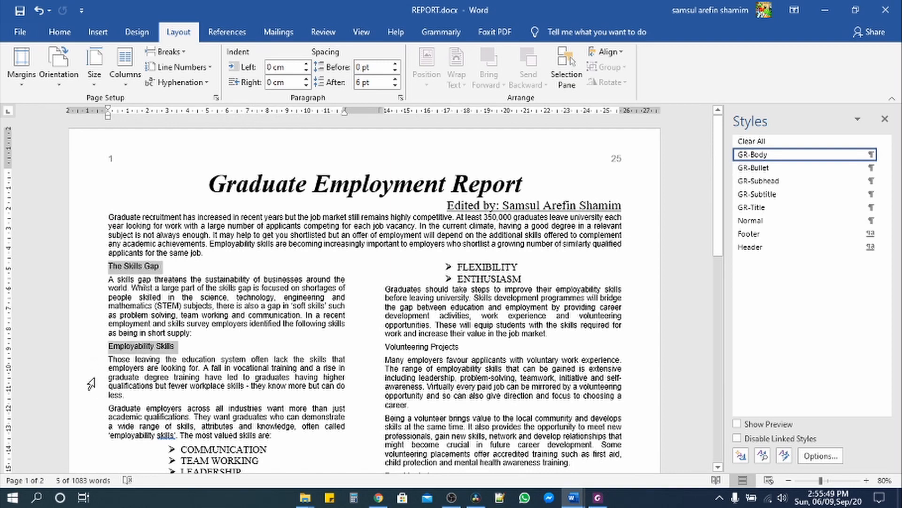
pyautogui.keyDown('ctrl'); pyautogui.click(367, 349); pyautogui.keyUp('ctrl')
pyautogui.scroll(-5, 369, 421)
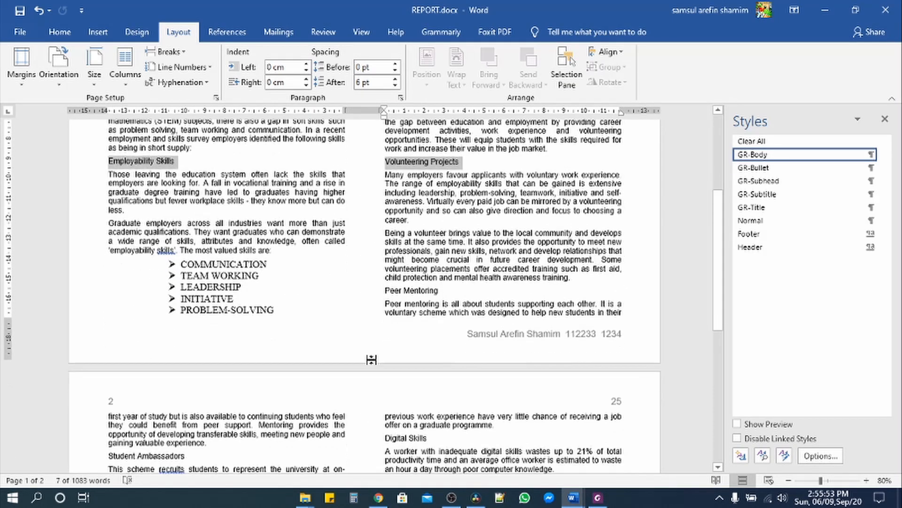
pyautogui.keyDown('ctrl'); pyautogui.click(368, 290); pyautogui.keyUp('ctrl')
# - Add Student Ambassadors, Internships, Digital Skills and Future Projections, then apply GR-Subhead to all eight
pyautogui.scroll(-3, 248, 348)
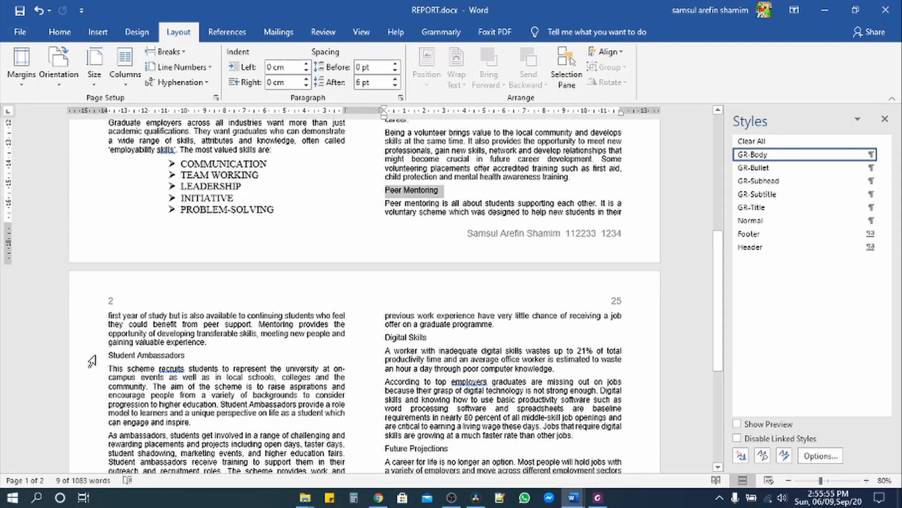
pyautogui.keyDown('ctrl'); pyautogui.click(92, 361); pyautogui.keyUp('ctrl')
pyautogui.scroll(-4, 115, 361)
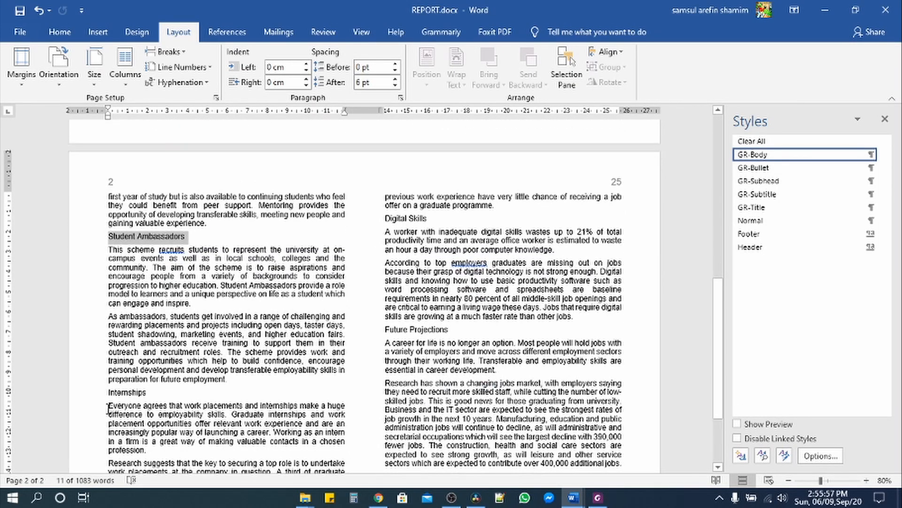
pyautogui.keyDown('ctrl'); pyautogui.click(92, 403); pyautogui.keyUp('ctrl')
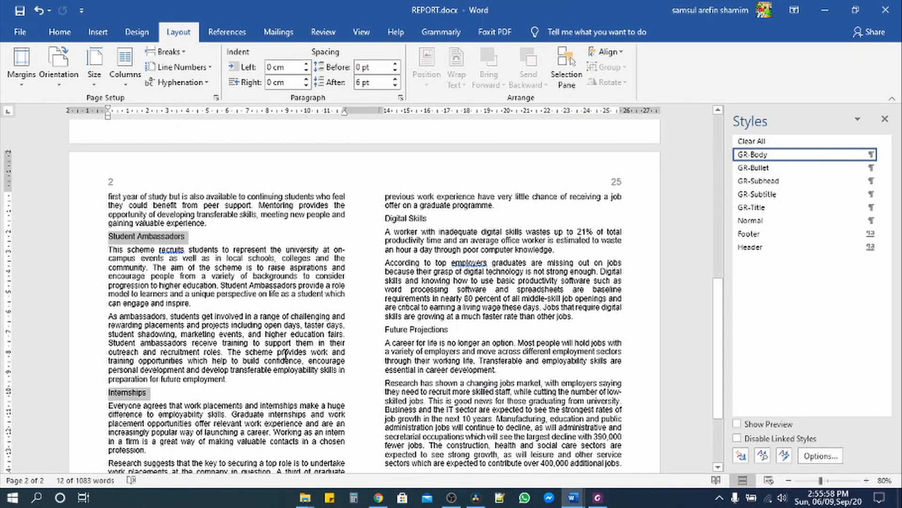
pyautogui.keyDown('ctrl'); pyautogui.click(367, 224); pyautogui.keyUp('ctrl')
pyautogui.keyDown('ctrl'); pyautogui.click(372, 335); pyautogui.keyUp('ctrl')
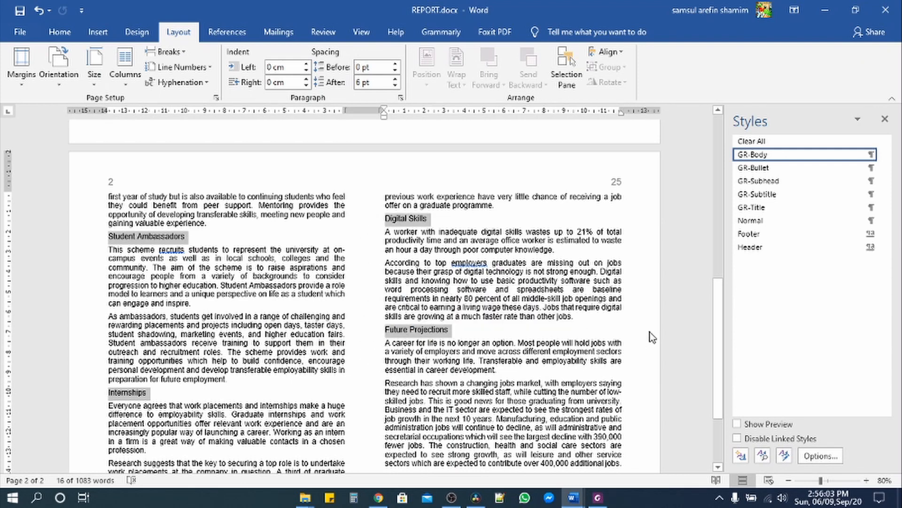
pyautogui.scroll(4, 651, 331)
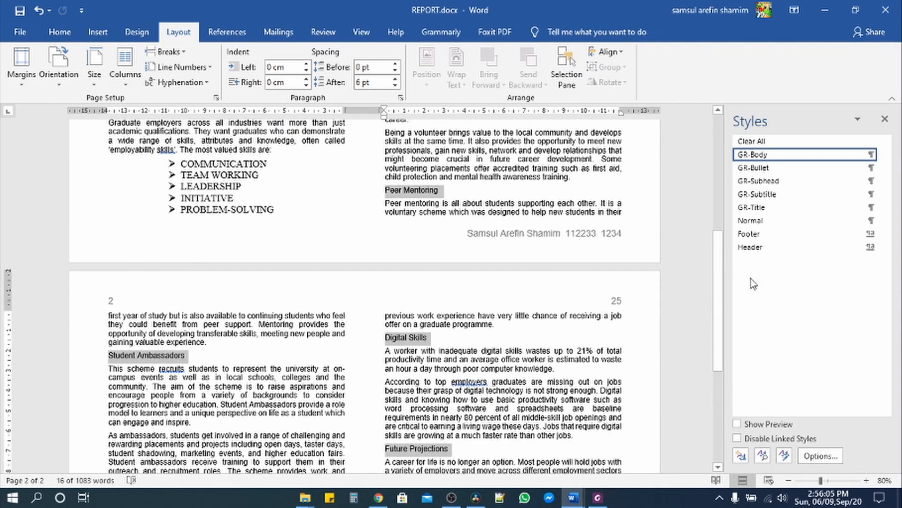
pyautogui.click(761, 180)
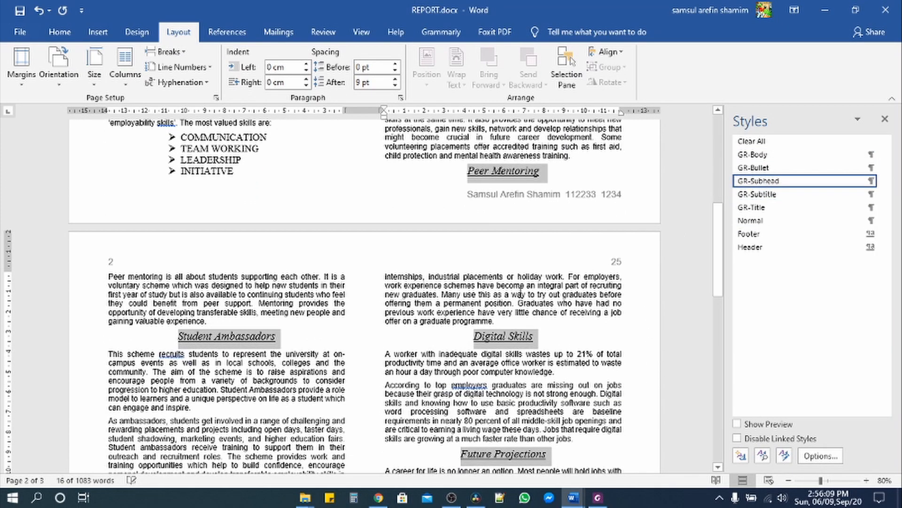
# - Highlight question 10 in yellow and select question 11's text about the J218SKILLS.csv chart
pyautogui.click(598, 497)
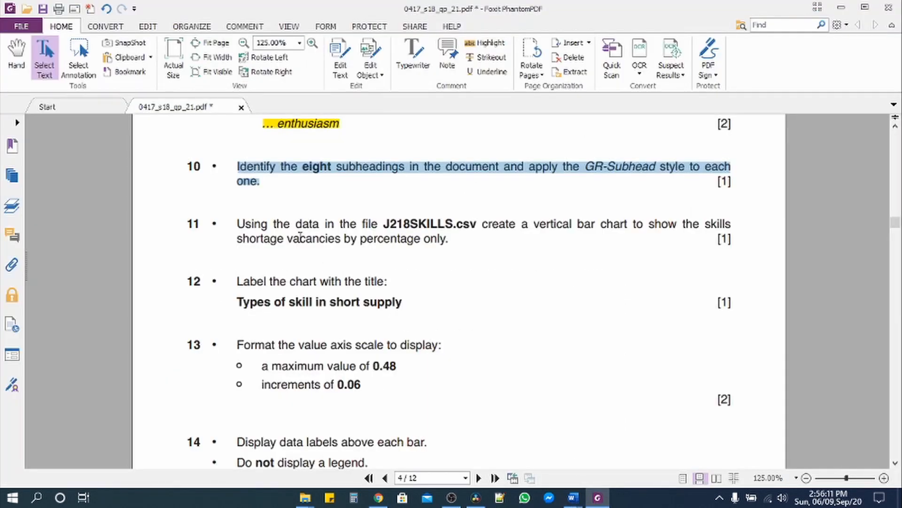
pyautogui.click(489, 43)
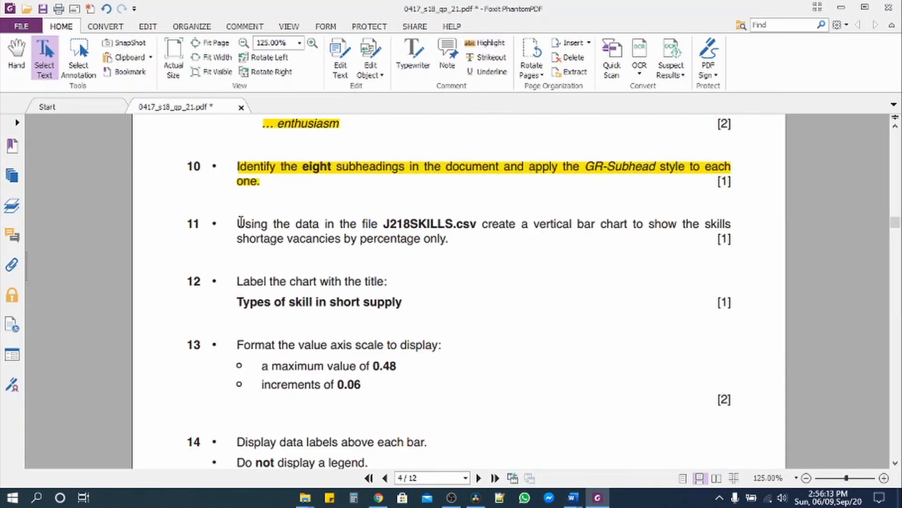
pyautogui.moveTo(238, 223); pyautogui.dragTo(338, 240)
pyautogui.moveTo(357, 240); pyautogui.dragTo(461, 241)
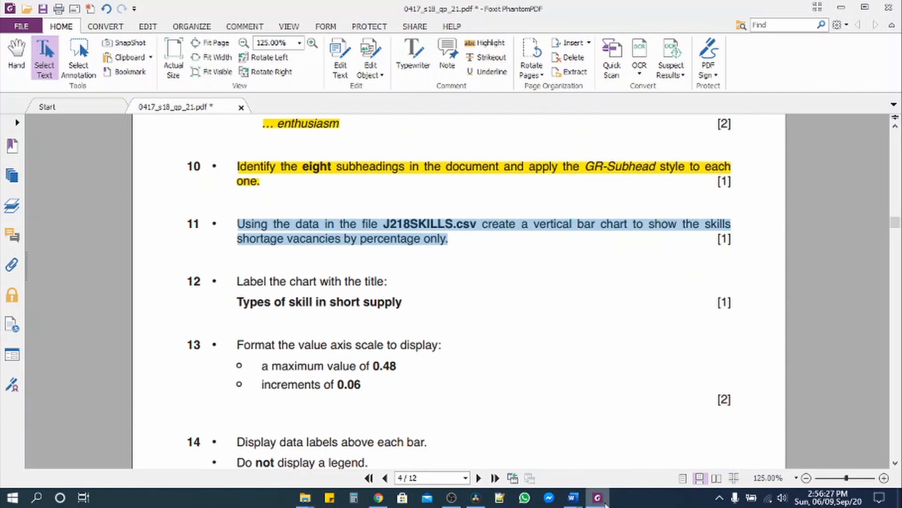
pyautogui.moveTo(605, 503)
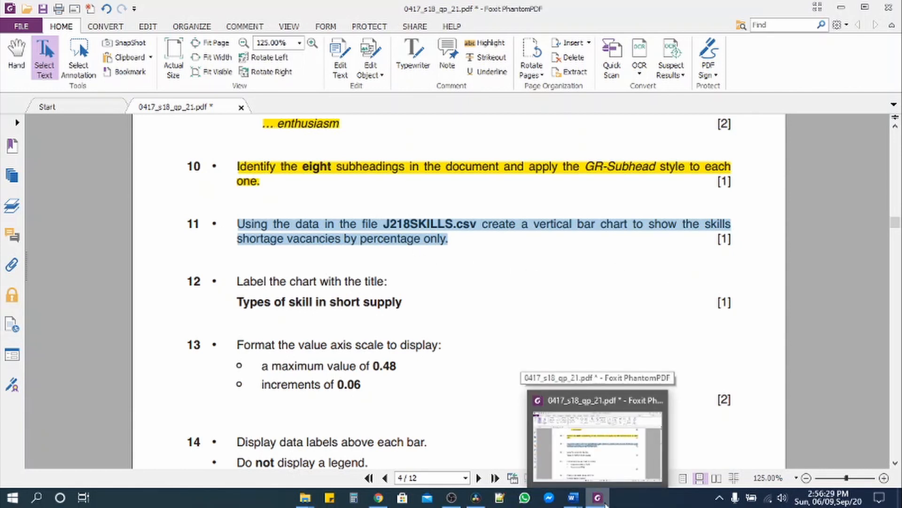
pyautogui.click(575, 499)
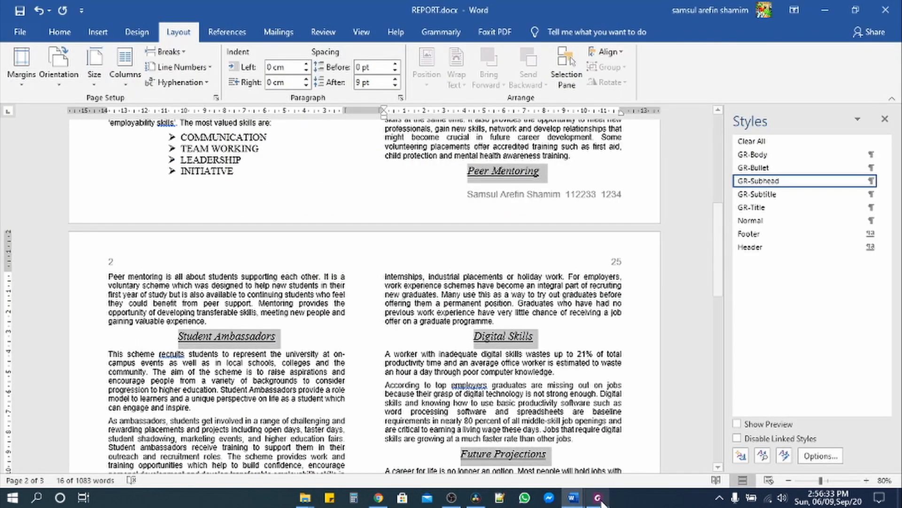
# - Open J218SKILLS.csv from the Source Files 2018 folder in Excel
pyautogui.moveTo(308, 499)
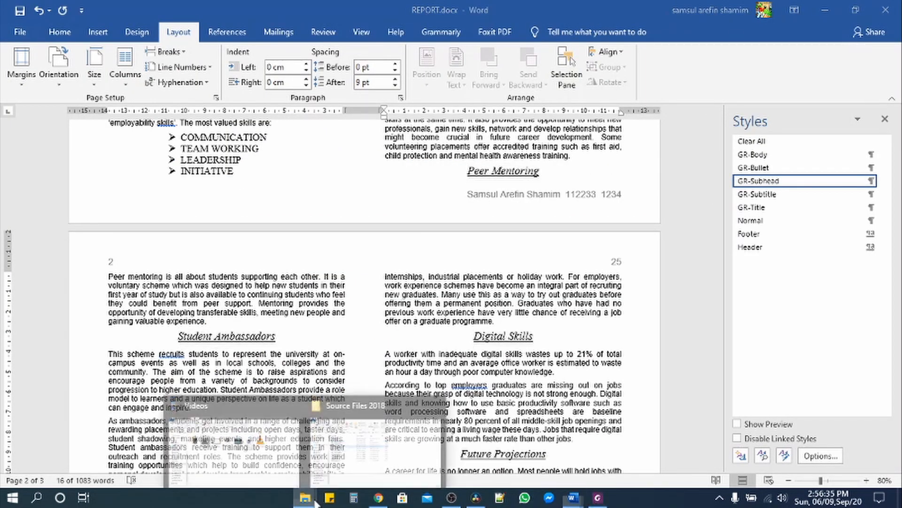
pyautogui.click(356, 470)
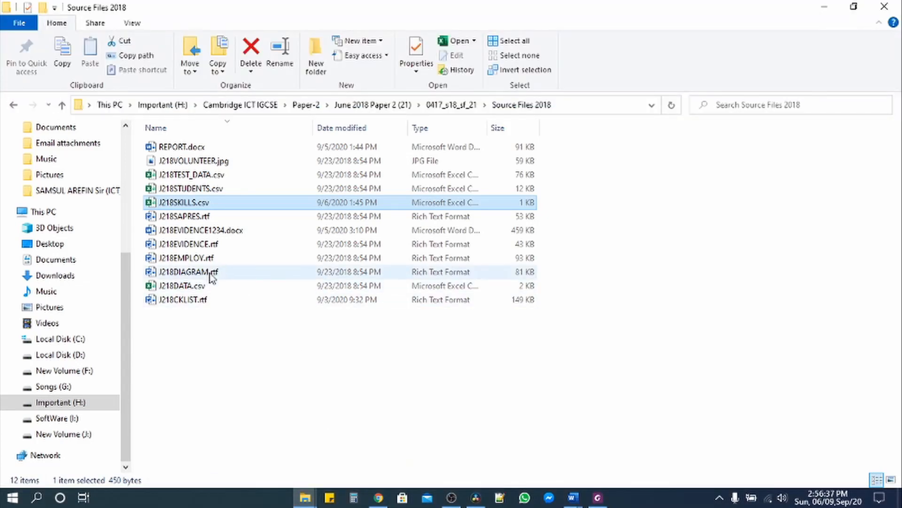
pyautogui.doubleClick(185, 203)
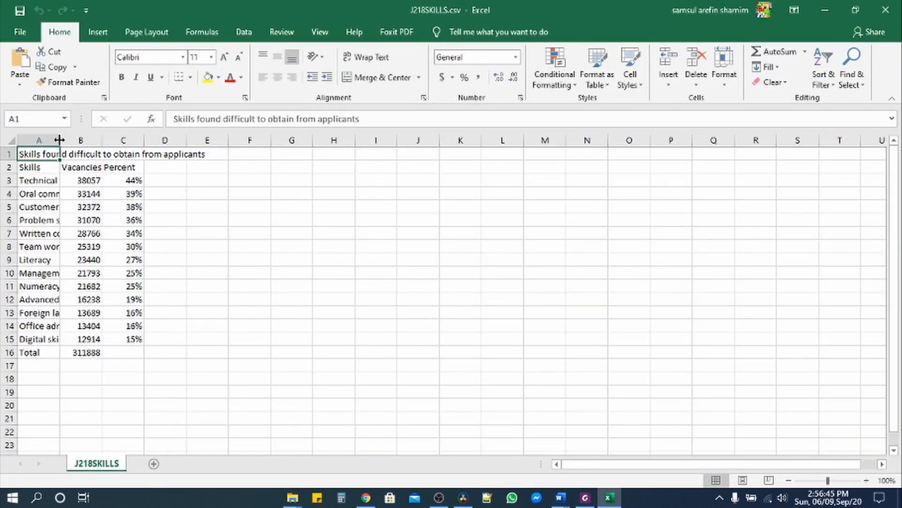
# - Insert a clustered column chart of skill names A3:A15 against percentages C3:C15
pyautogui.doubleClick(59, 141)
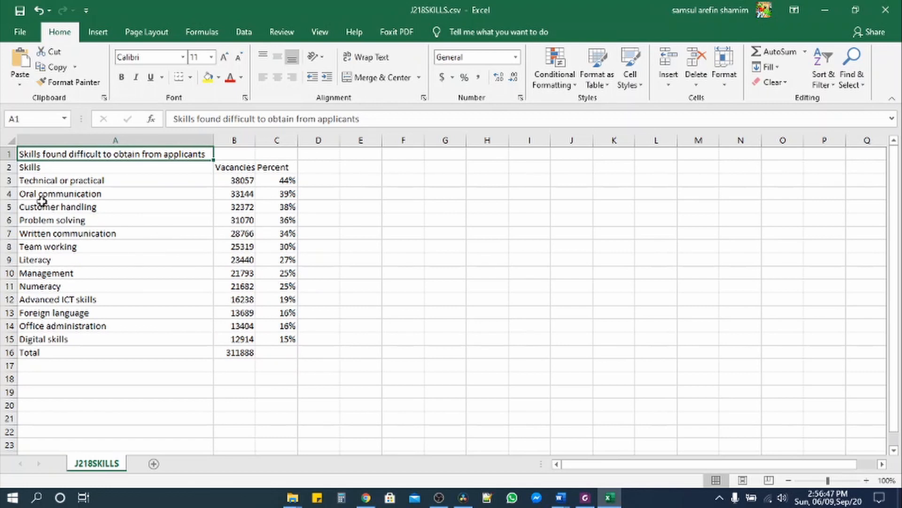
pyautogui.moveTo(33, 181); pyautogui.dragTo(55, 338)
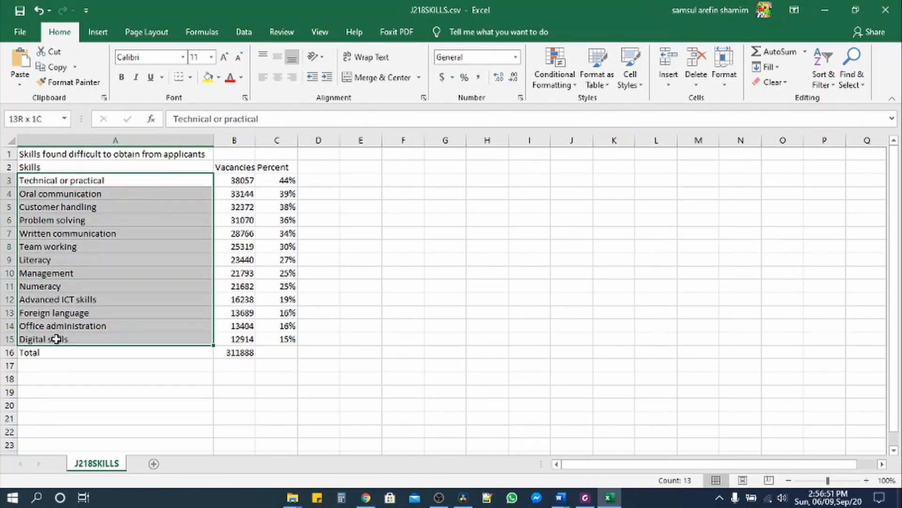
pyautogui.moveTo(55, 338); pyautogui.dragTo(57, 339)
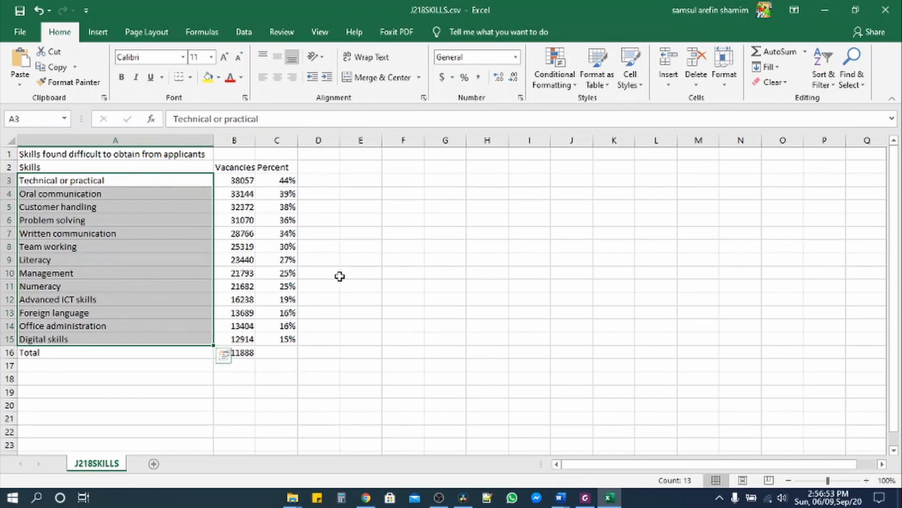
pyautogui.moveTo(285, 179); pyautogui.dragTo(288, 339)
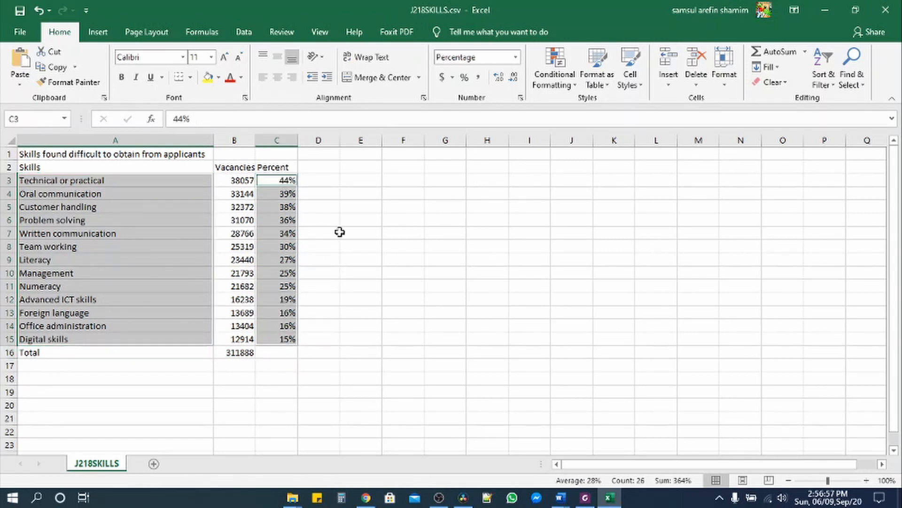
pyautogui.click(97, 33)
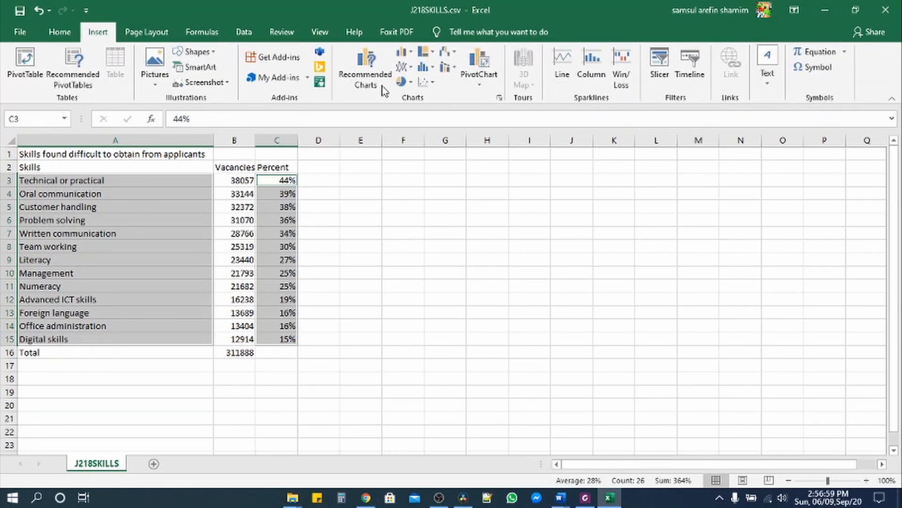
pyautogui.click(408, 59)
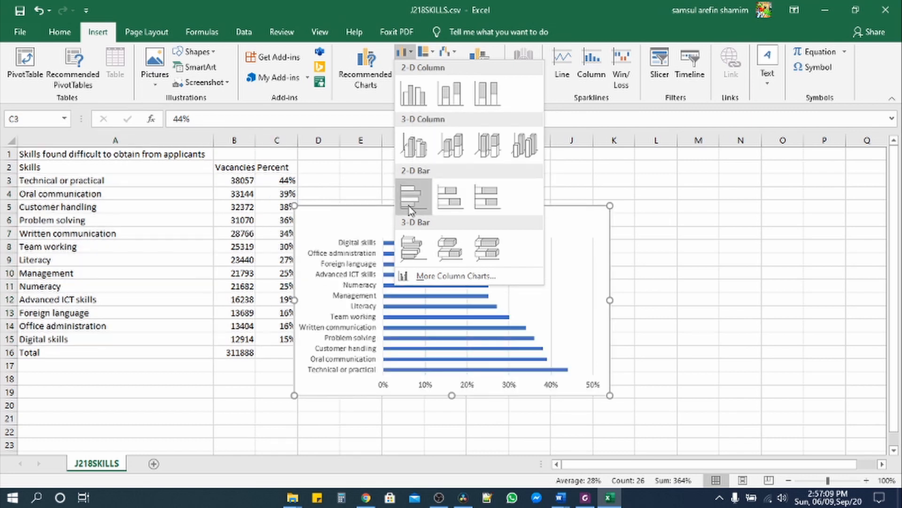
pyautogui.click(419, 96)
# - Move the chart beside the data near column F and apply Quick Layout 9
pyautogui.moveTo(496, 218); pyautogui.dragTo(526, 186)
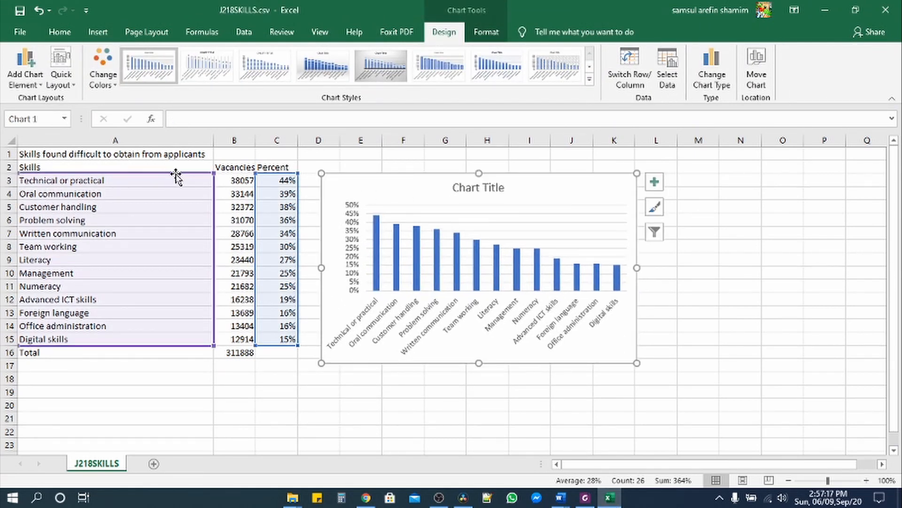
pyautogui.click(62, 84)
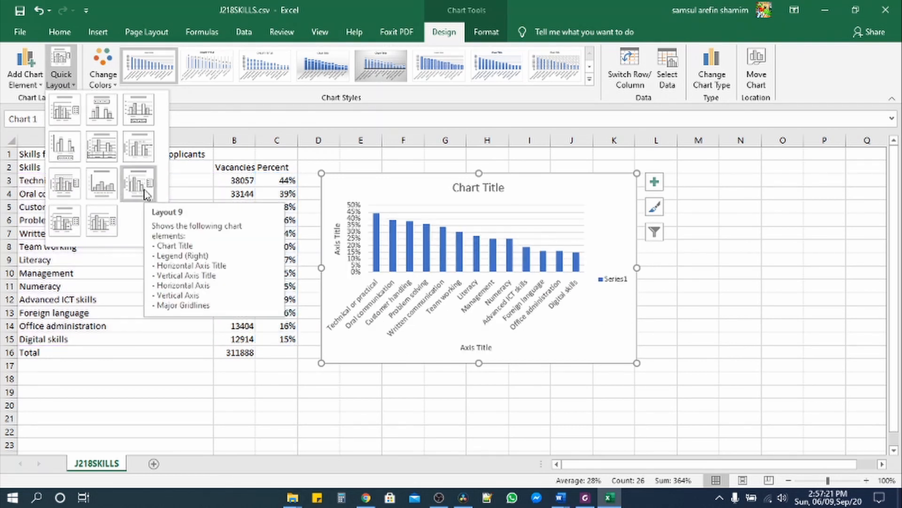
pyautogui.click(144, 190)
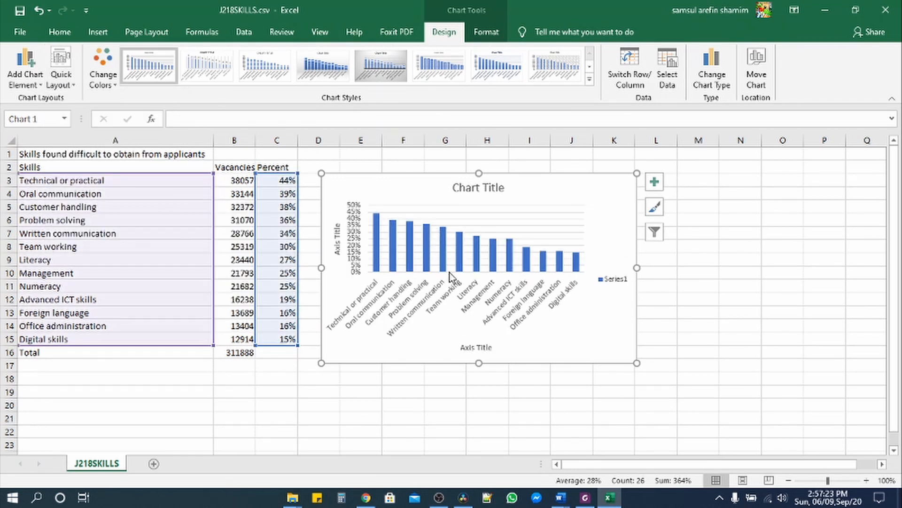
pyautogui.click(585, 497)
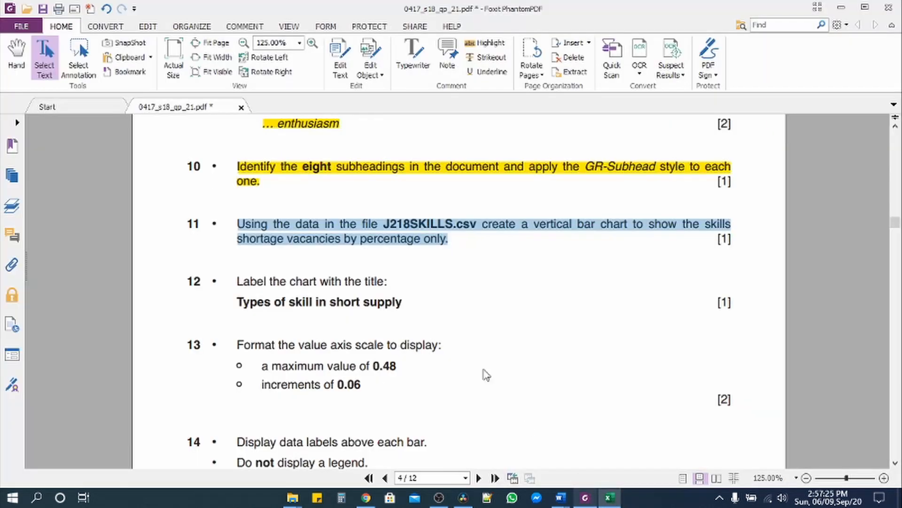
# - Highlight task 11 in yellow and copy the required chart title text
pyautogui.click(485, 43)
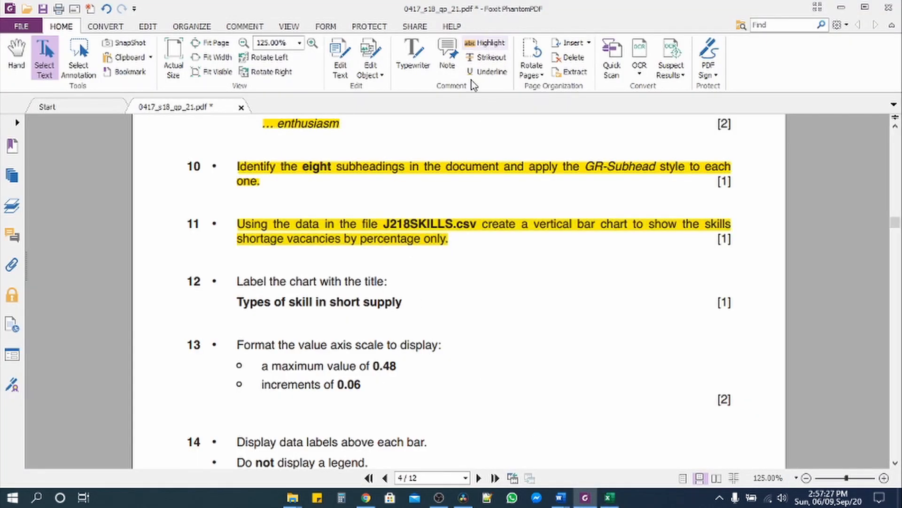
pyautogui.moveTo(239, 306); pyautogui.dragTo(411, 304)
pyautogui.hotkey('ctrl', 'c')
pyautogui.rightClick(361, 307)
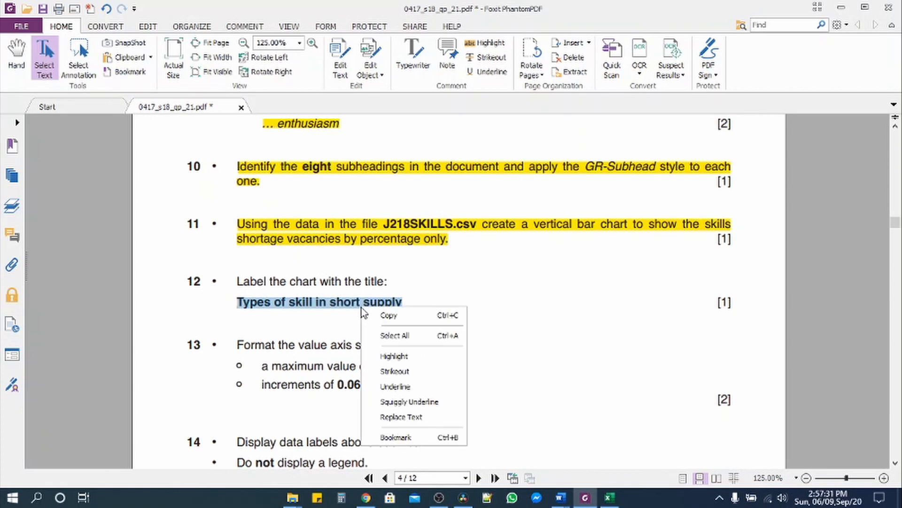
pyautogui.click(388, 314)
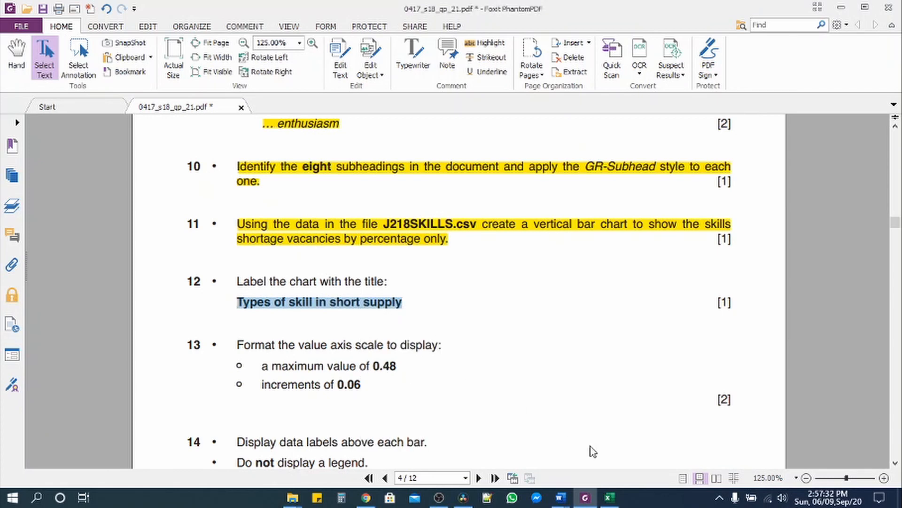
# - Replace the chart's placeholder title with 'Types of skill in short supply'
pyautogui.click(609, 497)
pyautogui.click(490, 189)
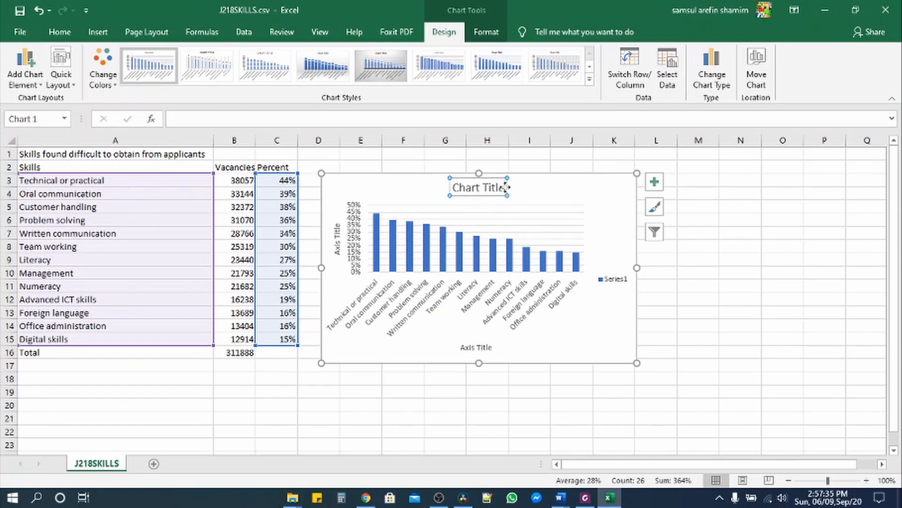
pyautogui.moveTo(504, 187); pyautogui.dragTo(456, 186)
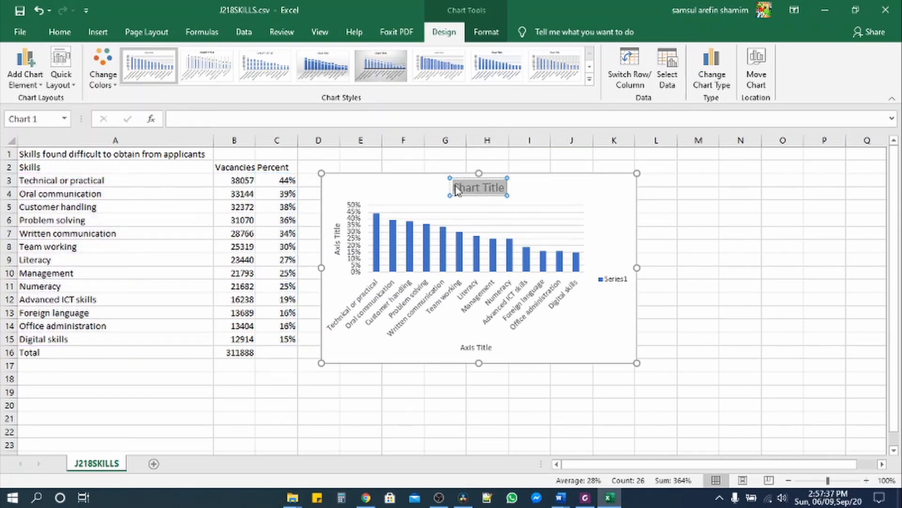
pyautogui.hotkey('ctrl', 'v')
pyautogui.press('BackSpace')
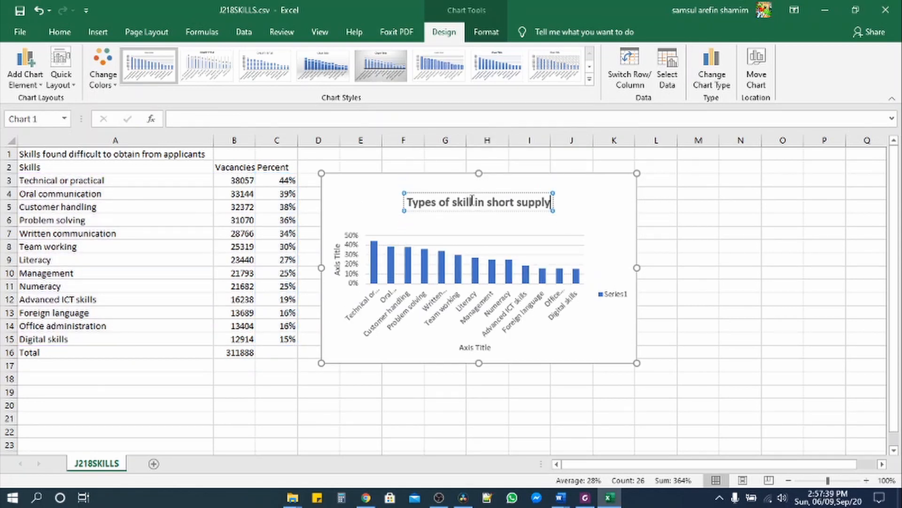
# - Select task 12 on the task sheet and highlight it in yellow as done
pyautogui.click(586, 497)
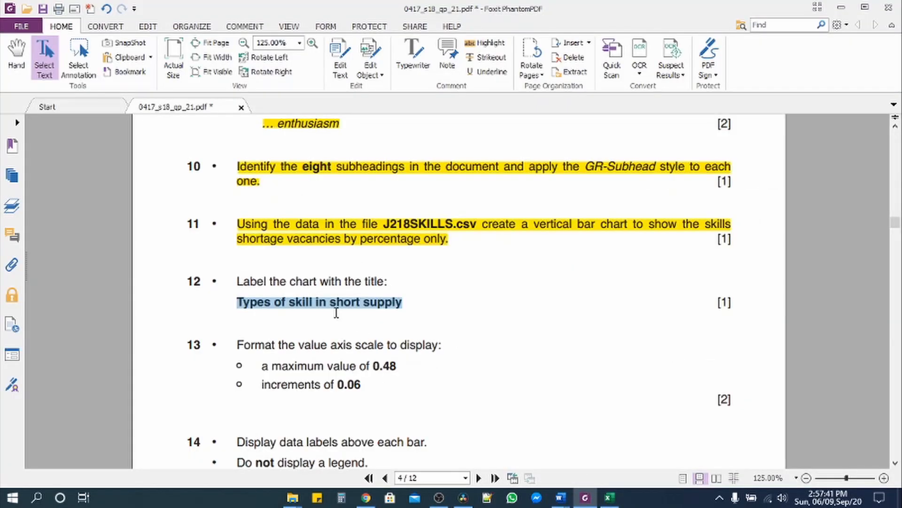
pyautogui.moveTo(238, 279); pyautogui.dragTo(407, 306)
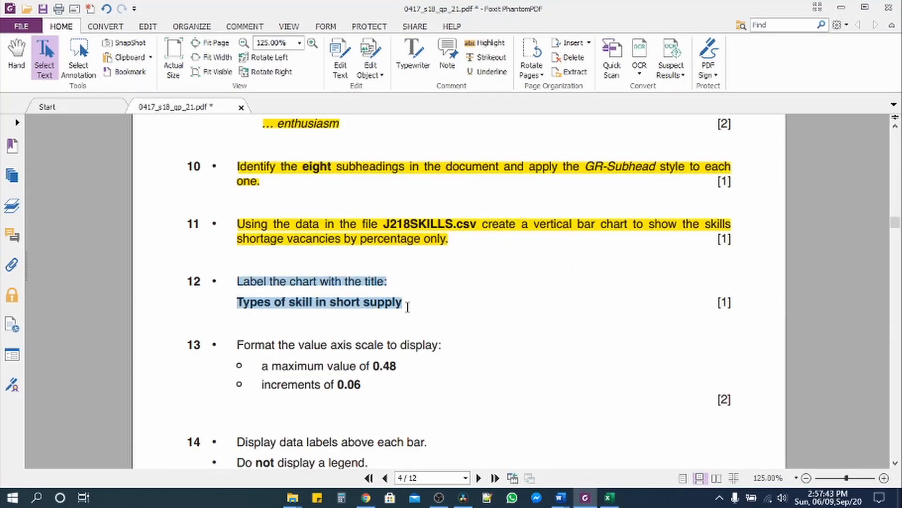
pyautogui.click(485, 43)
# - Review task 13's axis values, maximum 0.48 and increment 0.06
pyautogui.scroll(-3, 264, 288)
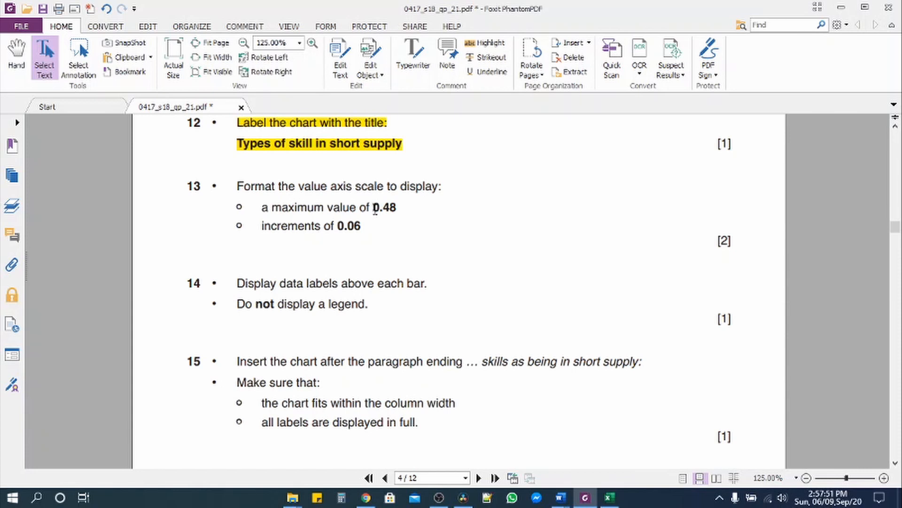
pyautogui.moveTo(374, 209); pyautogui.dragTo(397, 209)
pyautogui.moveTo(338, 227); pyautogui.dragTo(371, 228)
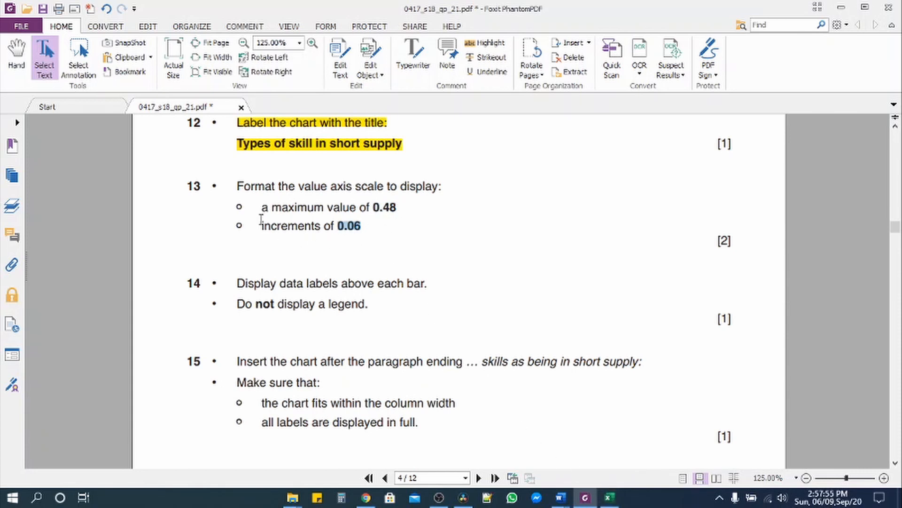
pyautogui.moveTo(239, 188); pyautogui.dragTo(362, 227)
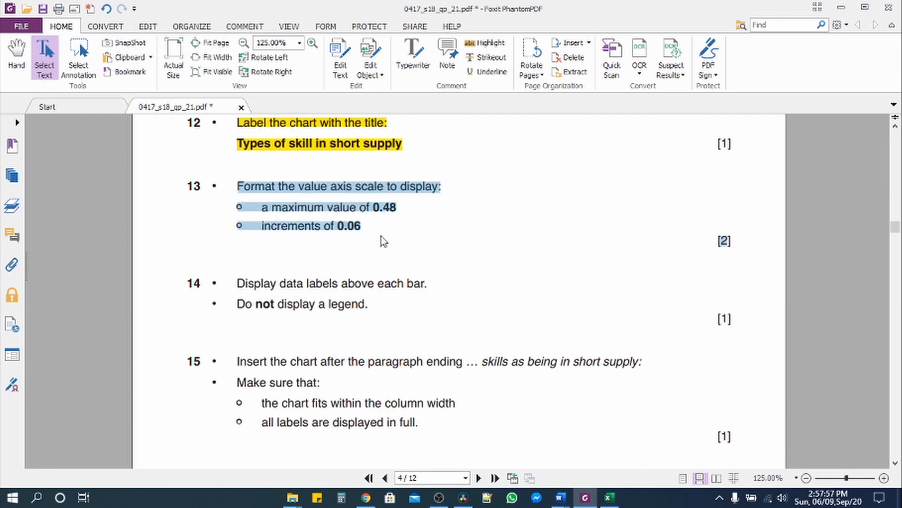
pyautogui.click(610, 497)
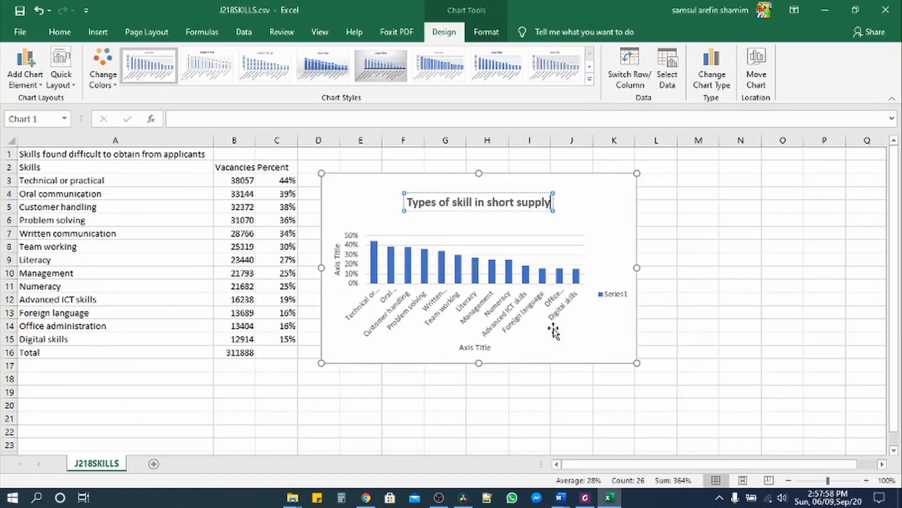
# - Set the value axis maximum to 0.48 and the major unit to 0.06
pyautogui.click(352, 277)
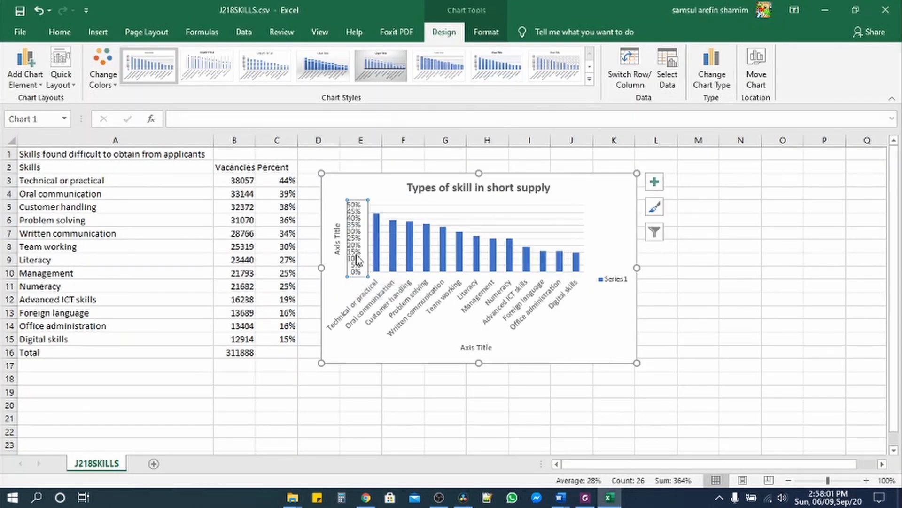
pyautogui.rightClick(357, 259)
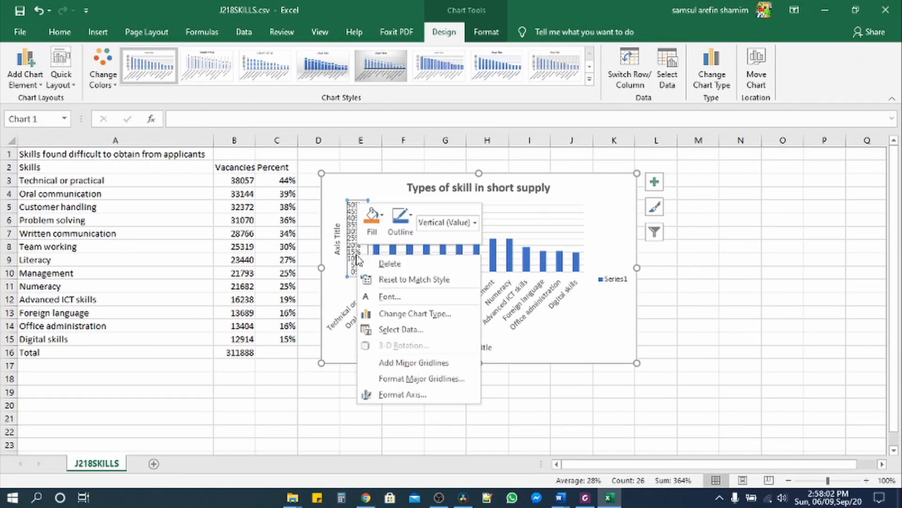
pyautogui.click(435, 398)
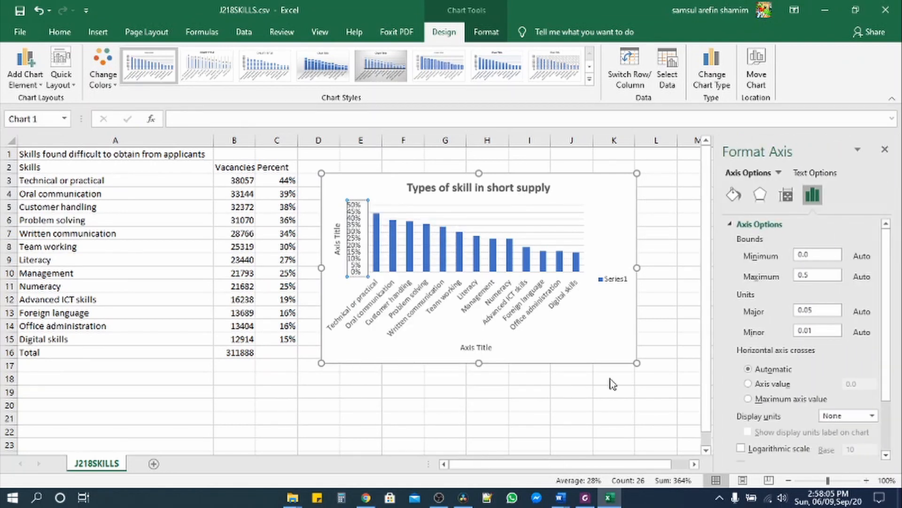
pyautogui.click(812, 277)
pyautogui.press('BackSpace')
pyautogui.write('4')
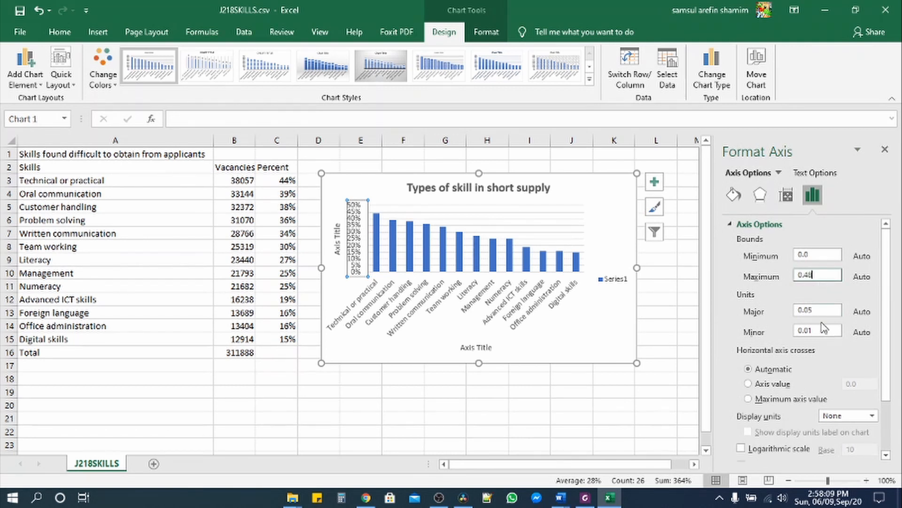
pyautogui.write('8')
pyautogui.click(819, 311)
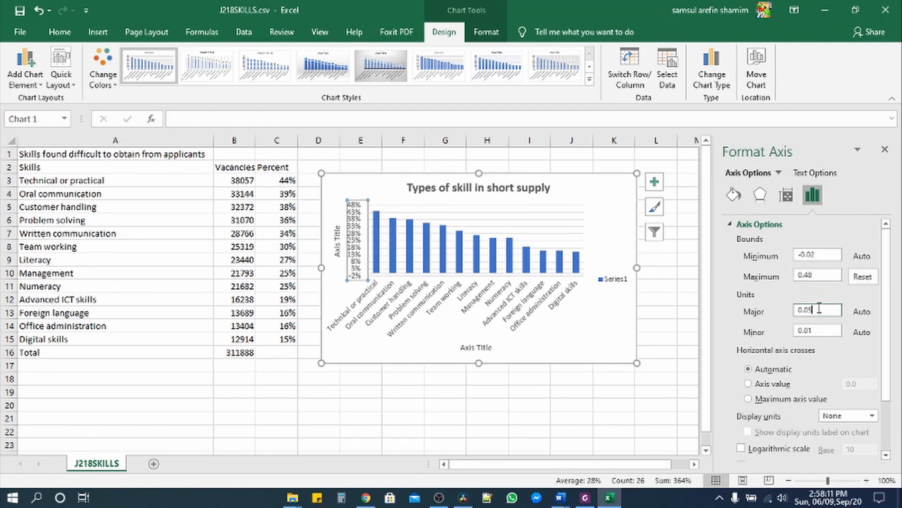
pyautogui.press('BackSpace')
pyautogui.click(885, 149)
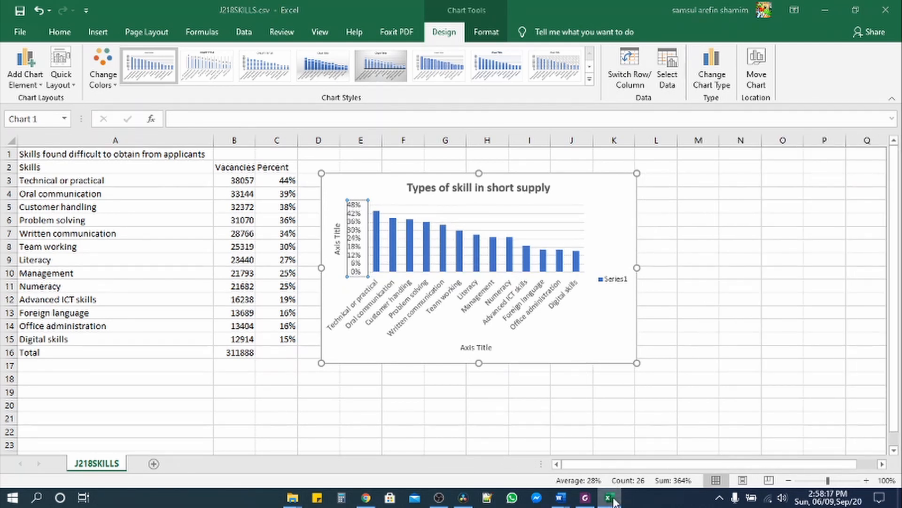
# - Highlight task 13 in yellow as done and select task 14's instructions
pyautogui.click(617, 494)
pyautogui.click(485, 43)
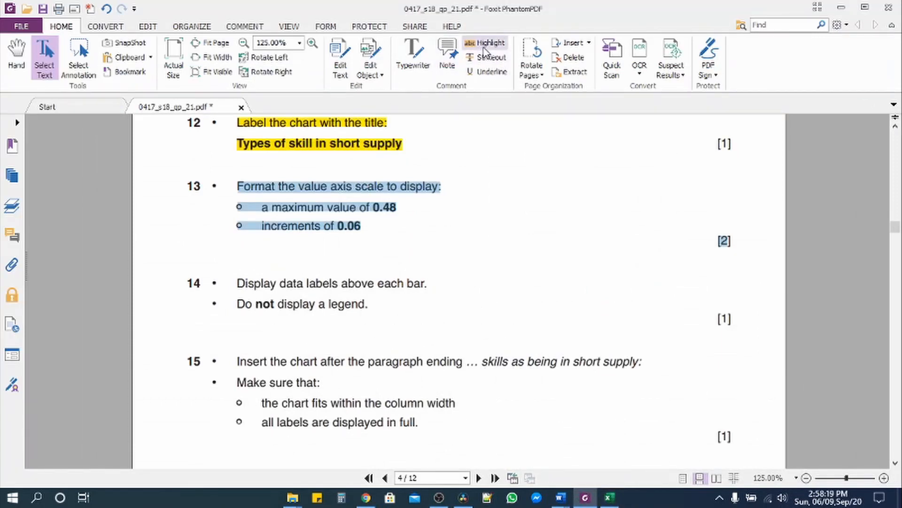
pyautogui.moveTo(235, 283); pyautogui.dragTo(430, 305)
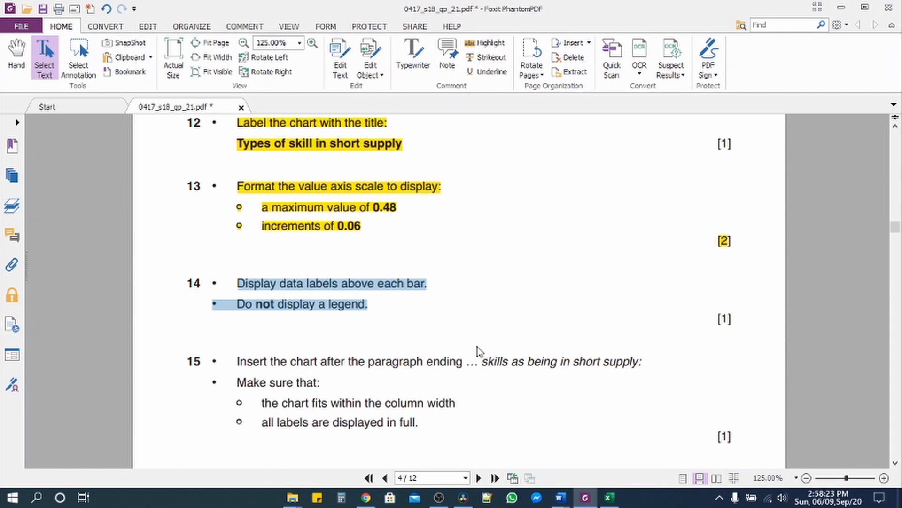
pyautogui.click(609, 497)
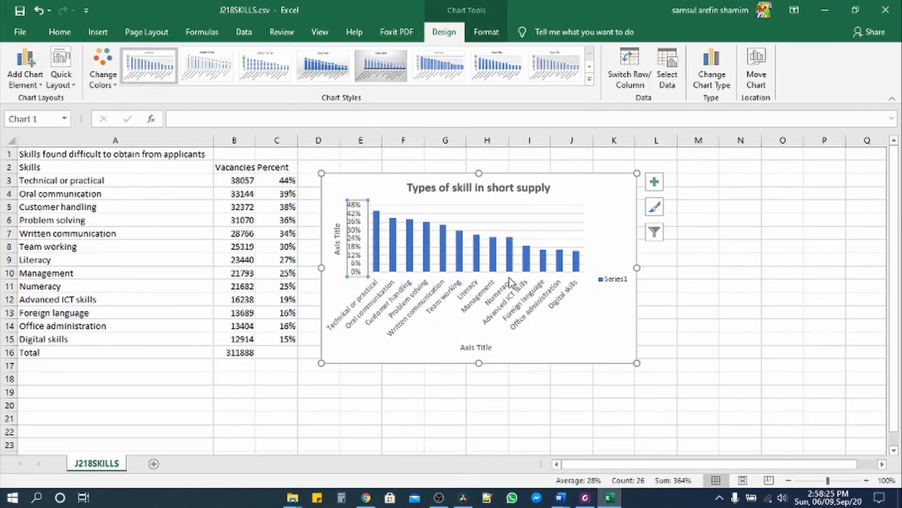
# - Add percentage data labels above each bar of the chart
pyautogui.moveTo(478, 258)
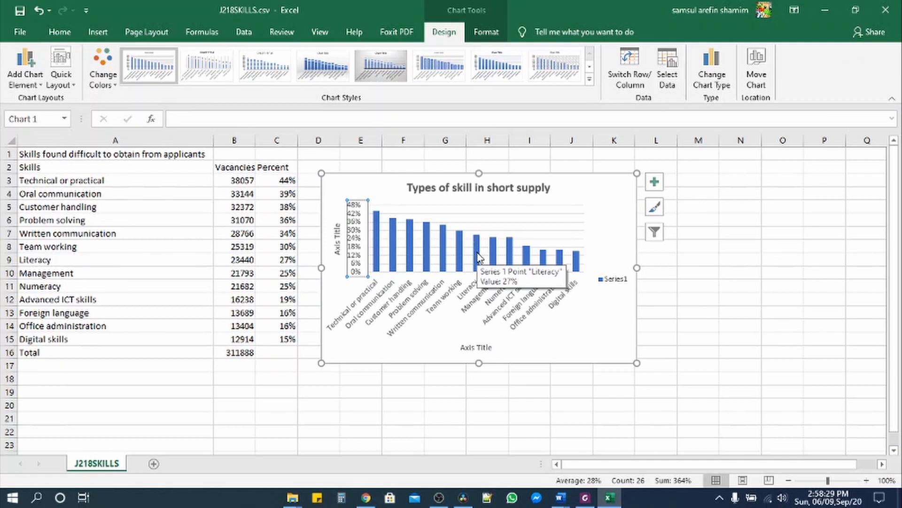
pyautogui.click(478, 257)
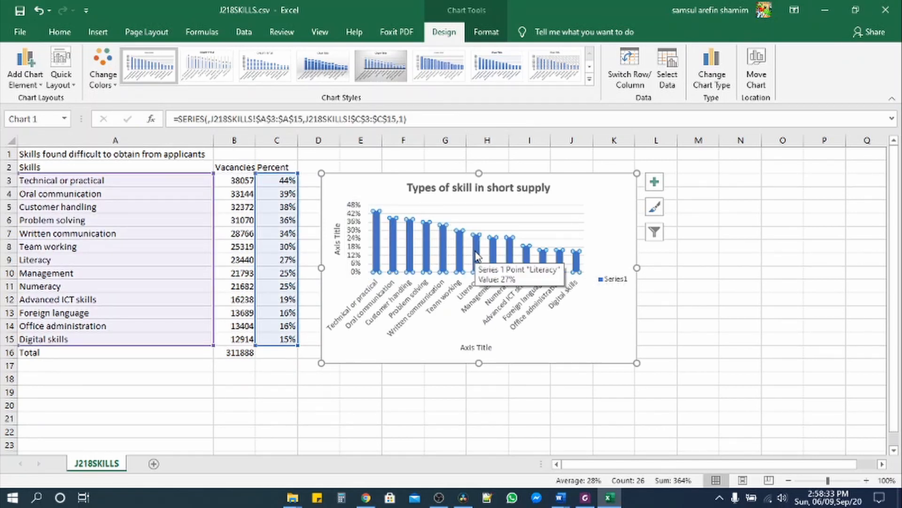
pyautogui.rightClick(425, 243)
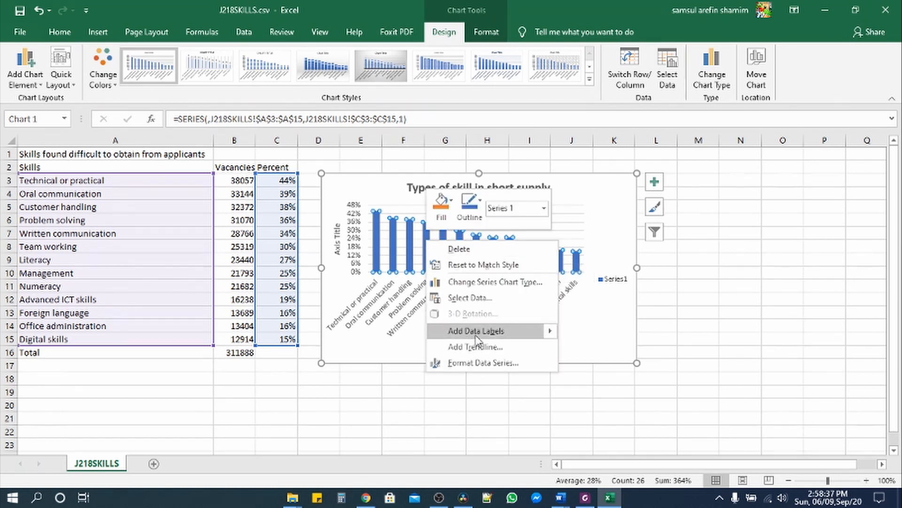
pyautogui.moveTo(541, 335)
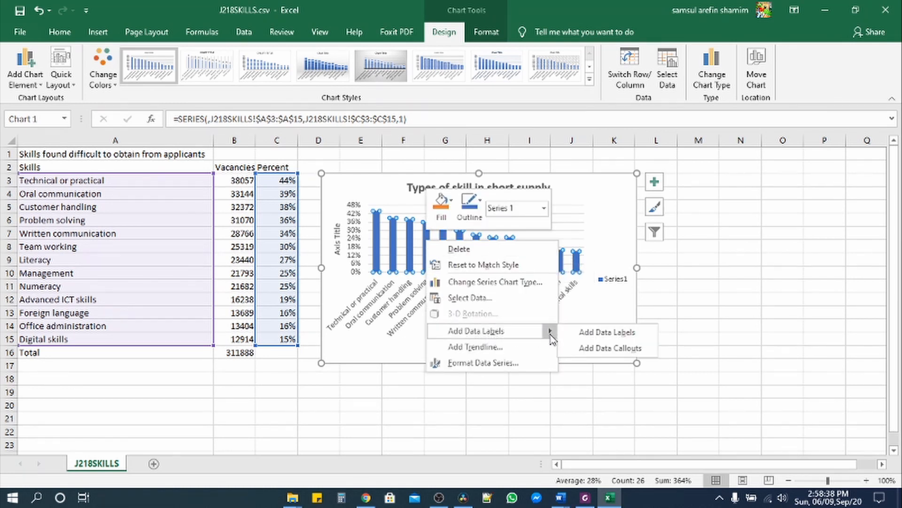
pyautogui.click(607, 334)
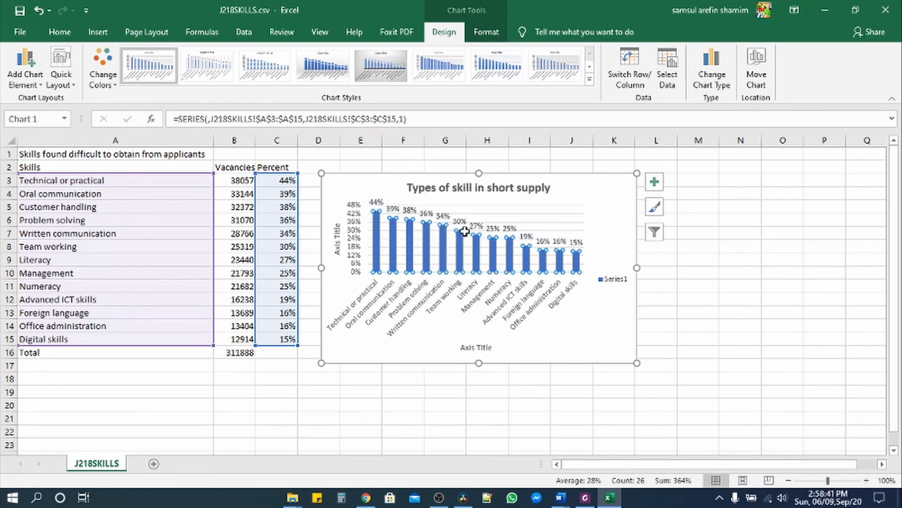
# - Delete the Series1 legend and the horizontal axis title from the chart
pyautogui.click(605, 261)
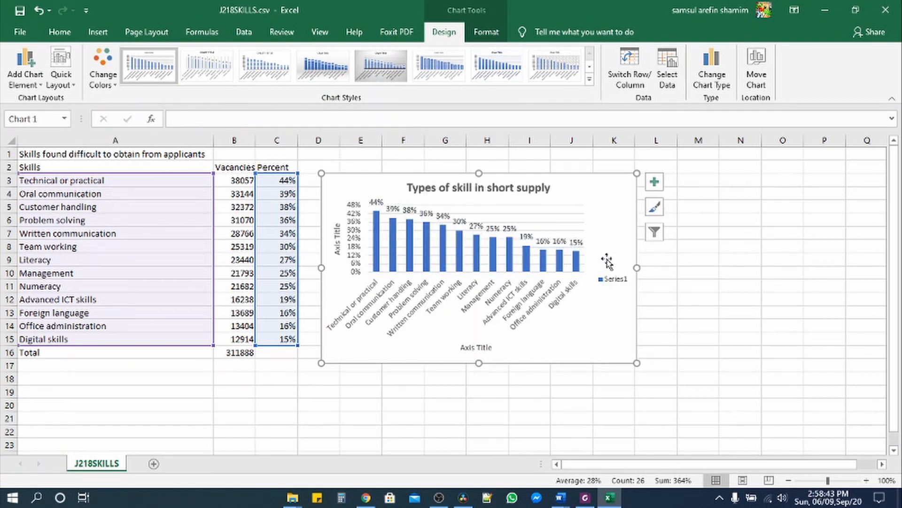
pyautogui.click(611, 284)
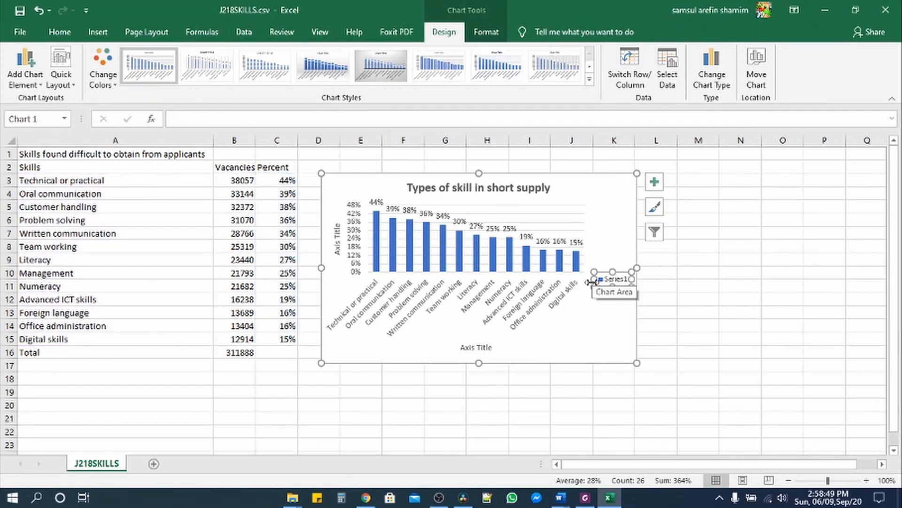
pyautogui.press('Delete')
pyautogui.click(504, 348)
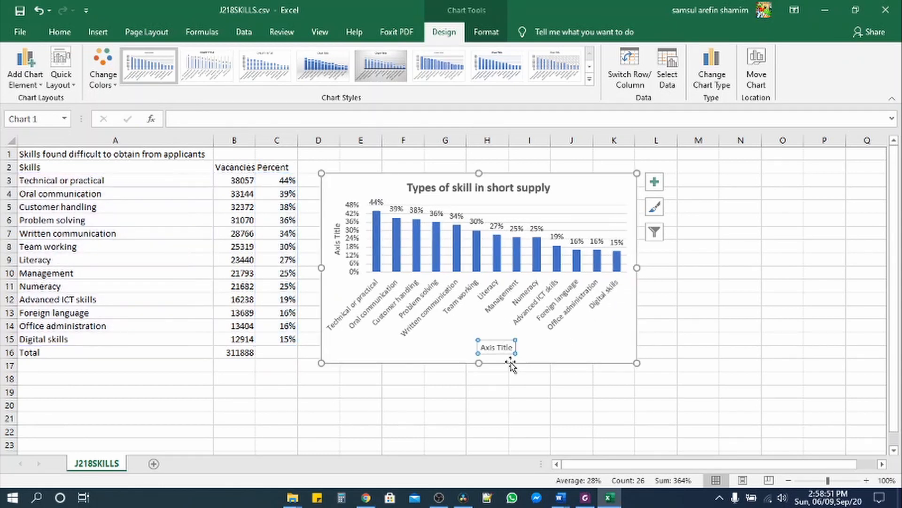
pyautogui.press('Delete')
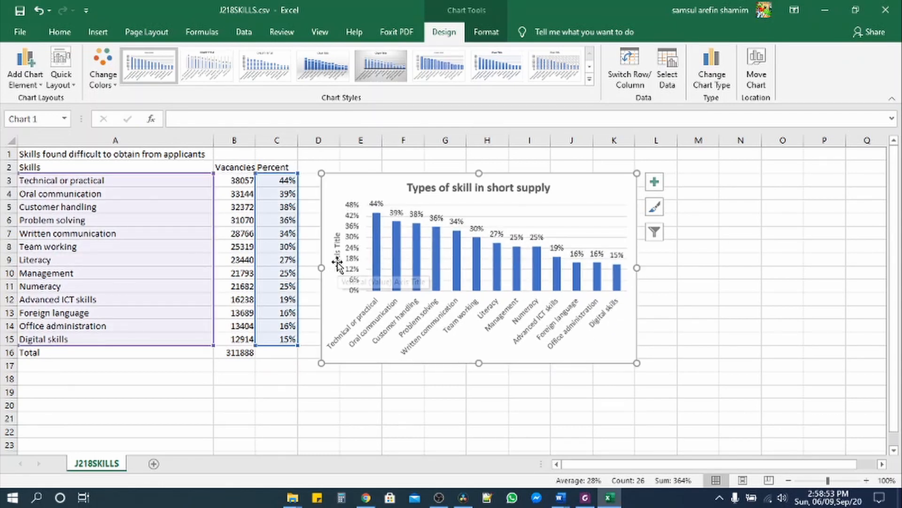
pyautogui.click(337, 260)
pyautogui.click(424, 367)
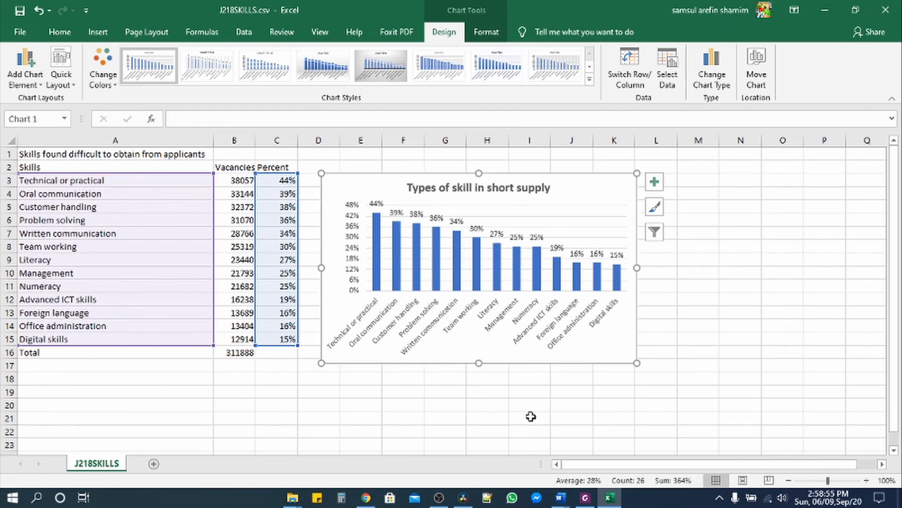
pyautogui.click(584, 498)
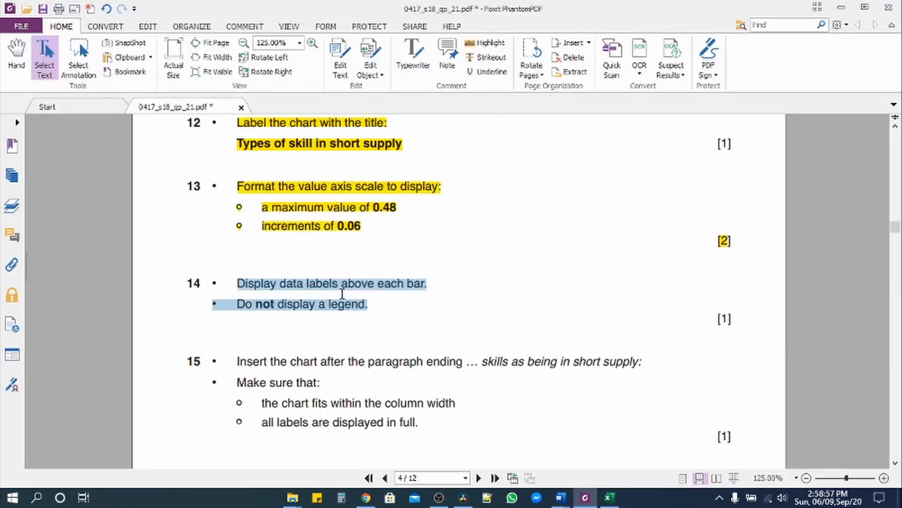
# - Highlight question 14 as done, copy 'skills as being in short supply:' from question 15, and return to REPORT.docx
pyautogui.click(485, 43)
pyautogui.scroll(-3, 342, 348)
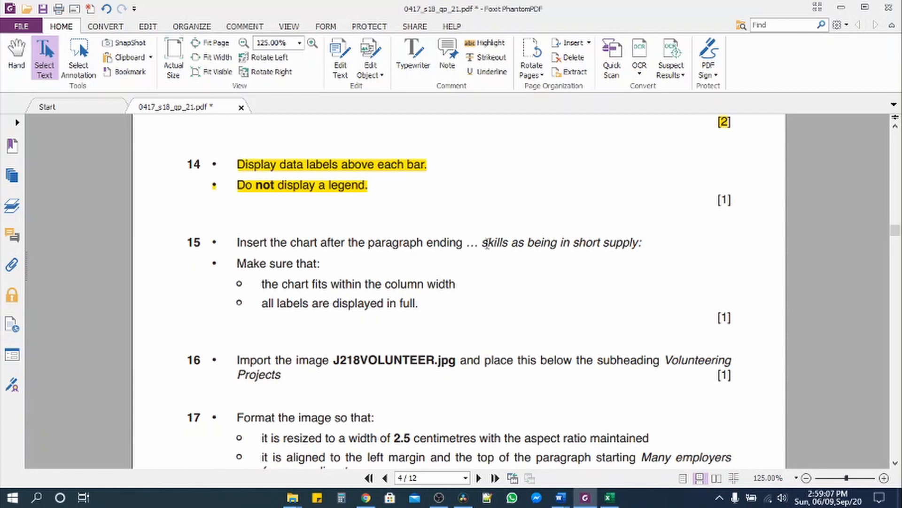
pyautogui.moveTo(486, 243); pyautogui.dragTo(656, 243)
pyautogui.rightClick(596, 245)
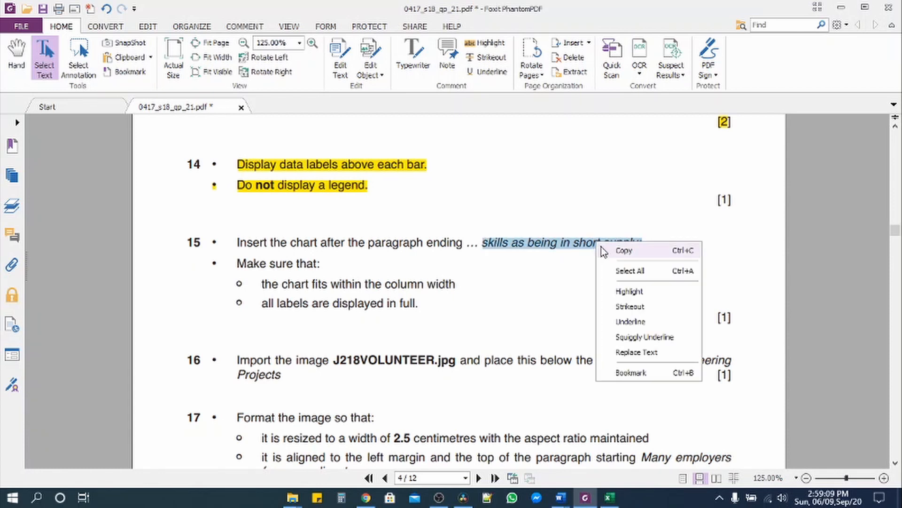
pyautogui.click(622, 251)
pyautogui.moveTo(564, 500)
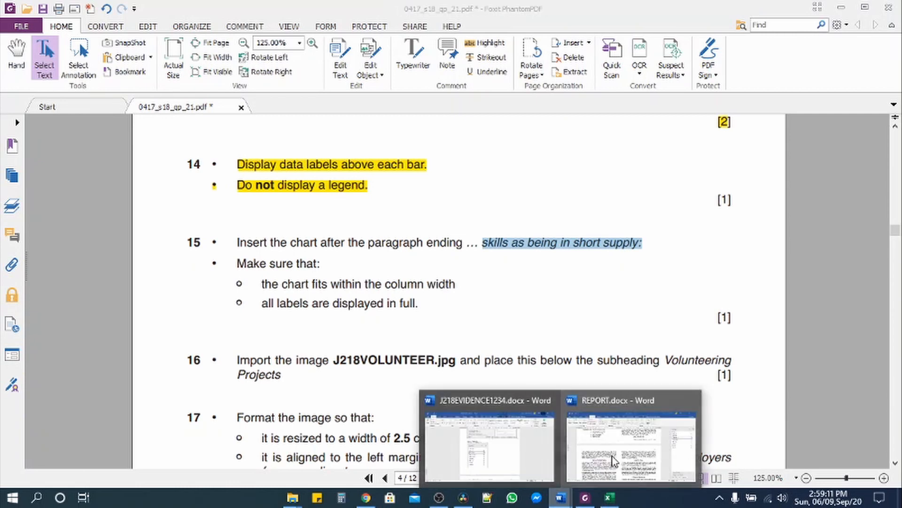
pyautogui.click(634, 437)
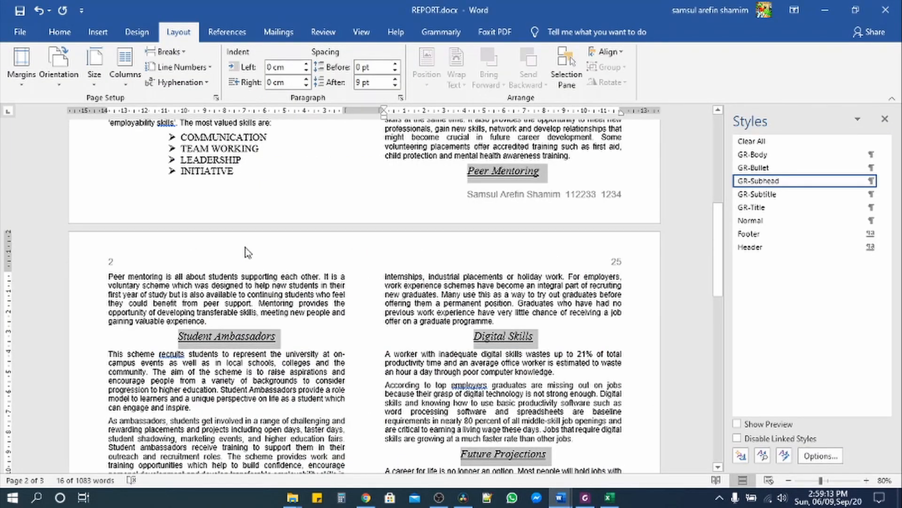
# - Find 'skills as being in short supply:' with Ctrl+F and add a blank paragraph after that sentence
pyautogui.hotkey('ctrl', 'f')
pyautogui.press('BackSpace')
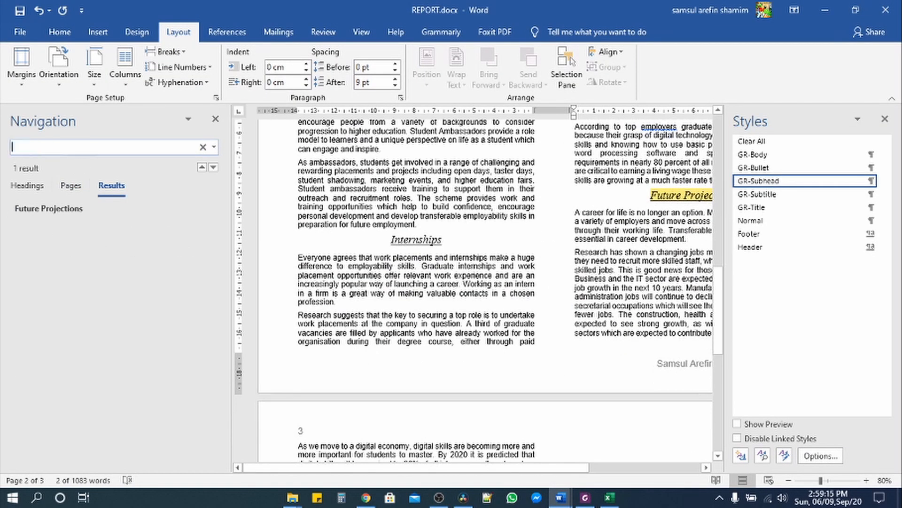
pyautogui.hotkey('ctrl', 'v')
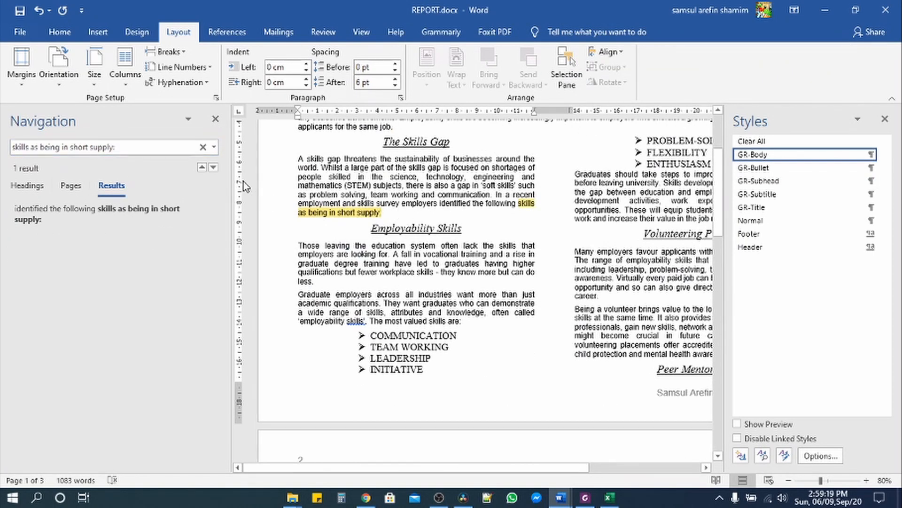
pyautogui.click(216, 119)
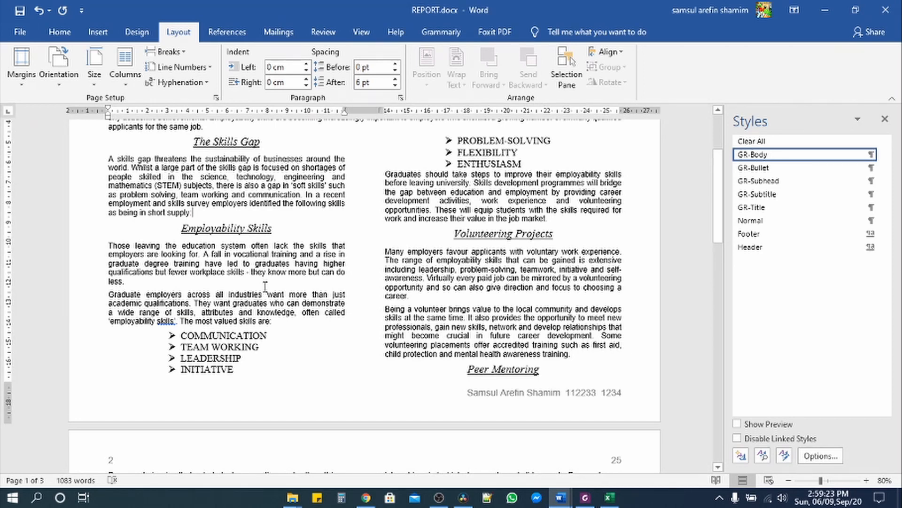
pyautogui.press('Return')
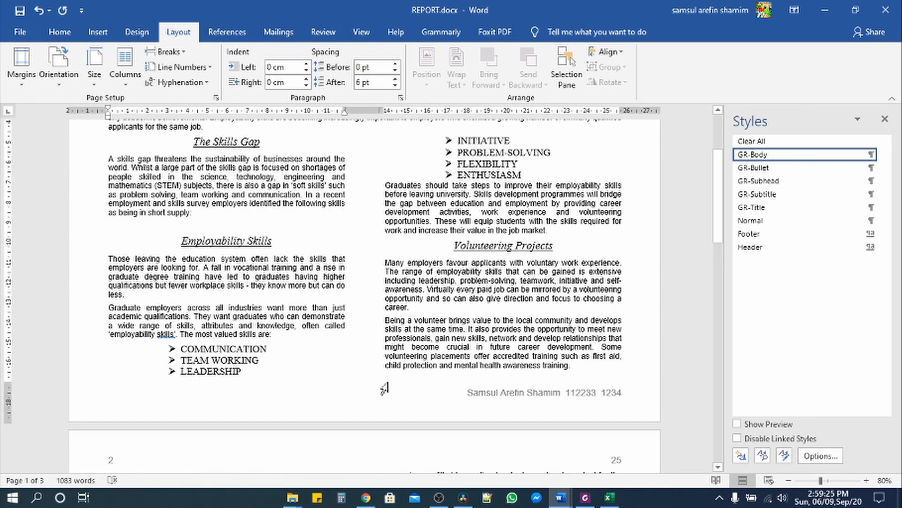
pyautogui.click(609, 498)
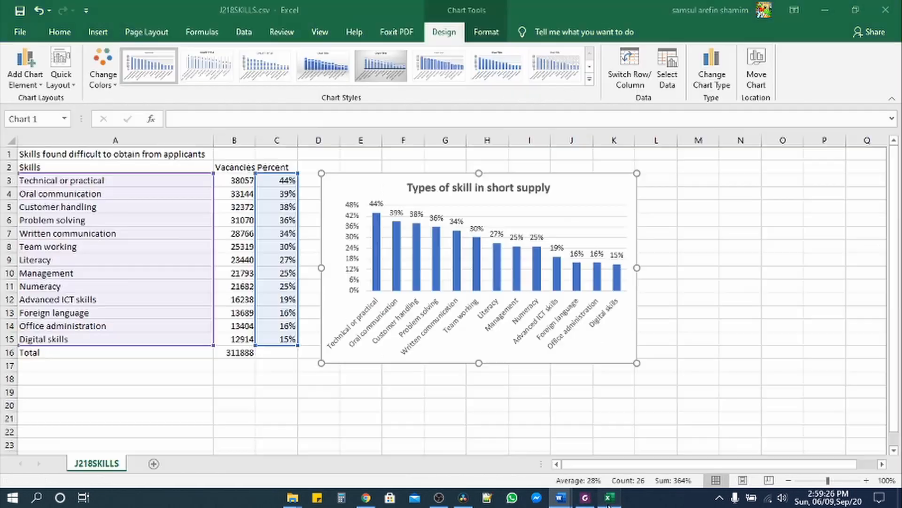
# - Copy the Excel skills chart and paste it into the blank paragraph, keeping source formatting
pyautogui.rightClick(601, 186)
pyautogui.click(630, 212)
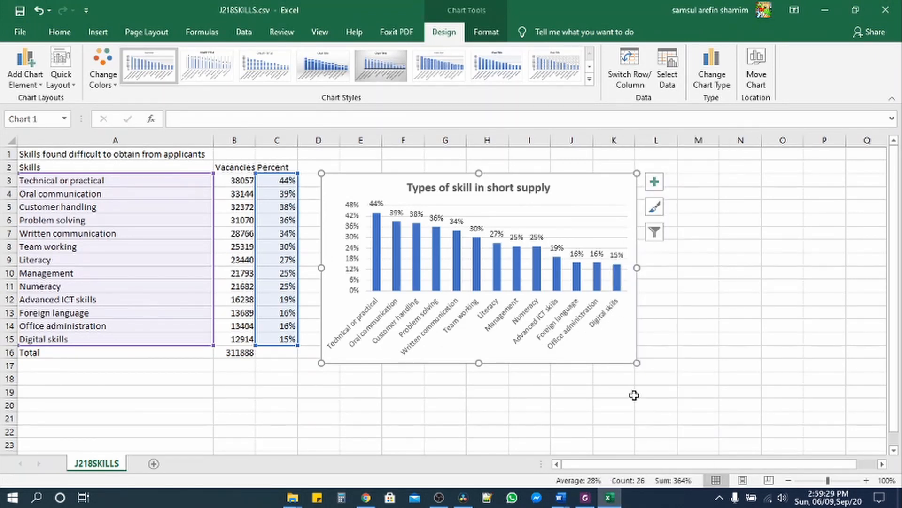
pyautogui.hotkey('alt', 'Tab')
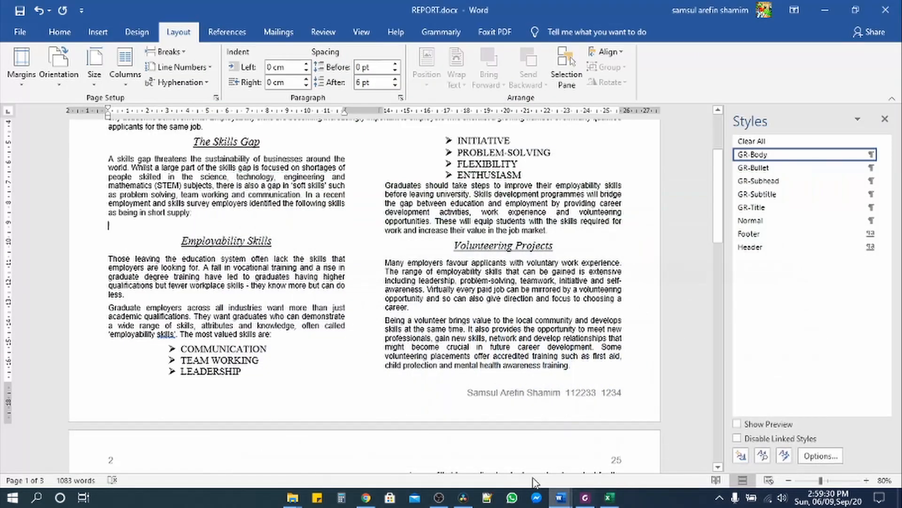
pyautogui.rightClick(125, 227)
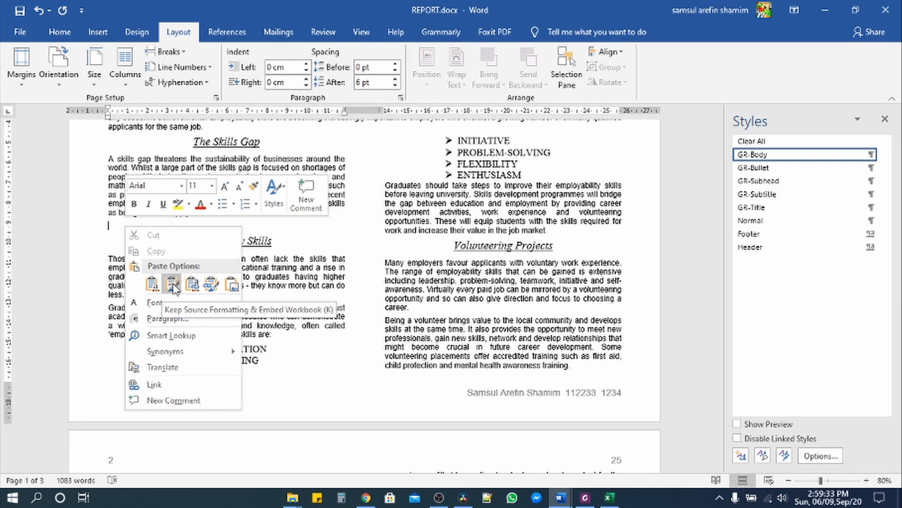
pyautogui.click(173, 285)
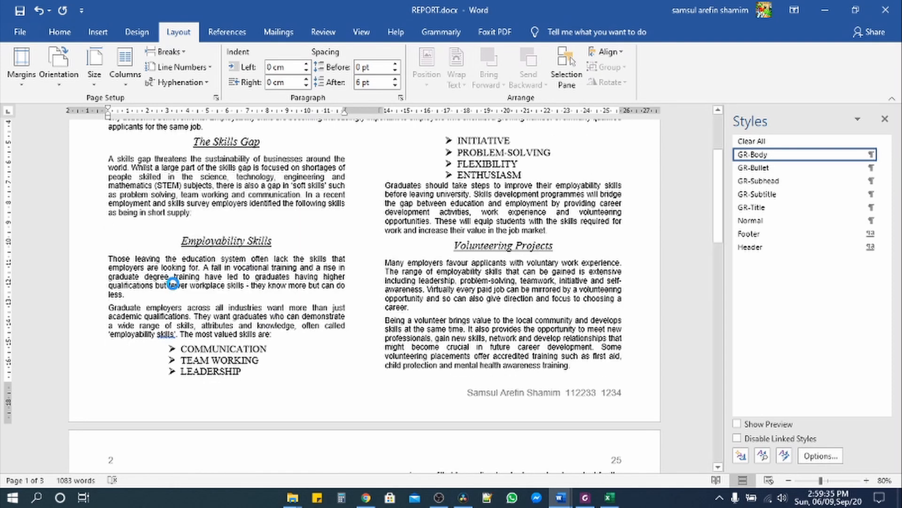
# - Drag the chart's bottom edge down so all its labels show
pyautogui.click(227, 347)
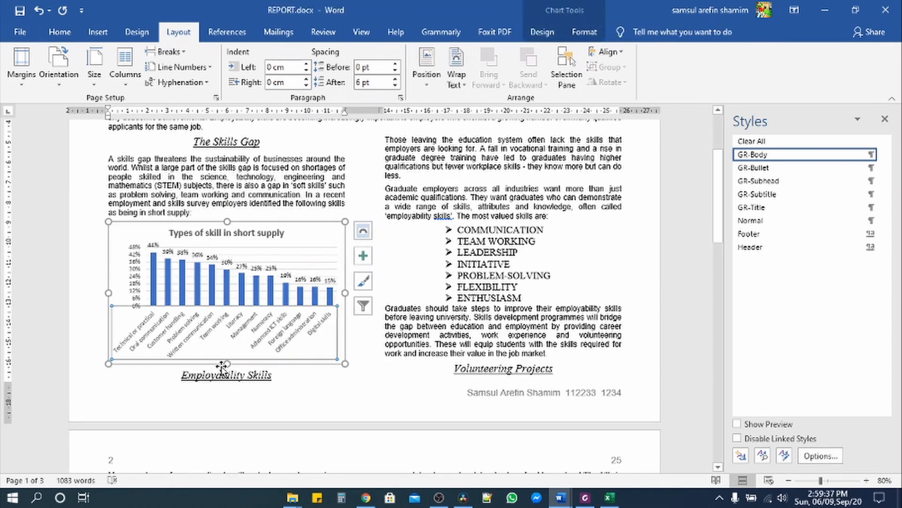
pyautogui.moveTo(227, 364)
pyautogui.mouseDown()
pyautogui.moveTo(227, 377)
pyautogui.moveTo(226, 369)
pyautogui.mouseUp()
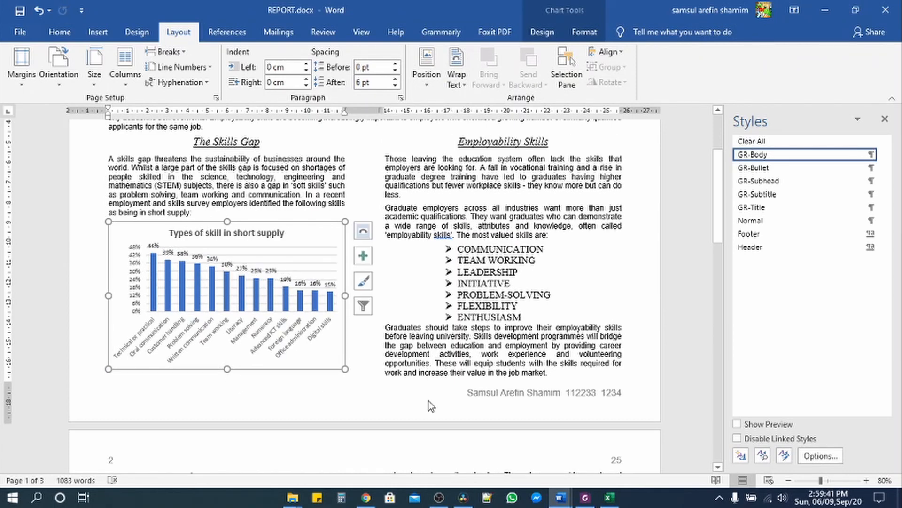
pyautogui.moveTo(227, 370); pyautogui.dragTo(226, 377)
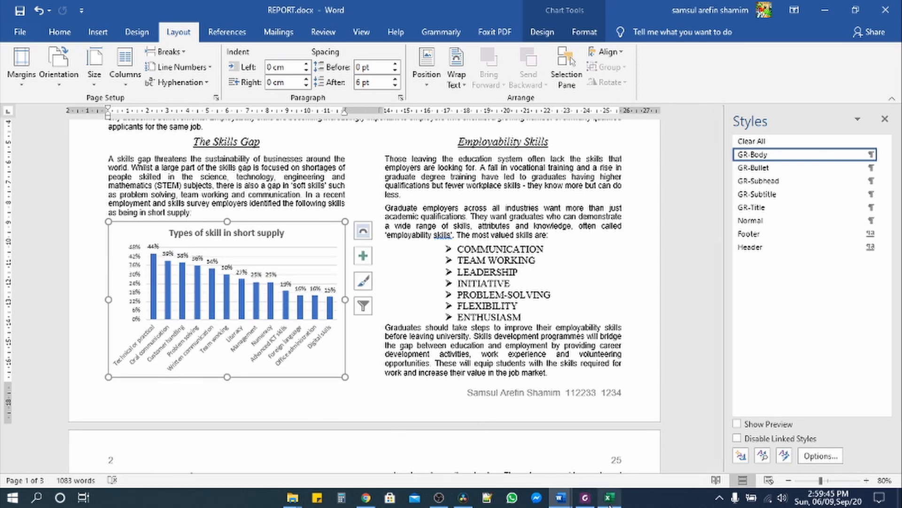
pyautogui.click(588, 501)
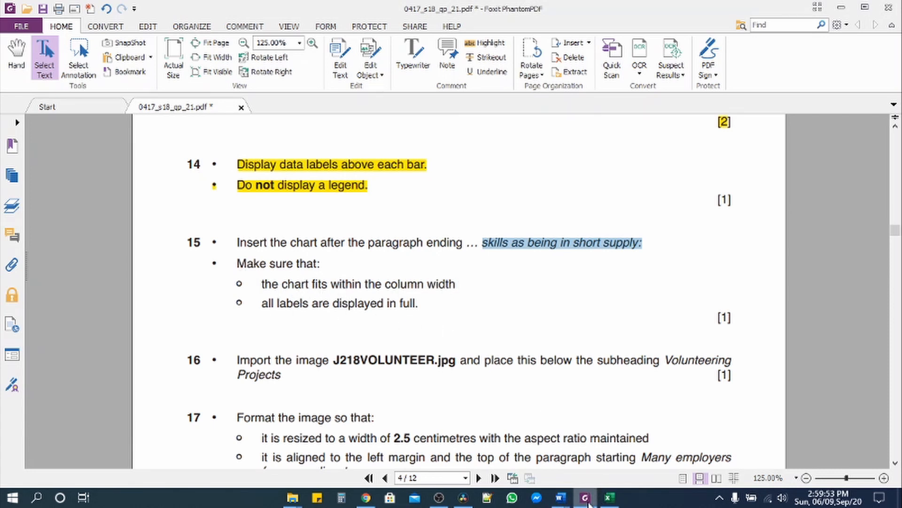
# - Bring REPORT.docx to the front to check the pasted skills chart
pyautogui.moveTo(589, 503)
pyautogui.moveTo(560, 499)
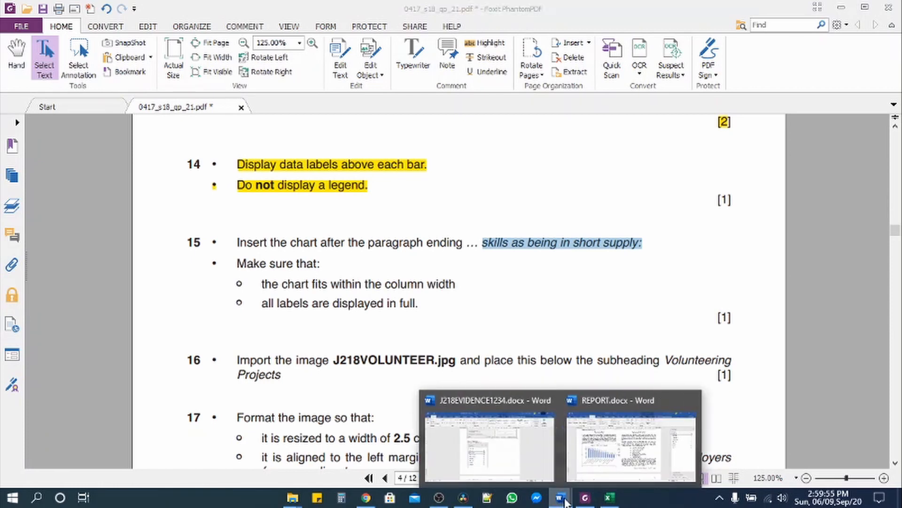
pyautogui.click(632, 442)
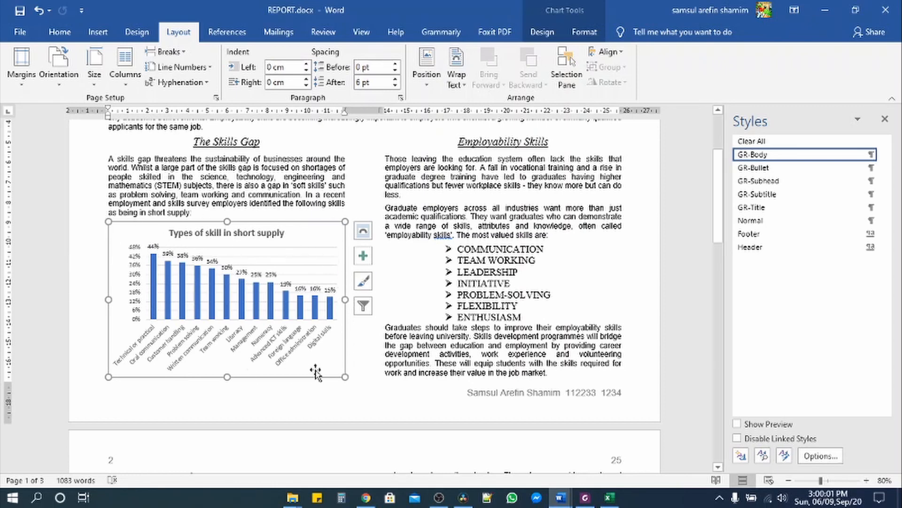
# - Highlight all of question 15 in yellow, scroll on to question 16, and return to the report
pyautogui.click(583, 499)
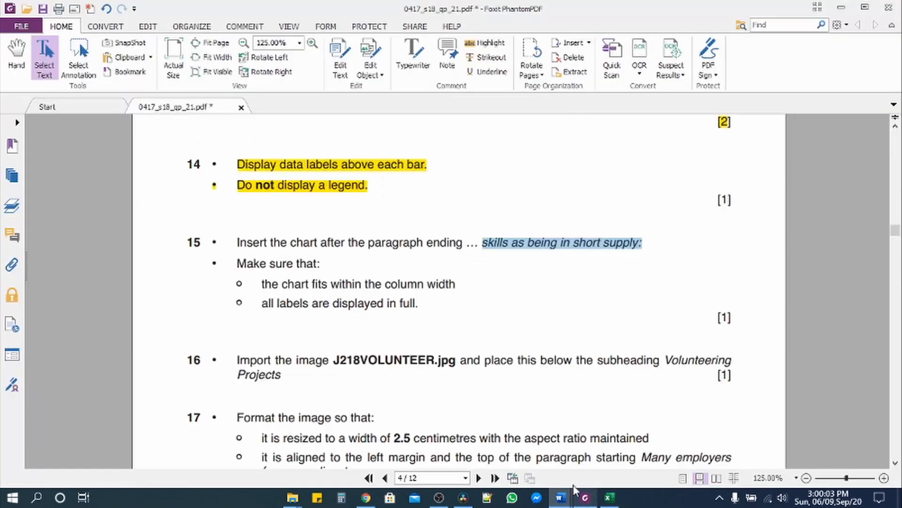
pyautogui.moveTo(233, 244); pyautogui.dragTo(436, 312)
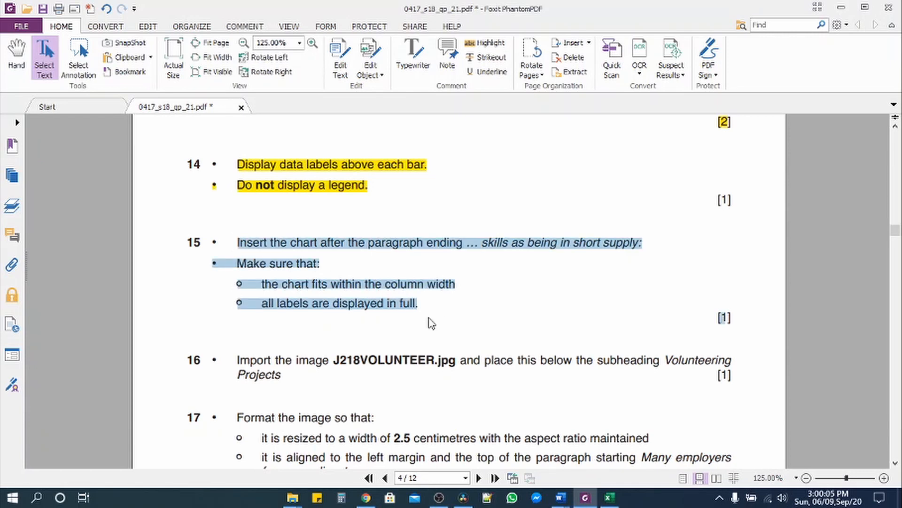
pyautogui.click(482, 46)
pyautogui.scroll(-4, 329, 244)
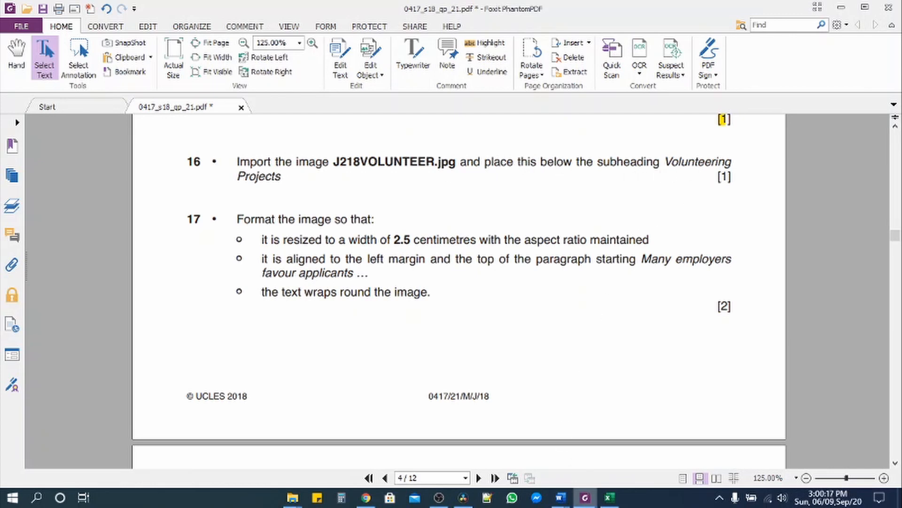
pyautogui.moveTo(561, 497)
pyautogui.click(592, 461)
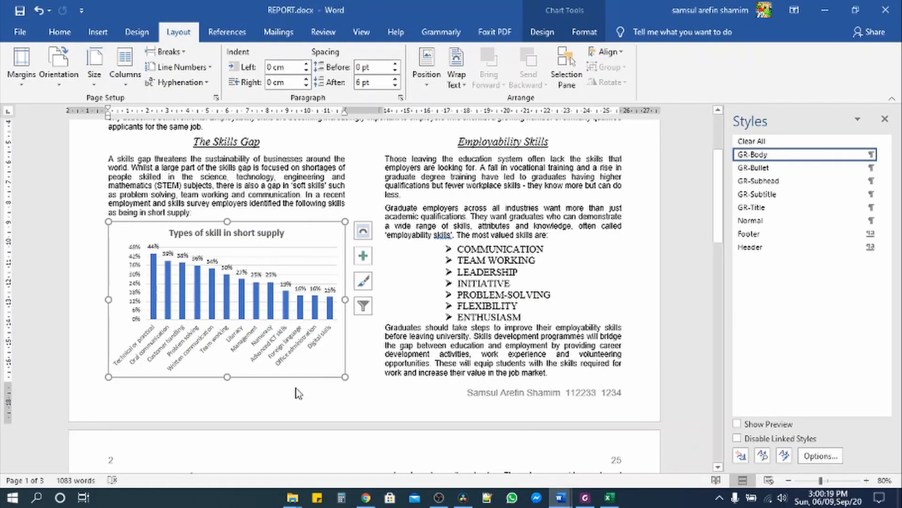
# - Insert the picture J218VOLUNTEER.jpg from this device just before 'Many' under Volunteering Projects
pyautogui.scroll(-5, 235, 366)
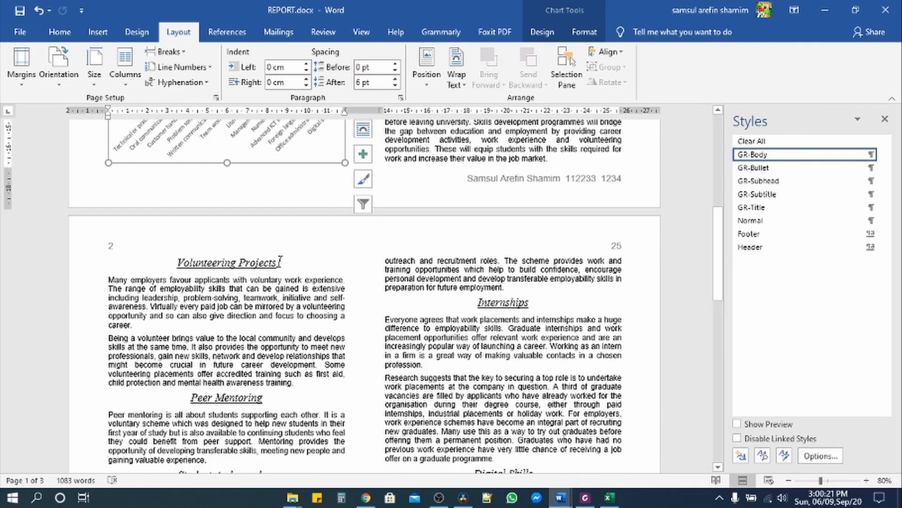
pyautogui.click(108, 280)
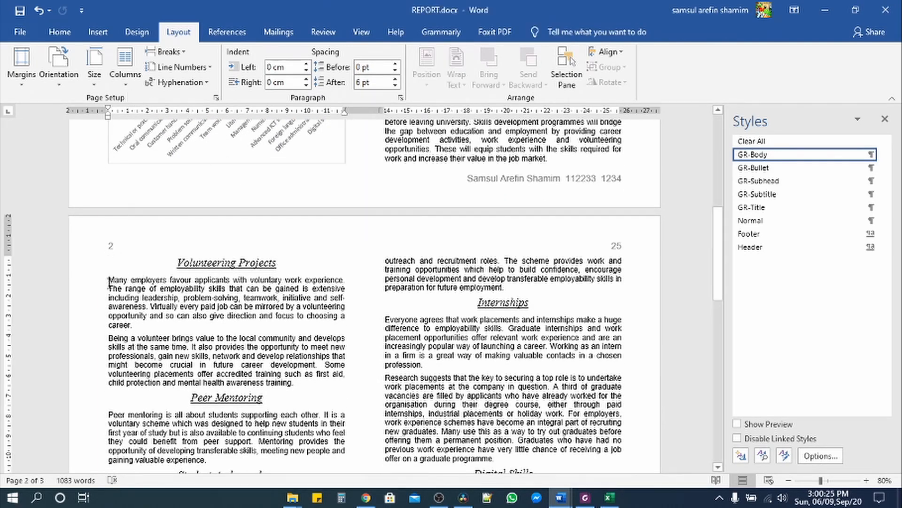
pyautogui.click(102, 35)
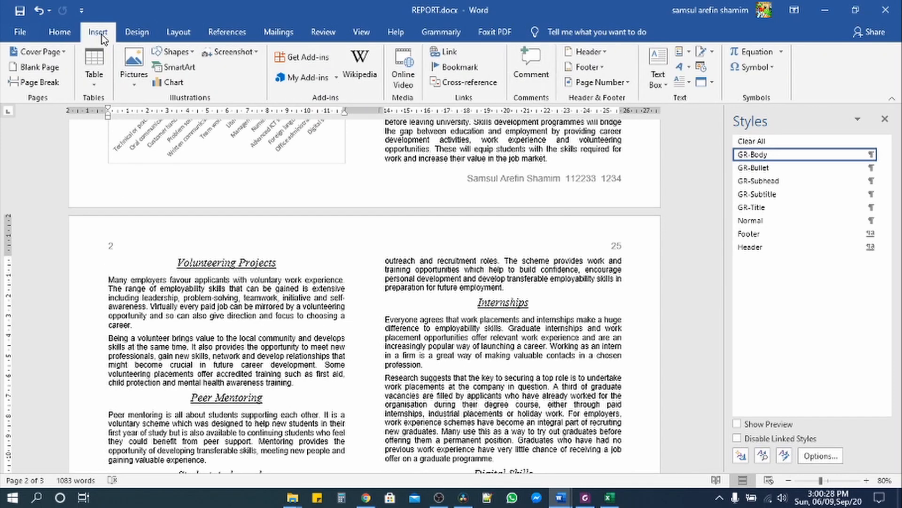
pyautogui.click(135, 84)
pyautogui.click(150, 116)
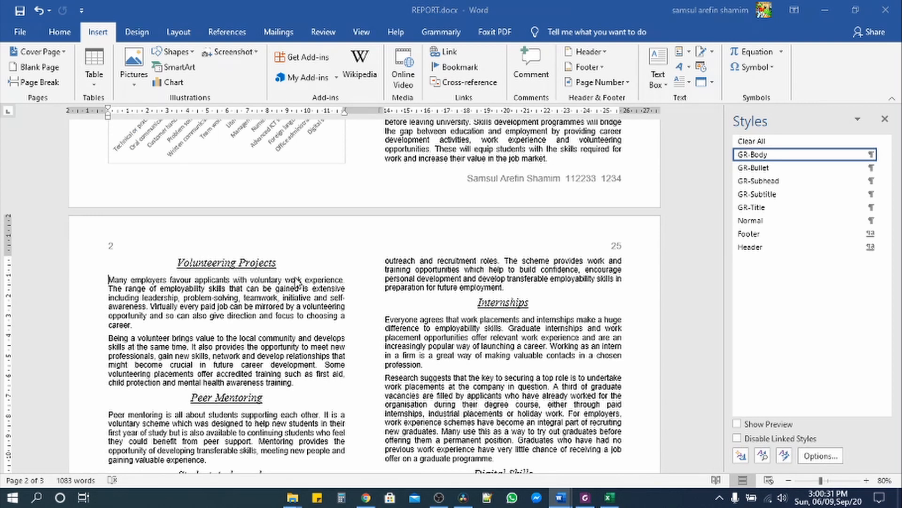
pyautogui.click(161, 125)
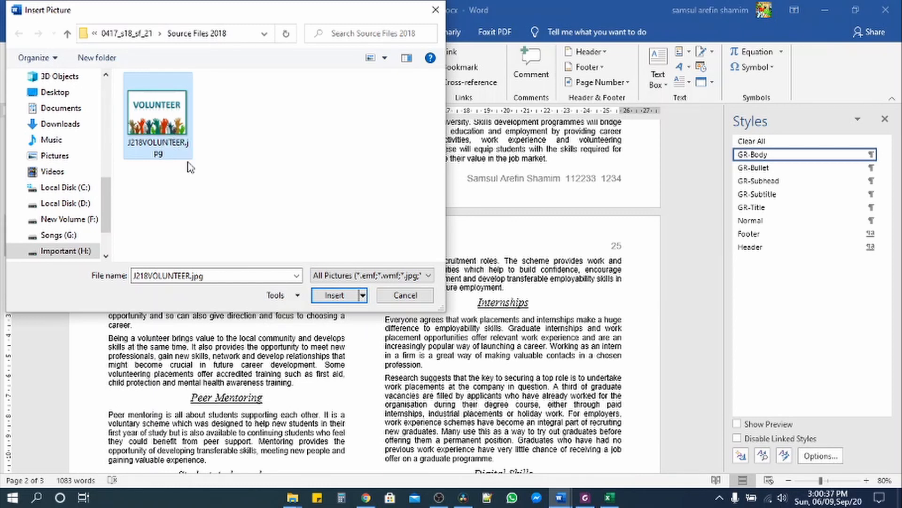
pyautogui.click(336, 295)
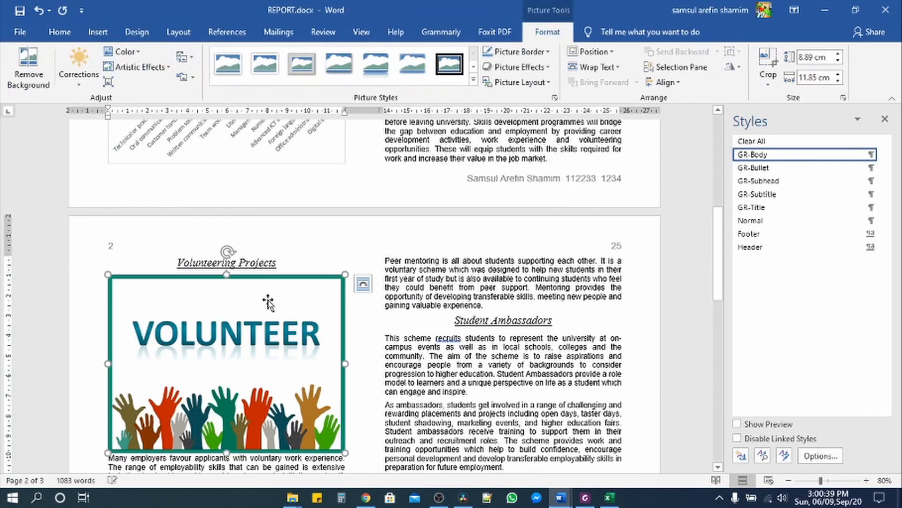
pyautogui.click(585, 497)
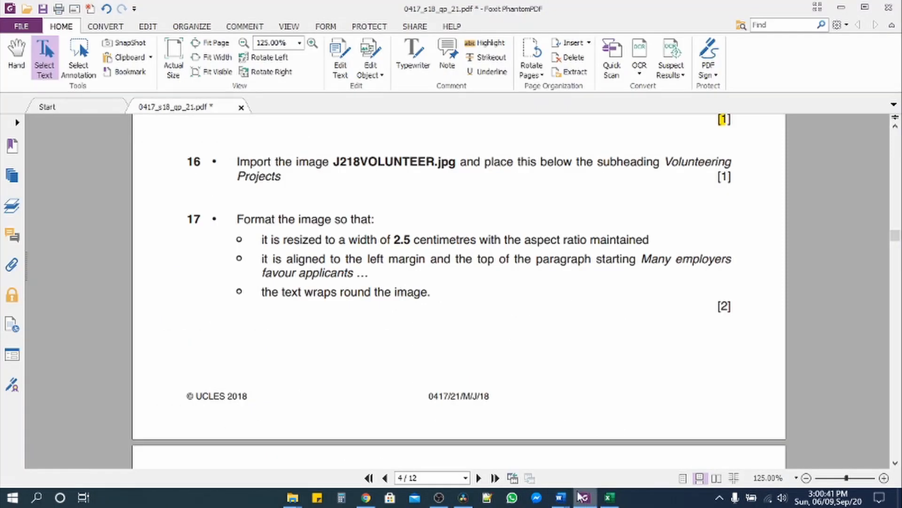
# - Highlight question 16 in yellow and select the first line of question 17
pyautogui.moveTo(231, 162); pyautogui.dragTo(315, 182)
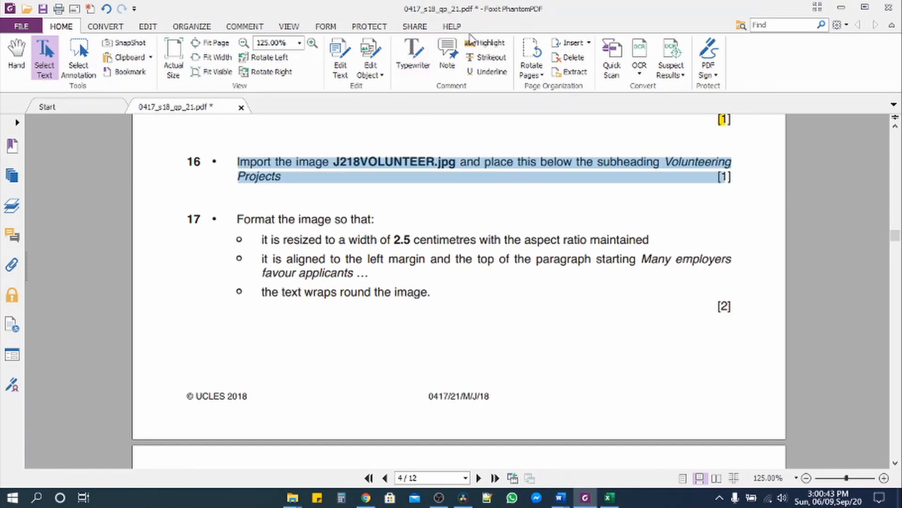
pyautogui.click(484, 43)
pyautogui.moveTo(238, 220); pyautogui.dragTo(699, 243)
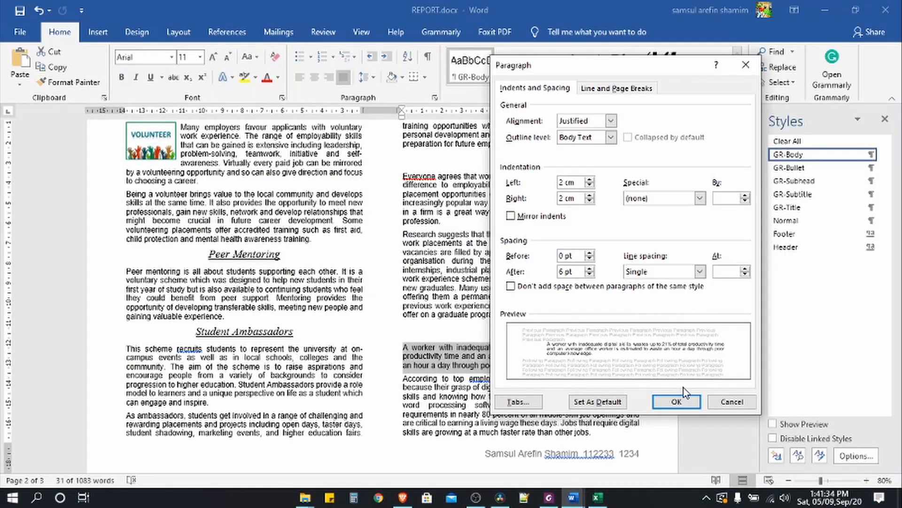
# - Apply the 2 cm left and right indents, then check item 18's border requirement in the PDF
pyautogui.click(679, 403)
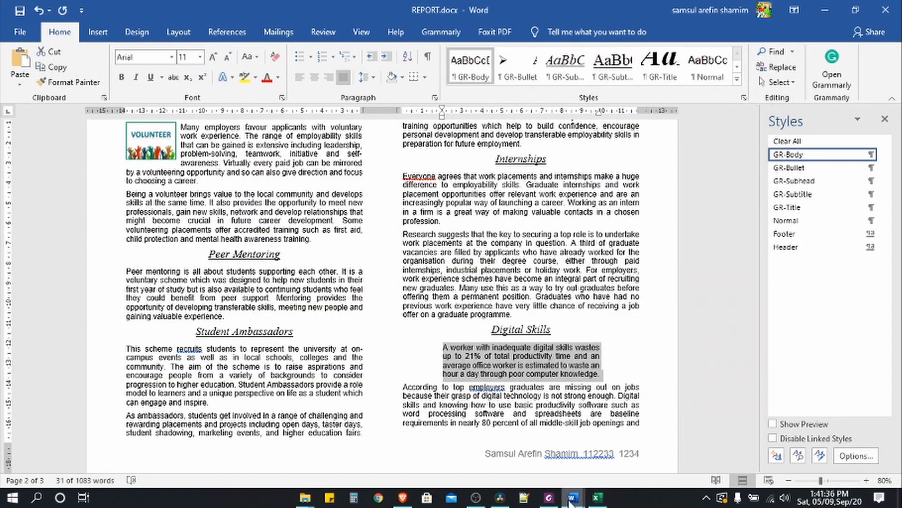
pyautogui.click(549, 497)
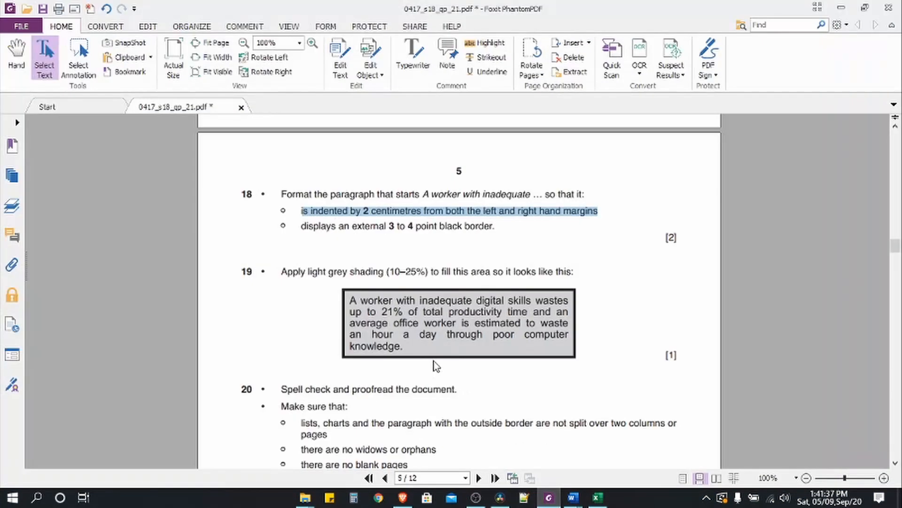
pyautogui.click(305, 231)
pyautogui.moveTo(305, 229); pyautogui.dragTo(493, 226)
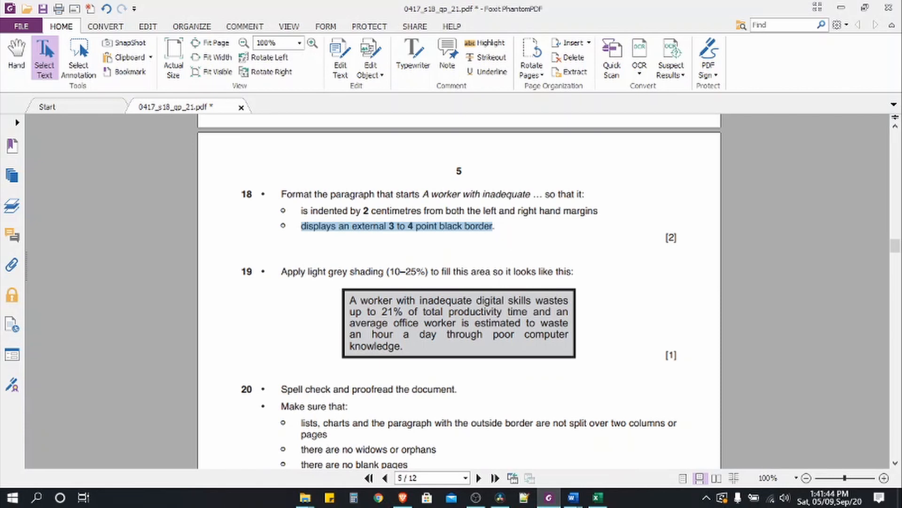
pyautogui.click(573, 497)
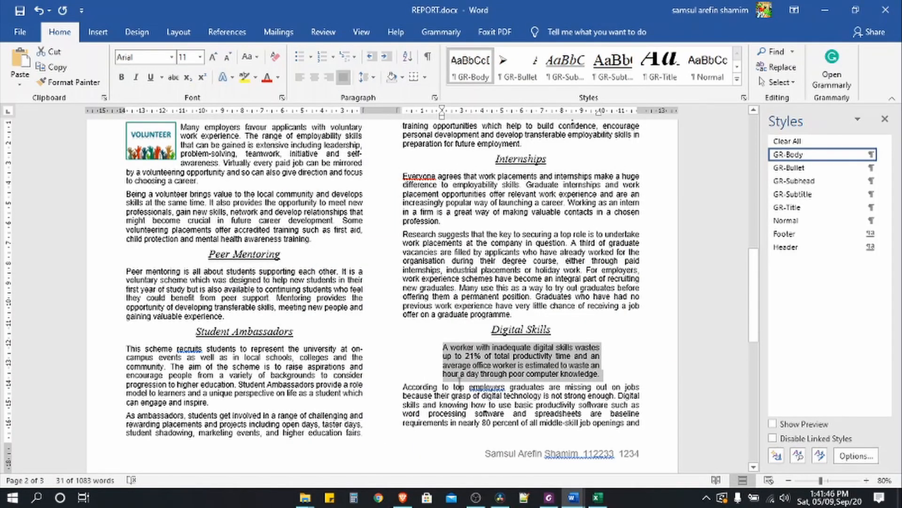
# - Give the paragraph a Box border 3 pt wide via Borders and Shading
pyautogui.click(425, 77)
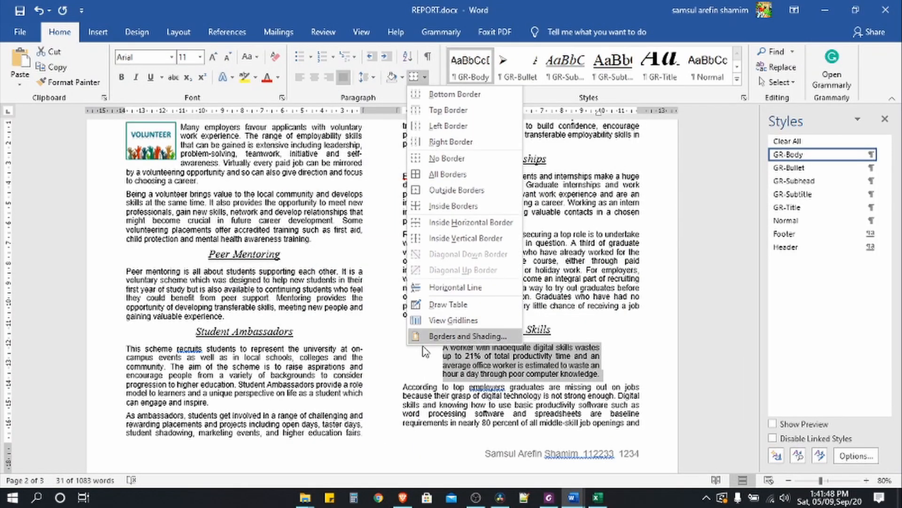
pyautogui.click(441, 337)
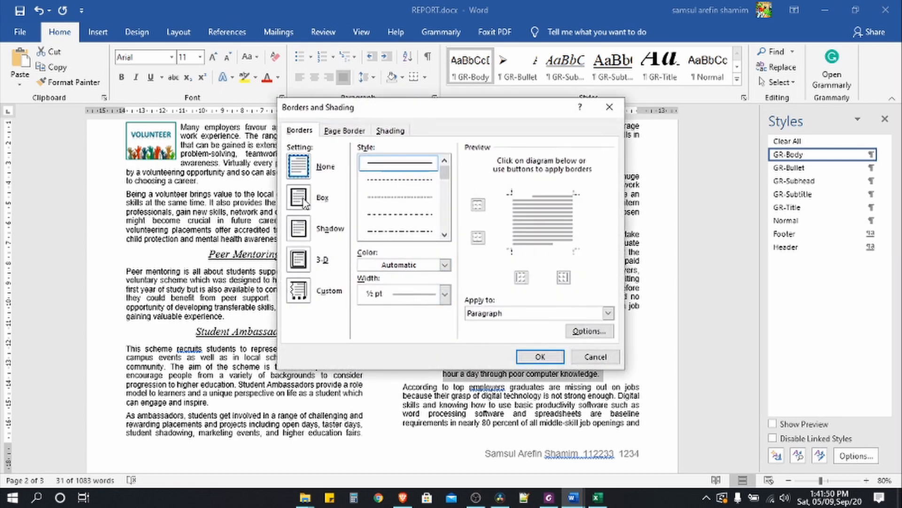
pyautogui.click(305, 203)
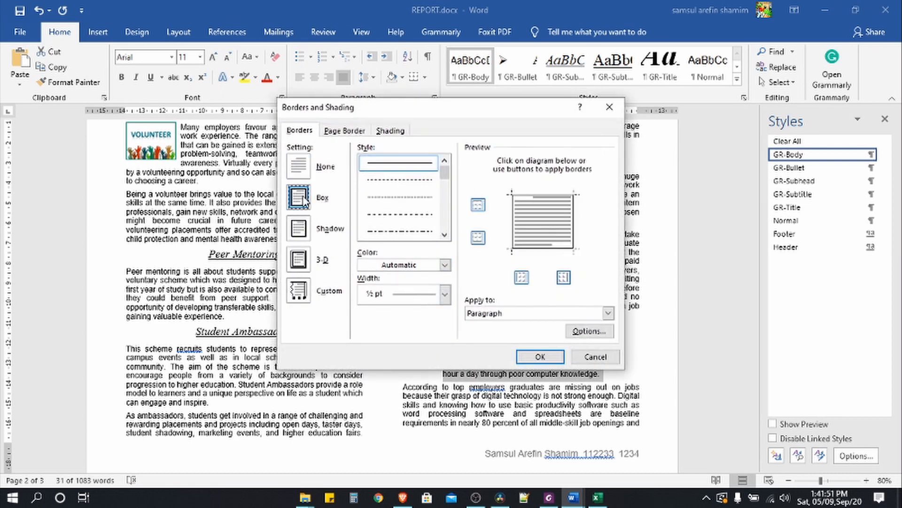
pyautogui.click(445, 295)
pyautogui.click(417, 419)
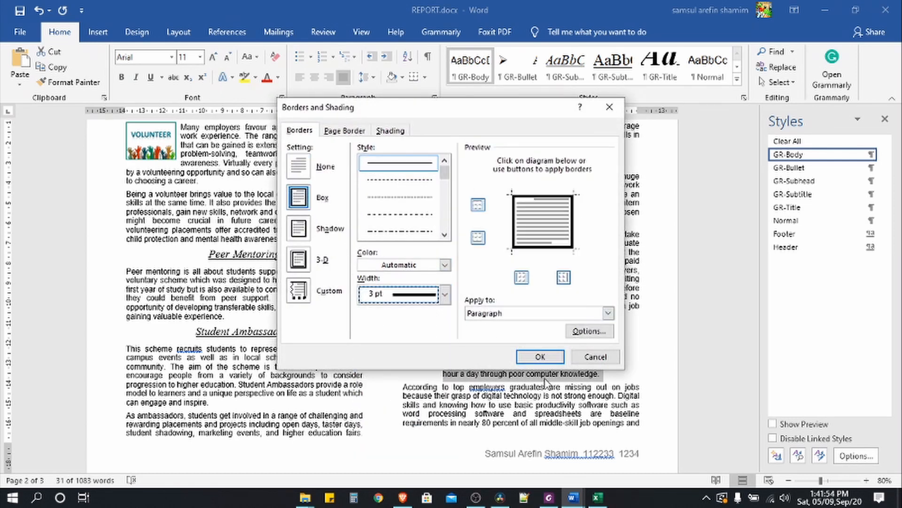
pyautogui.click(545, 358)
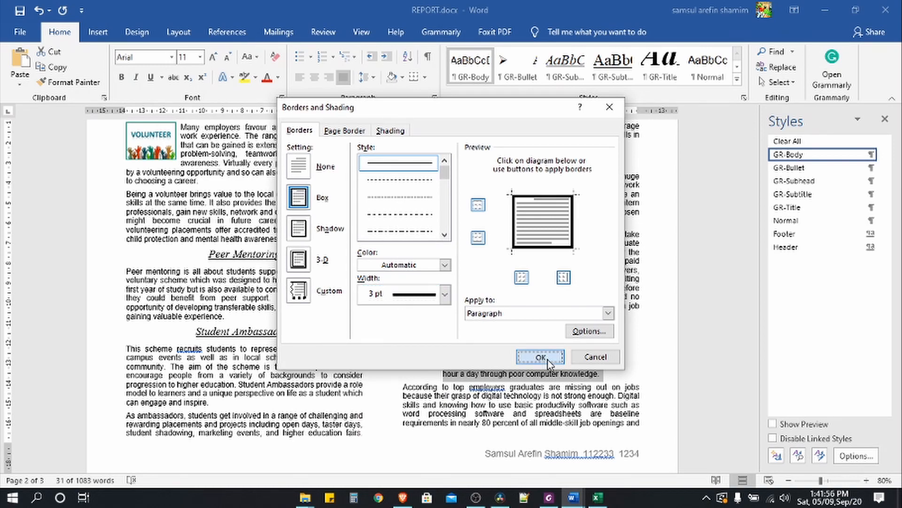
# - Highlight all of item 18 in yellow as done, scroll on, and return to the report
pyautogui.click(548, 497)
pyautogui.click(298, 196)
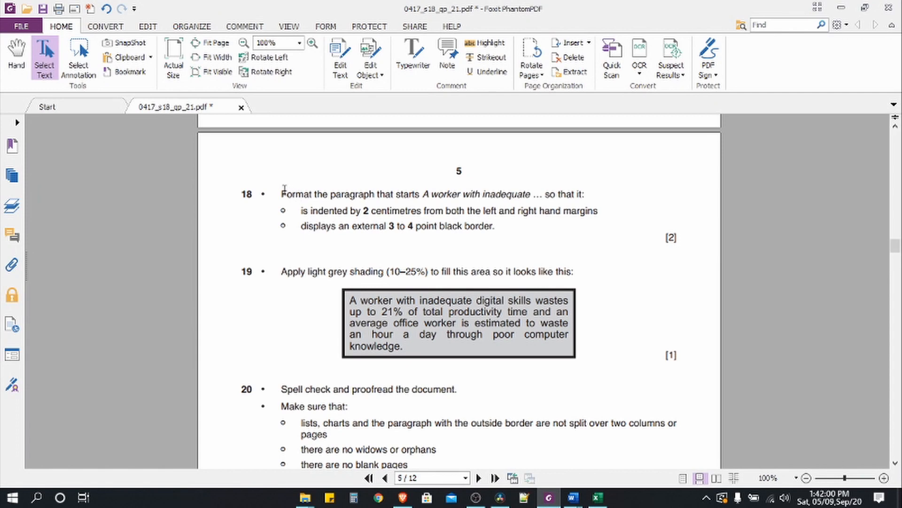
pyautogui.moveTo(281, 194); pyautogui.dragTo(513, 232)
pyautogui.click(489, 43)
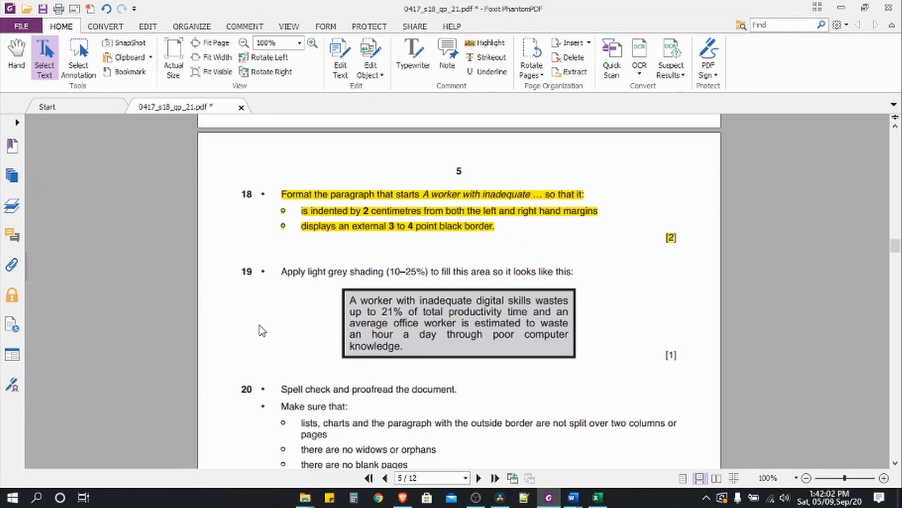
pyautogui.scroll(-3, 301, 310)
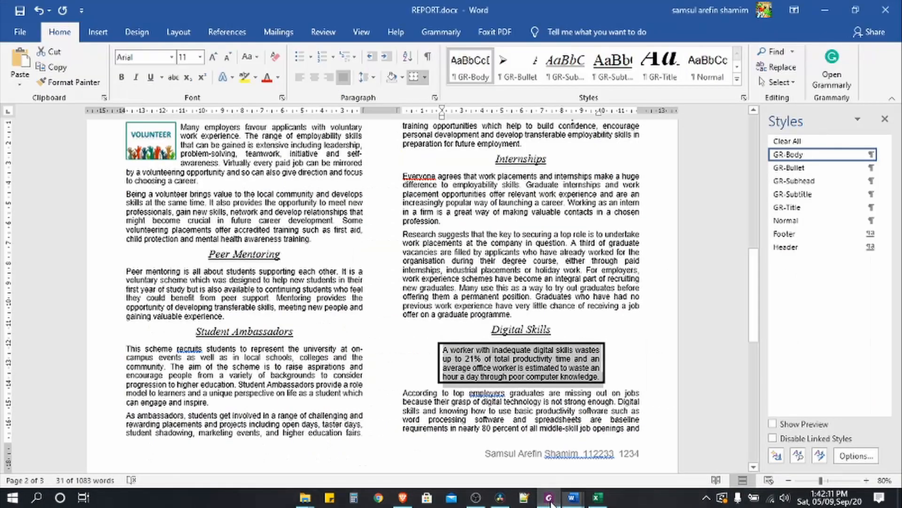
pyautogui.click(573, 497)
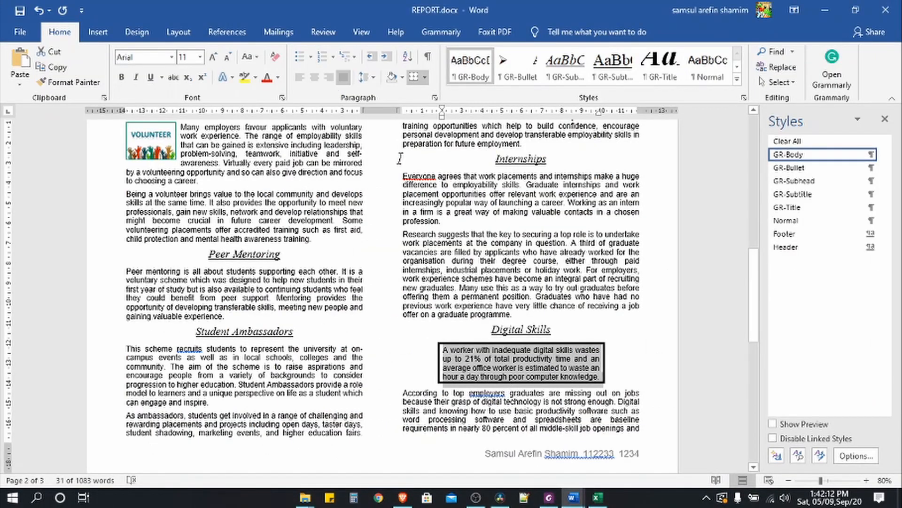
# - Shade the bordered paragraph White, Background 1, Darker 25%, then review the next items in the PDF
pyautogui.click(401, 77)
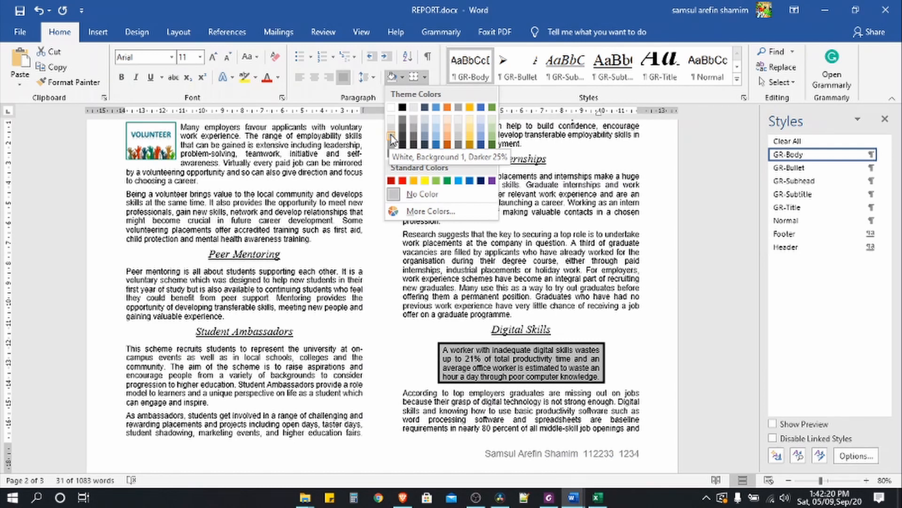
pyautogui.click(392, 140)
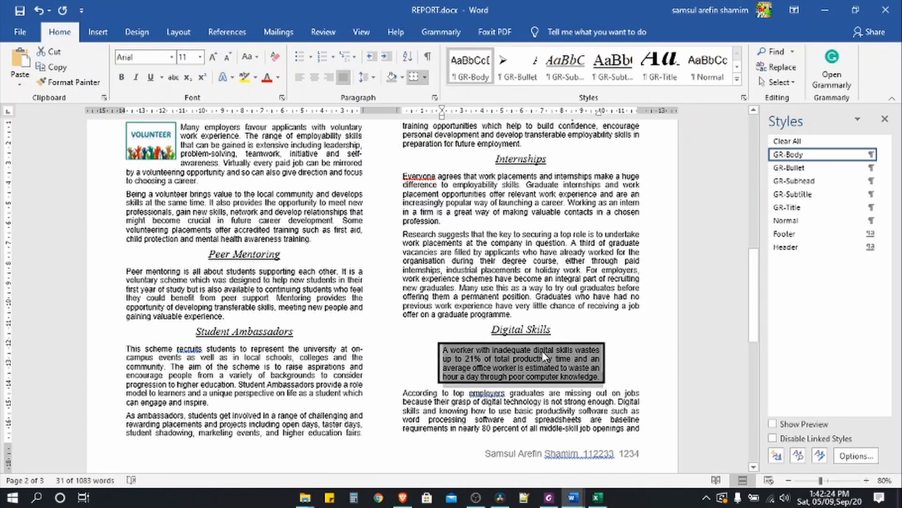
pyautogui.click(551, 501)
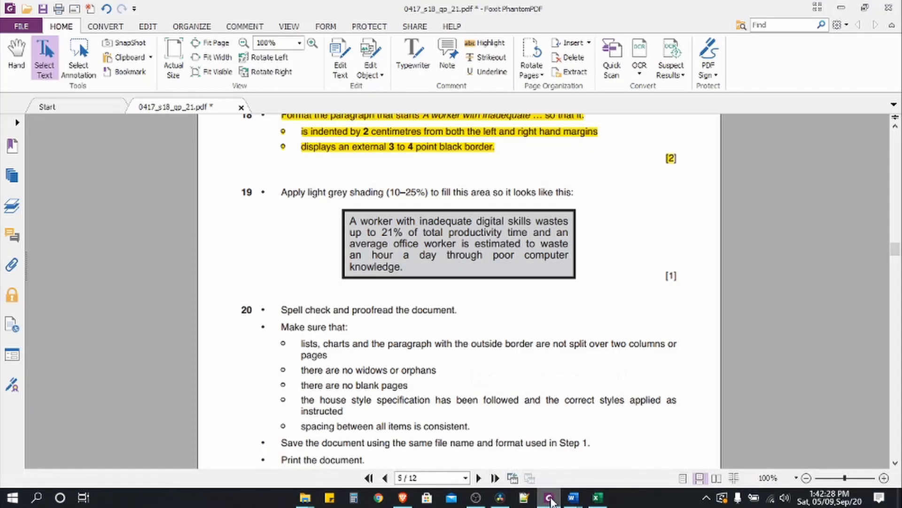
pyautogui.scroll(-3, 357, 342)
pyautogui.scroll(-1, 358, 341)
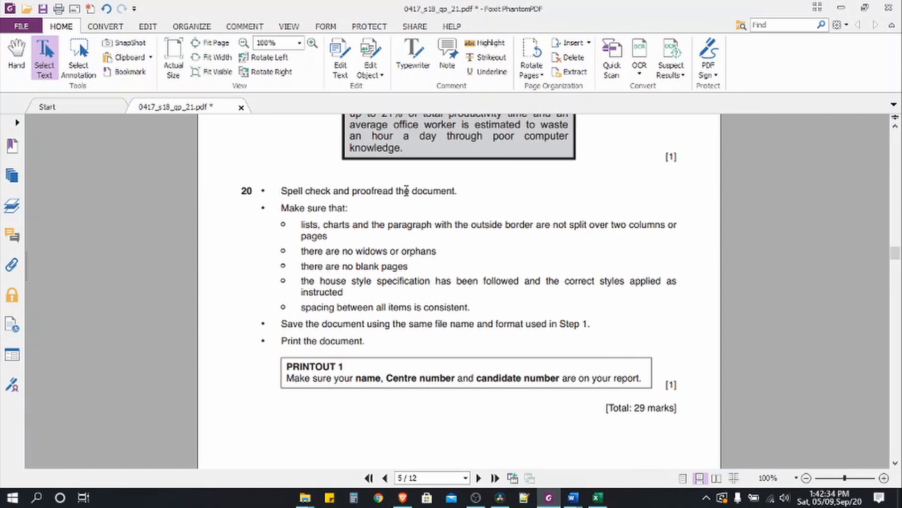
pyautogui.click(572, 497)
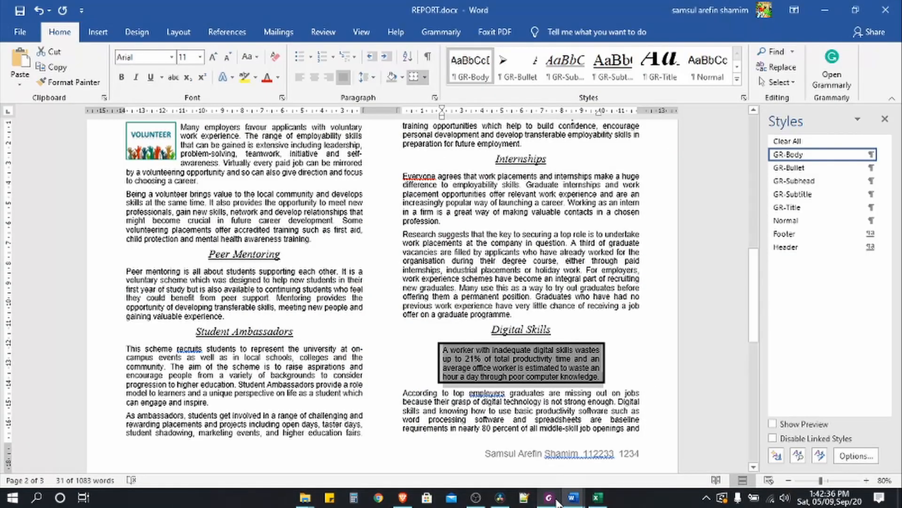
# - Place the caret at the report's start and launch Spelling & Grammar from the Review tab
pyautogui.scroll(5, 277, 356)
pyautogui.scroll(7, 277, 357)
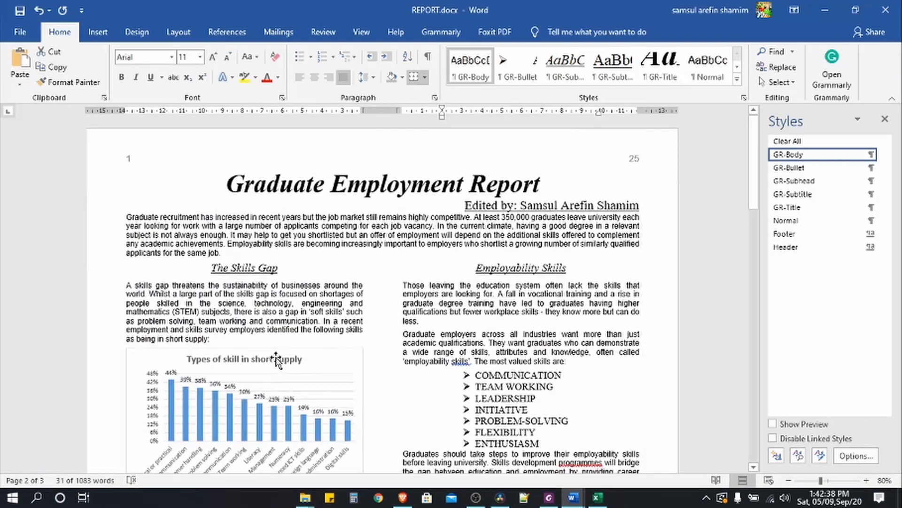
pyautogui.hotkey('ctrl', 'a')
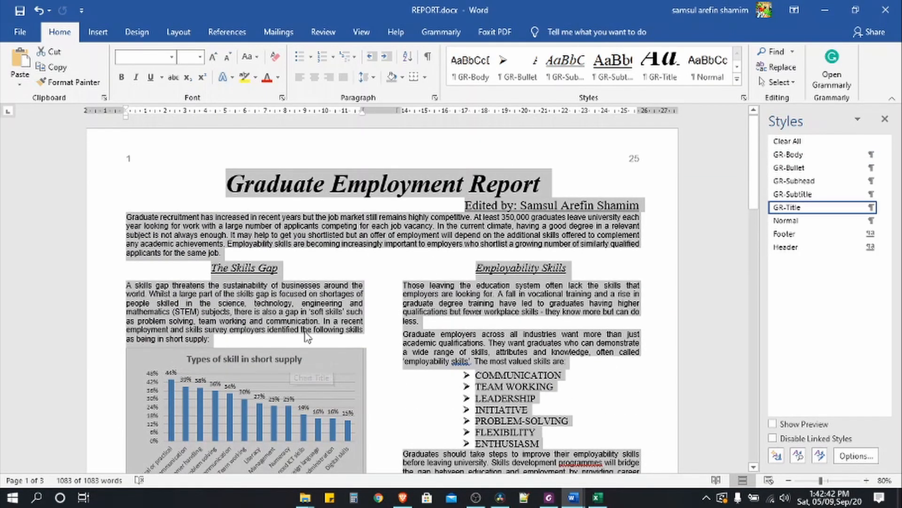
pyautogui.click(357, 272)
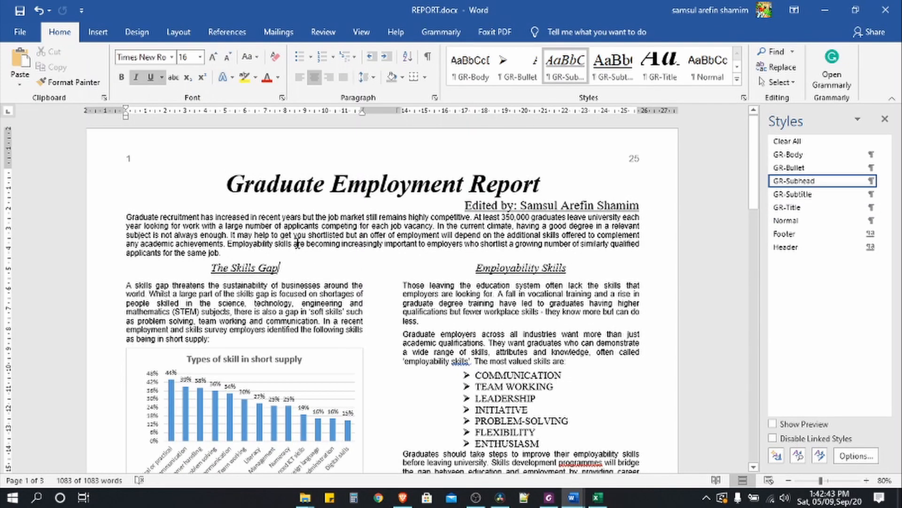
pyautogui.click(123, 219)
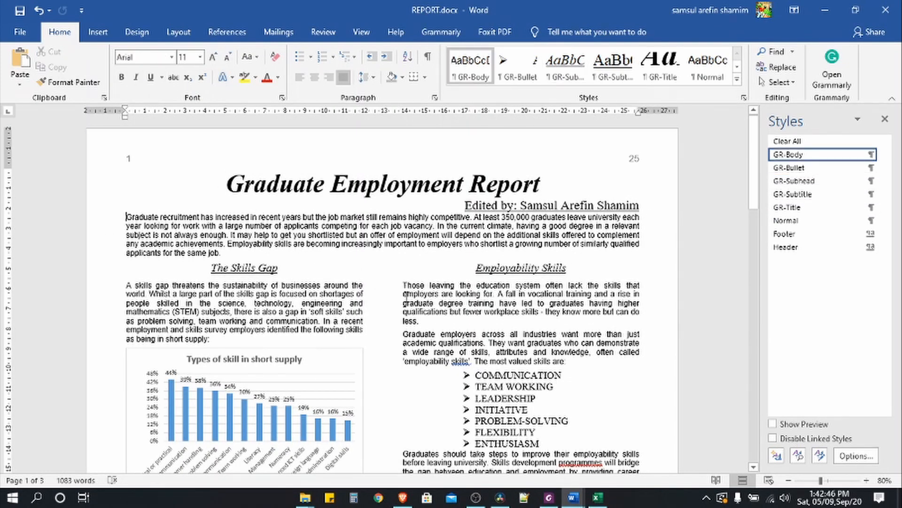
pyautogui.click(323, 32)
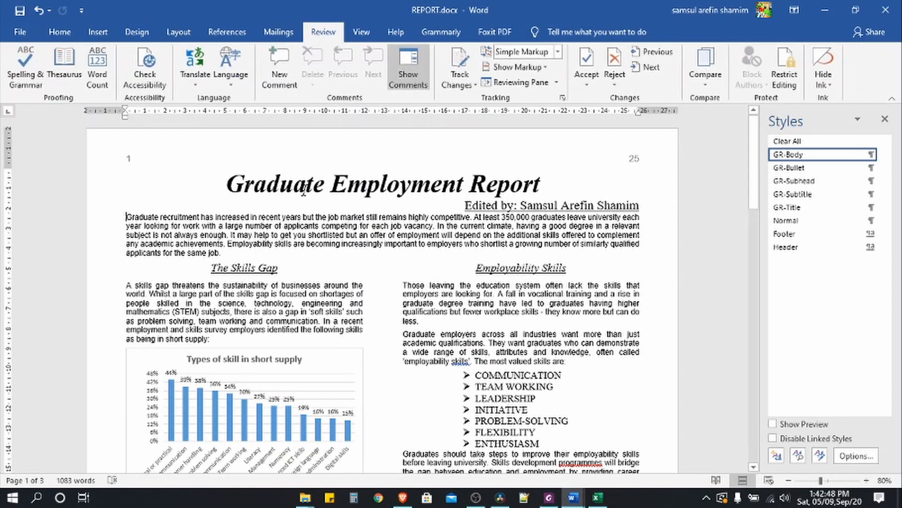
pyautogui.click(26, 66)
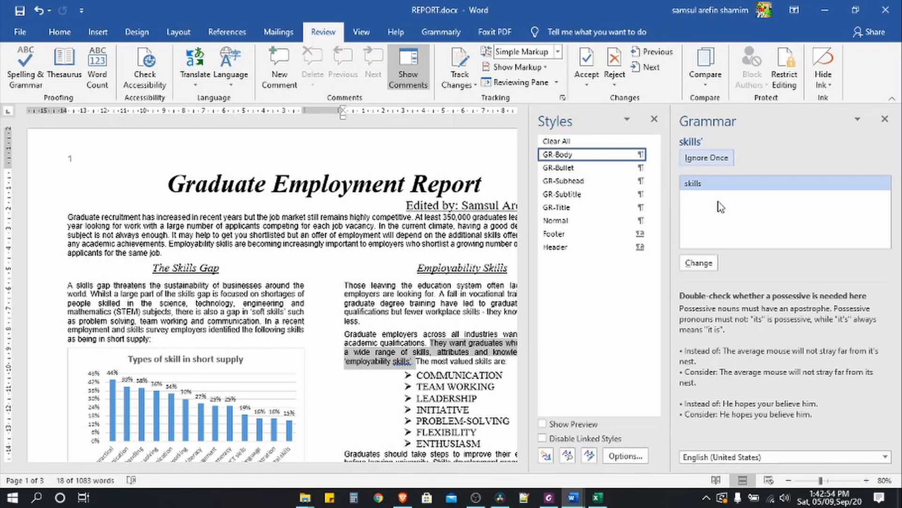
# - Change 'programmes' to 'programmers', ignore the other flags, and finish the check
pyautogui.click(707, 158)
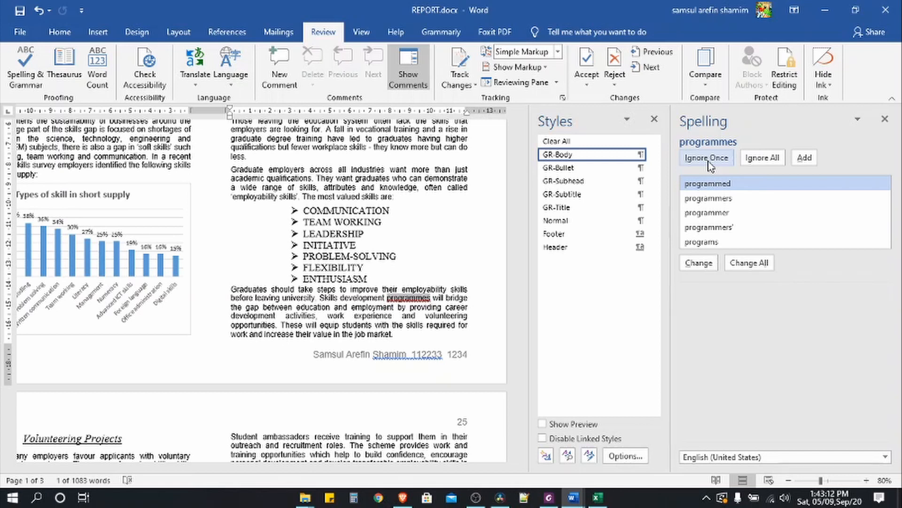
pyautogui.click(726, 198)
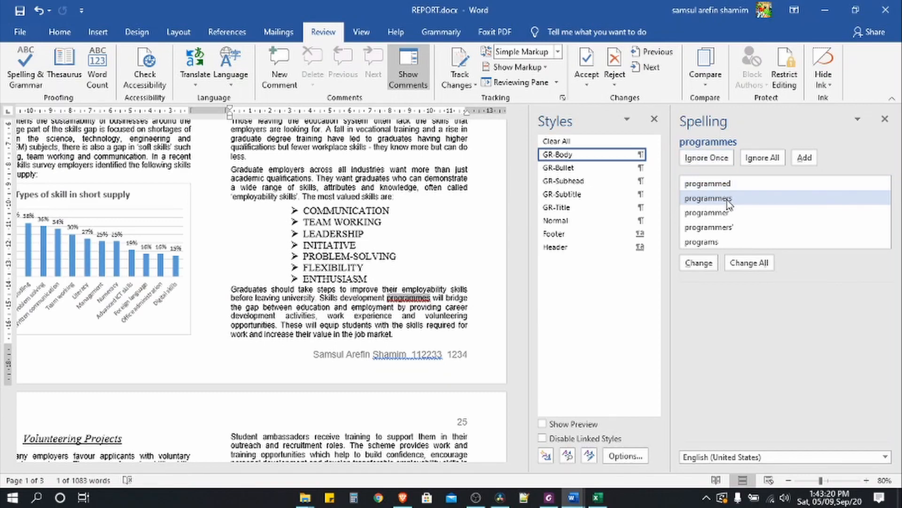
pyautogui.click(698, 262)
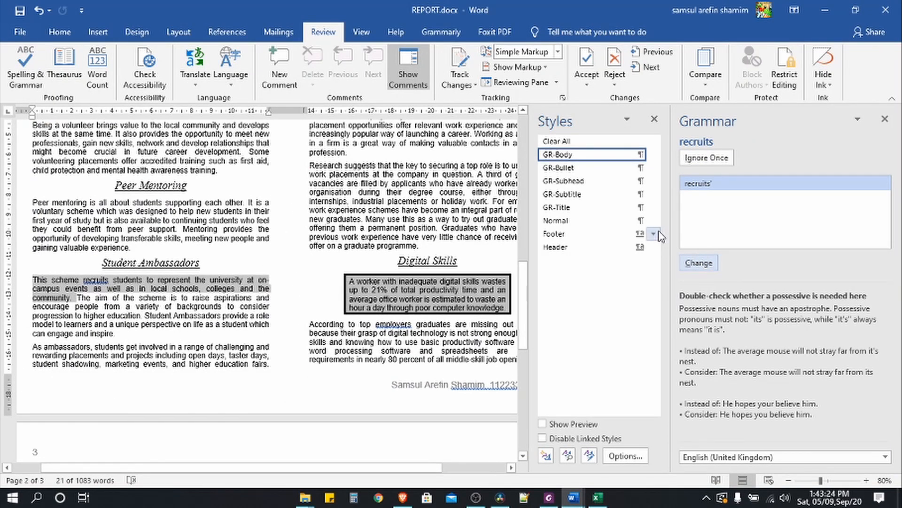
pyautogui.click(707, 159)
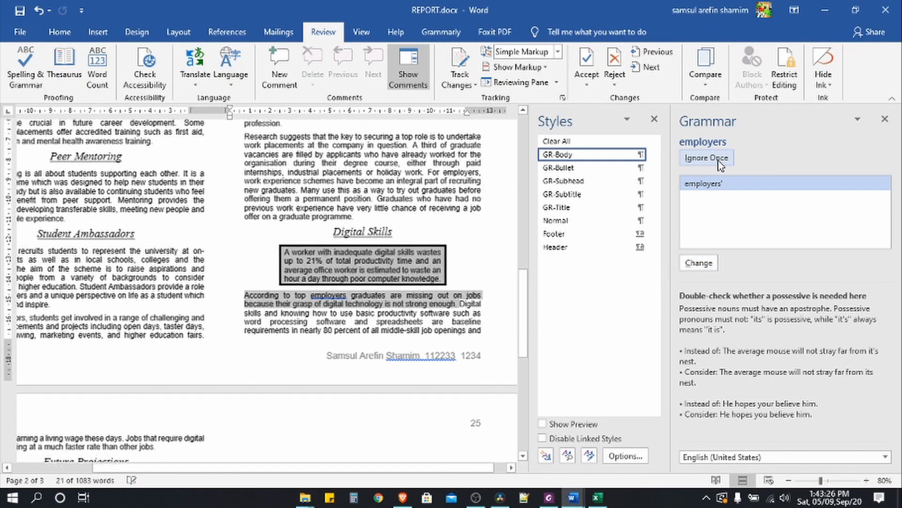
pyautogui.click(719, 161)
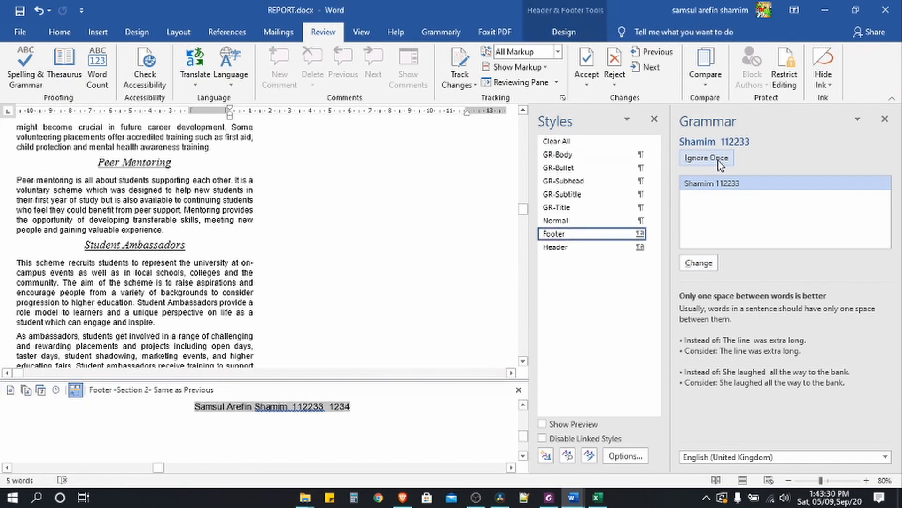
pyautogui.click(719, 162)
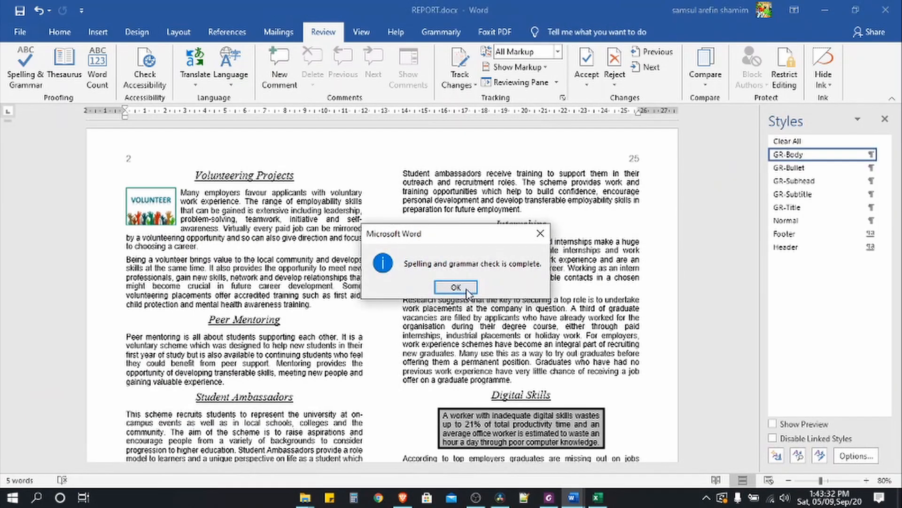
pyautogui.click(456, 287)
pyautogui.scroll(2, 629, 233)
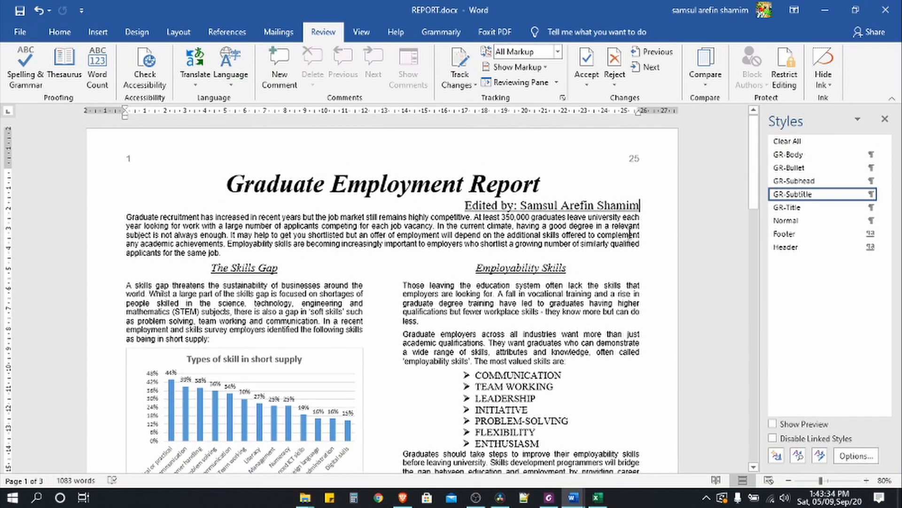
pyautogui.click(549, 497)
pyautogui.moveTo(281, 189); pyautogui.dragTo(454, 187)
# - Highlight questions 19 and 20 yellow on the Foxit task sheet
pyautogui.scroll(3, 454, 187)
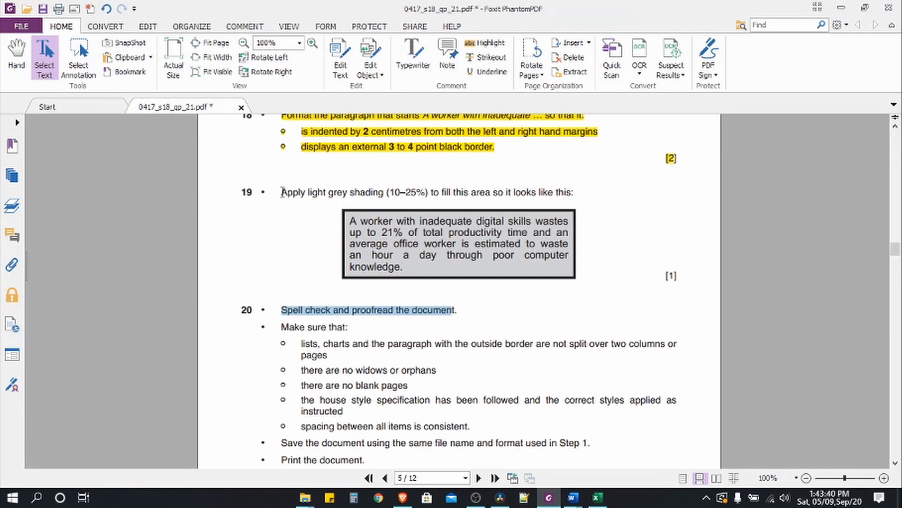
pyautogui.moveTo(282, 193); pyautogui.dragTo(489, 314)
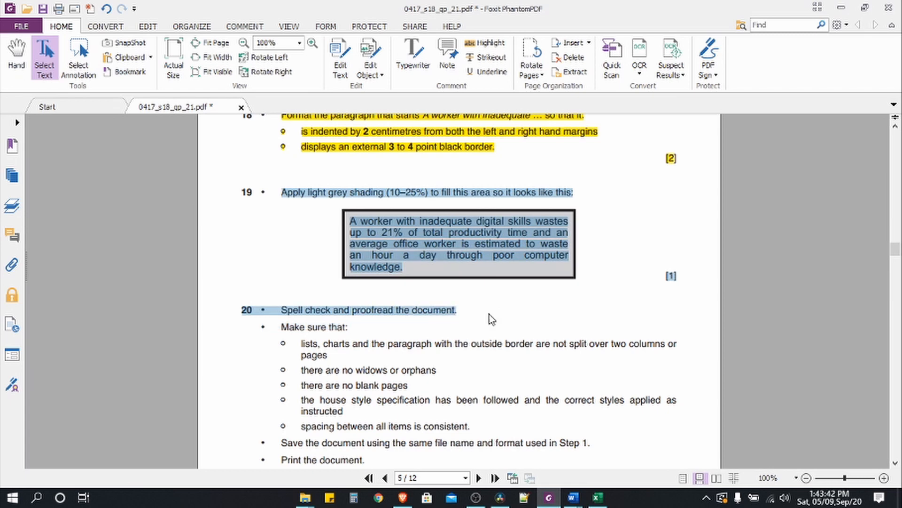
pyautogui.click(485, 43)
pyautogui.scroll(-3, 281, 326)
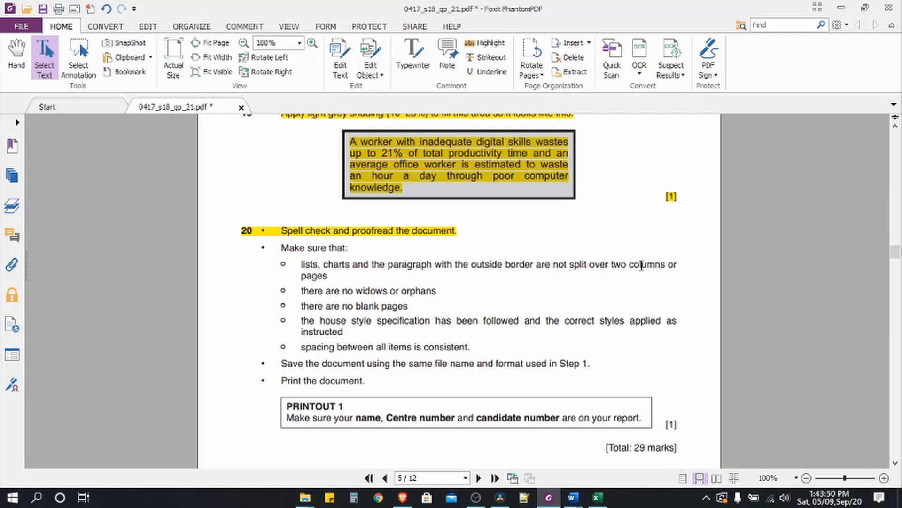
# - Glance at REPORT.docx in Word, then return to the exam paper PDF
pyautogui.click(577, 502)
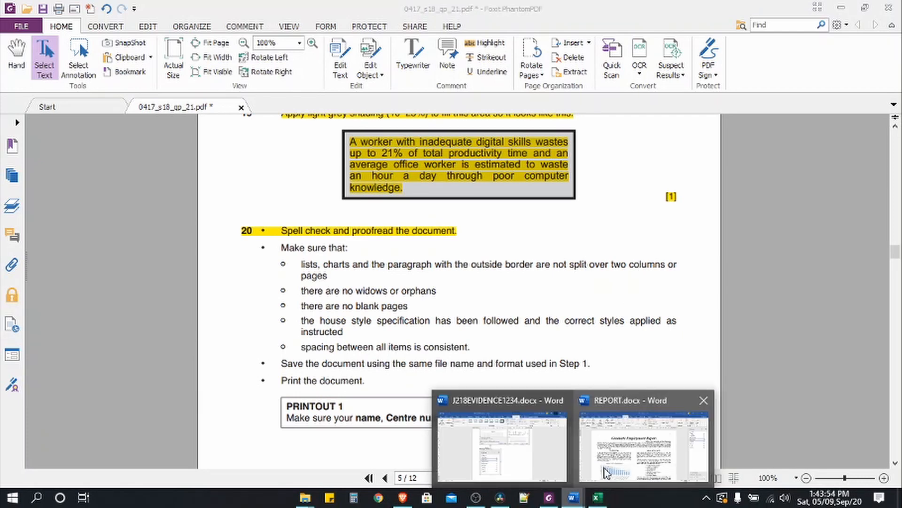
pyautogui.click(749, 447)
pyautogui.scroll(-3, 300, 371)
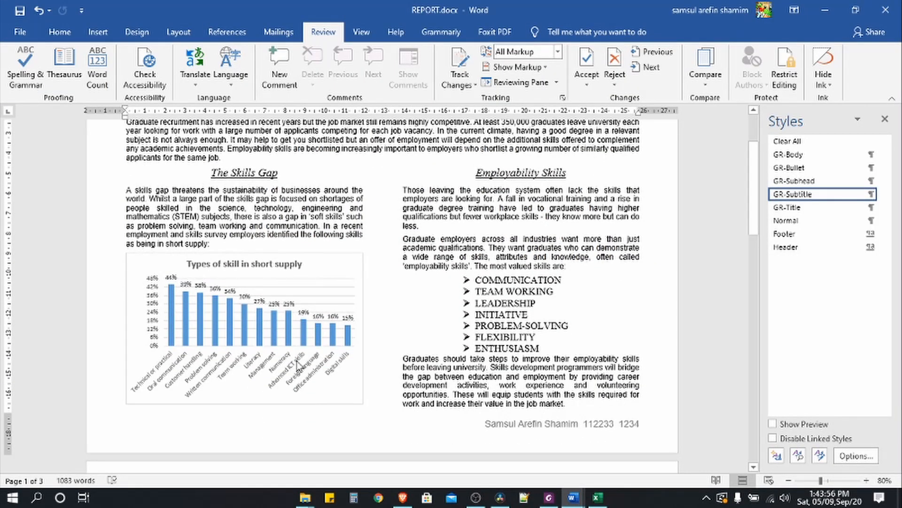
pyautogui.click(549, 499)
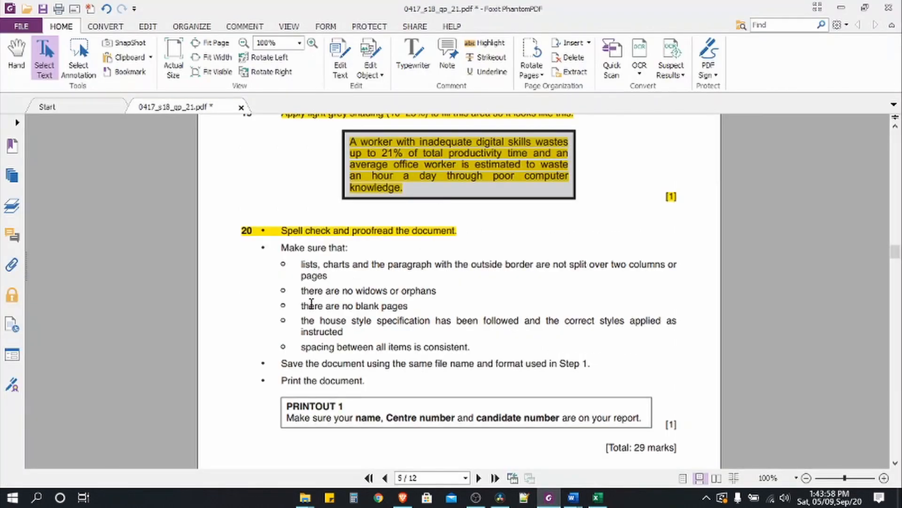
# - Highlight the whole 'Make sure that' proofreading checklist yellow as done
pyautogui.moveTo(301, 291); pyautogui.dragTo(449, 292)
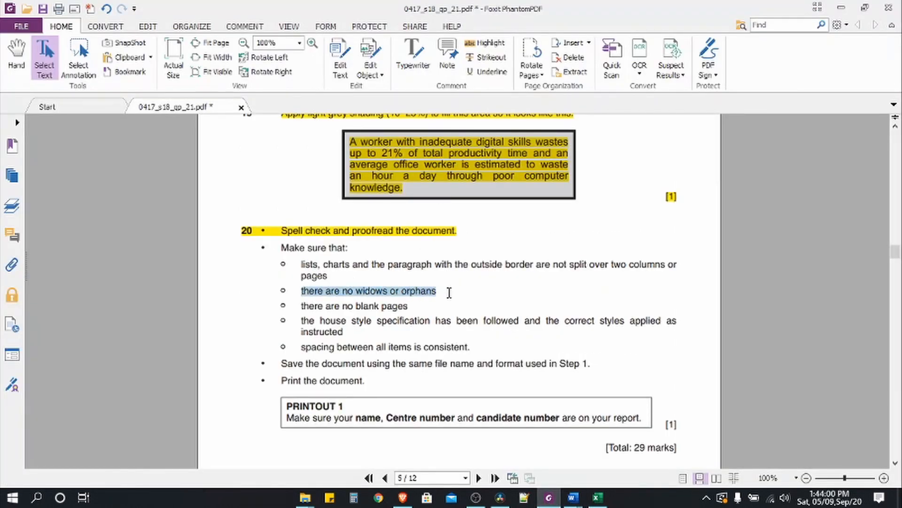
pyautogui.moveTo(301, 306); pyautogui.dragTo(414, 306)
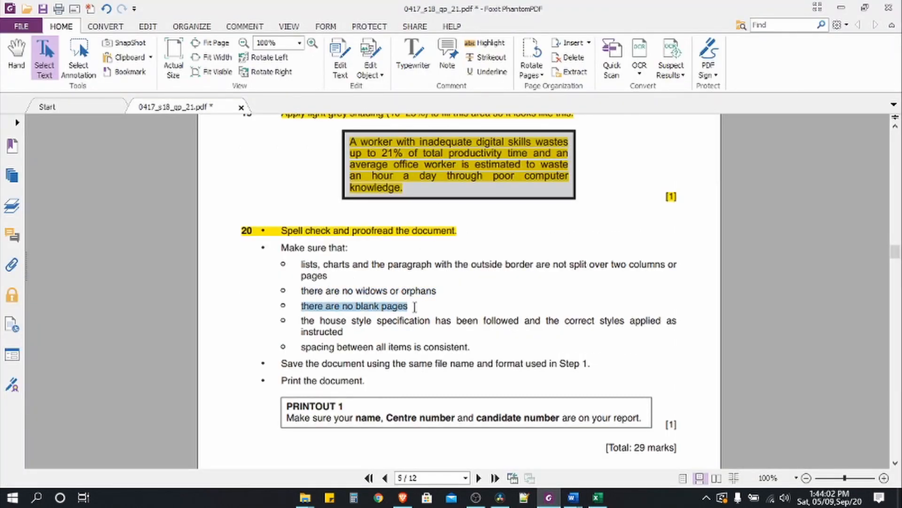
pyautogui.click(303, 321)
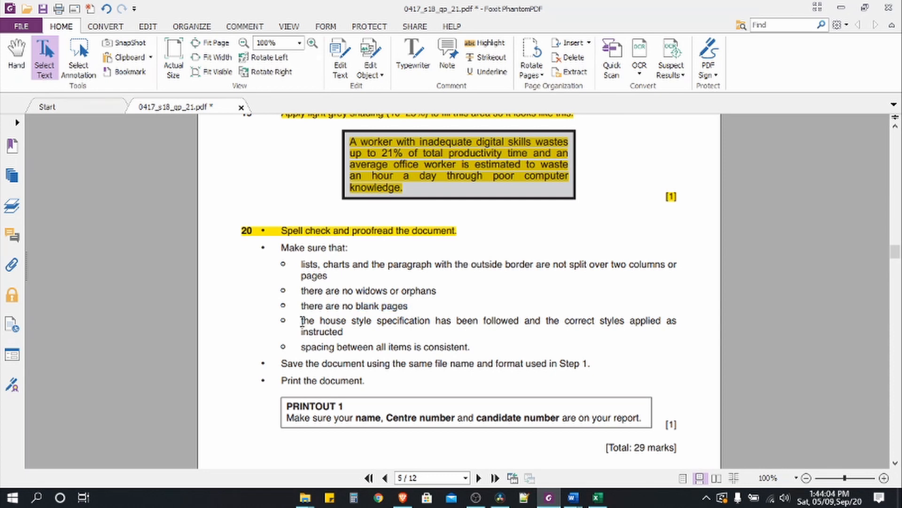
pyautogui.moveTo(303, 320); pyautogui.dragTo(683, 322)
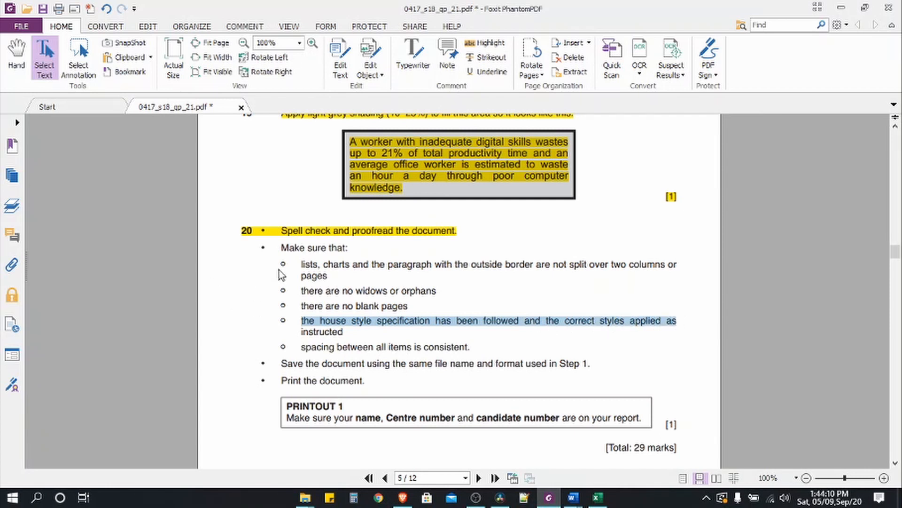
pyautogui.moveTo(281, 248); pyautogui.dragTo(475, 347)
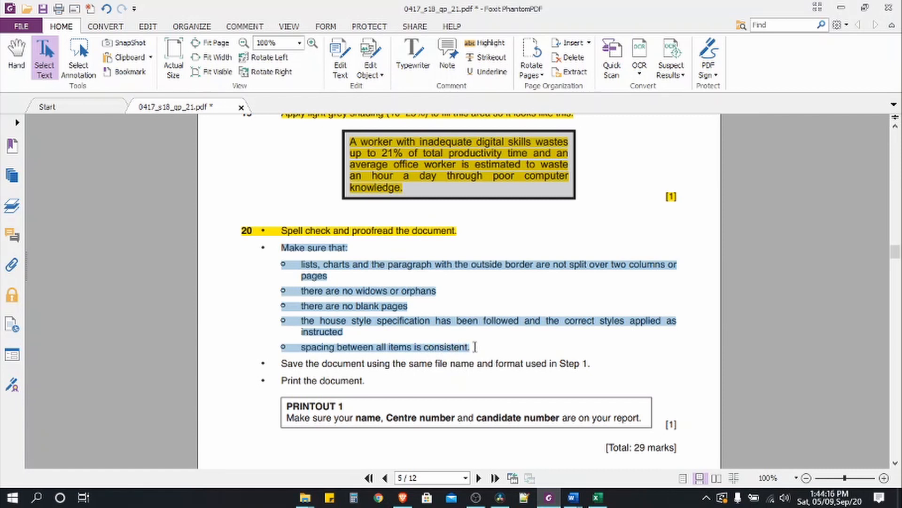
pyautogui.click(487, 43)
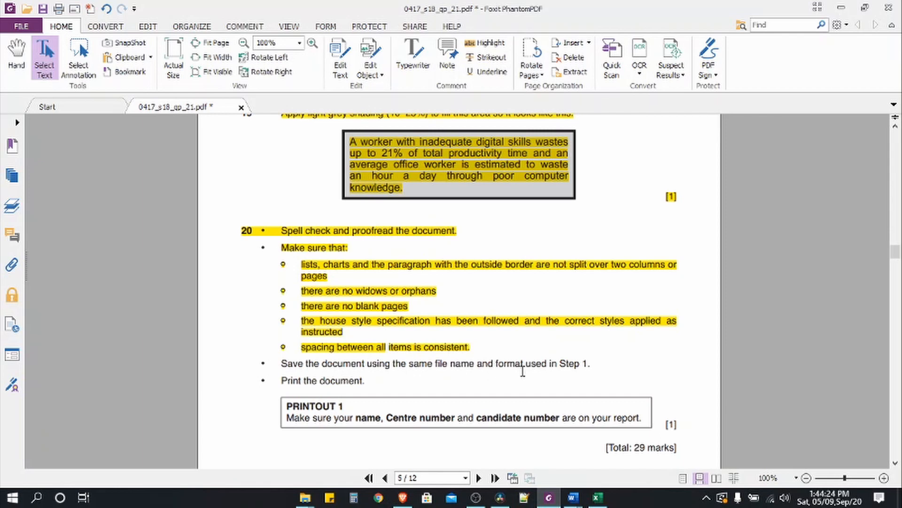
# - Switch back to the REPORT.docx window in Word
pyautogui.click(579, 500)
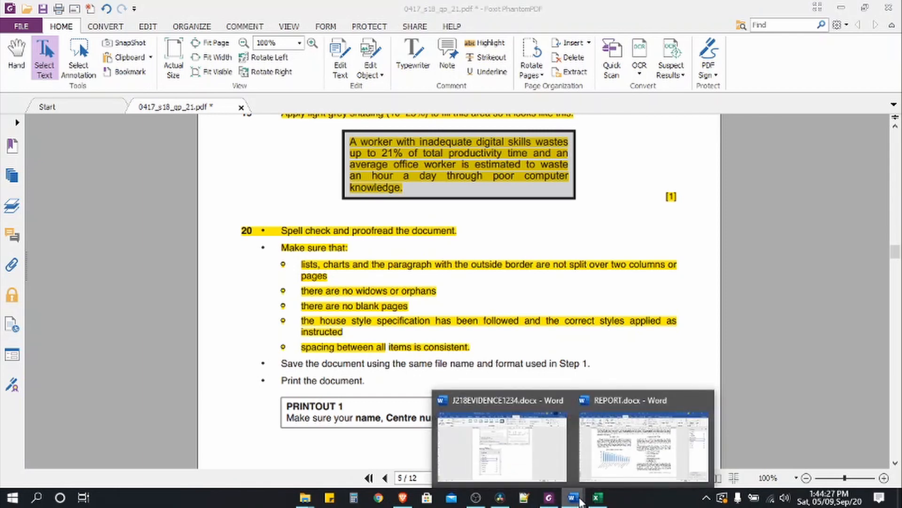
pyautogui.click(645, 454)
pyautogui.scroll(3, 245, 340)
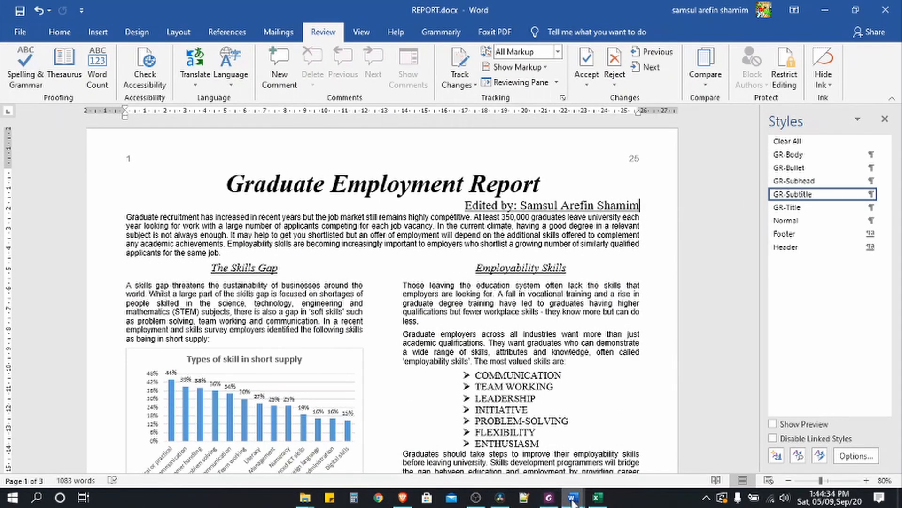
# - Save REPORT.docx under its existing name and bring the exam paper PDF back up
pyautogui.moveTo(556, 502)
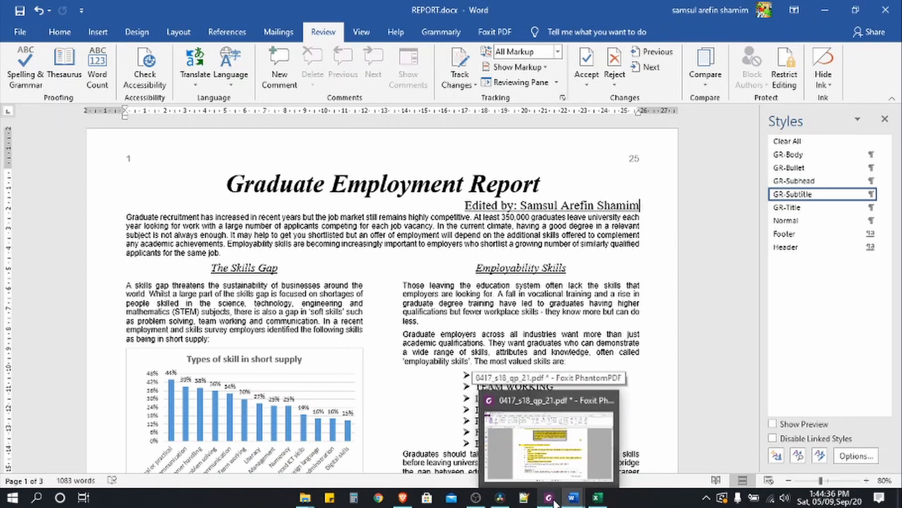
pyautogui.click(20, 12)
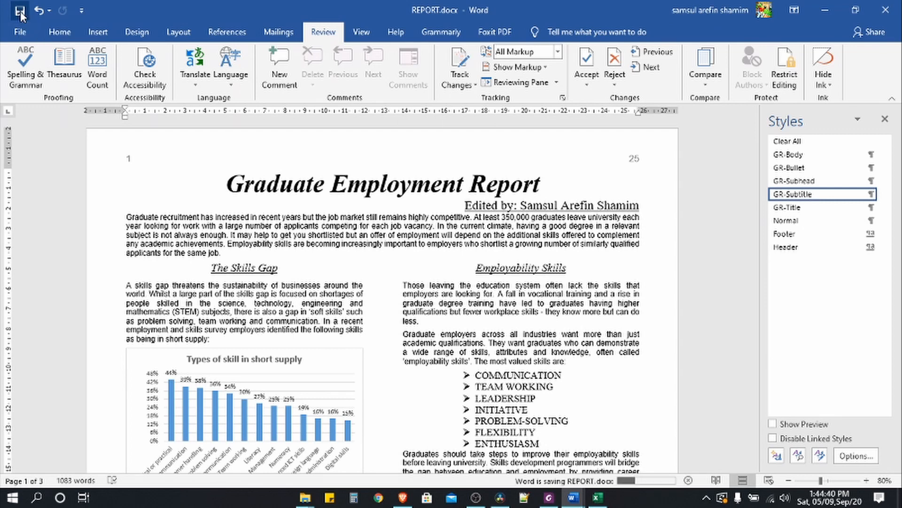
pyautogui.click(548, 498)
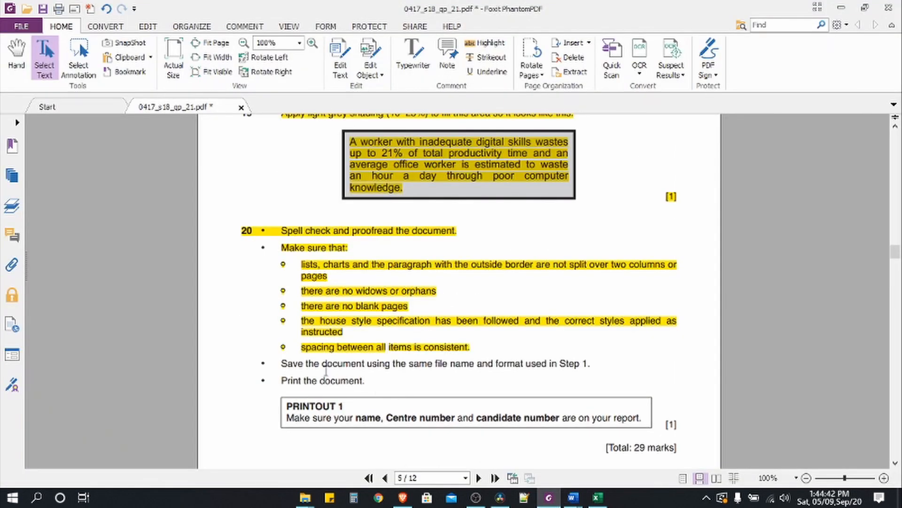
# - Read the 'Save the document' and 'Print the document' lines, then return to REPORT.docx
pyautogui.moveTo(277, 363); pyautogui.dragTo(620, 365)
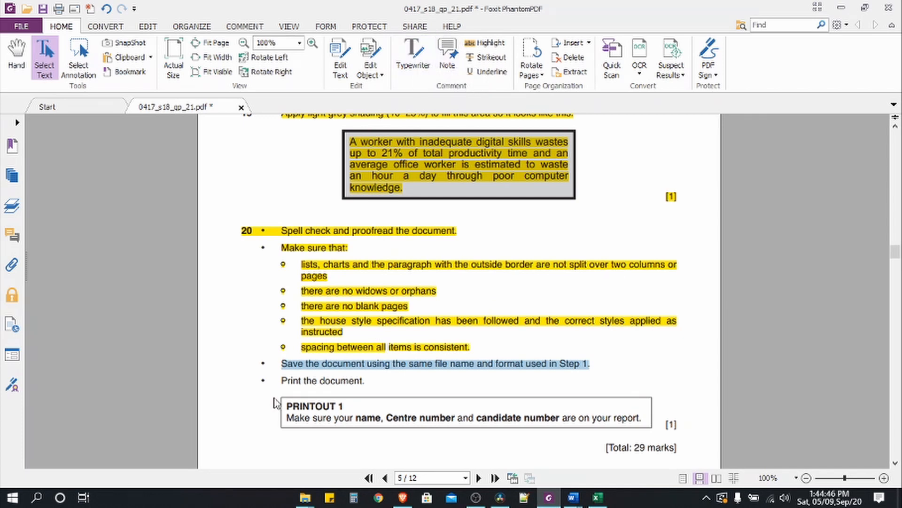
pyautogui.moveTo(282, 379); pyautogui.dragTo(371, 387)
pyautogui.scroll(-3, 372, 389)
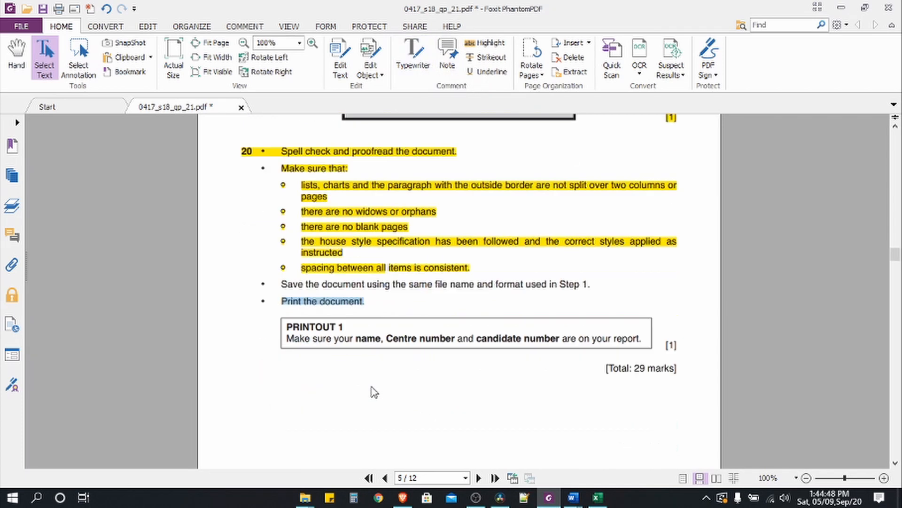
pyautogui.scroll(-1, 375, 391)
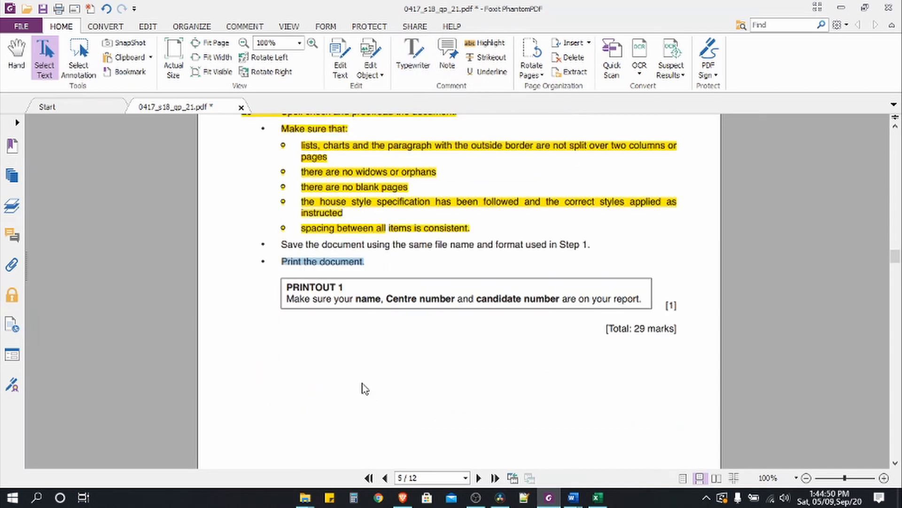
pyautogui.moveTo(573, 497)
pyautogui.click(616, 459)
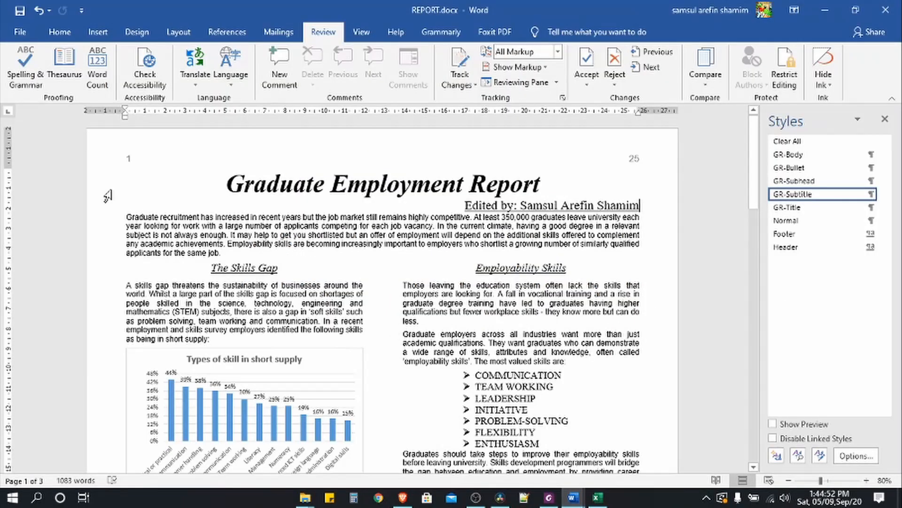
# - Review the 3-page landscape report in File > Print preview, then return to the exam paper PDF
pyautogui.click(20, 32)
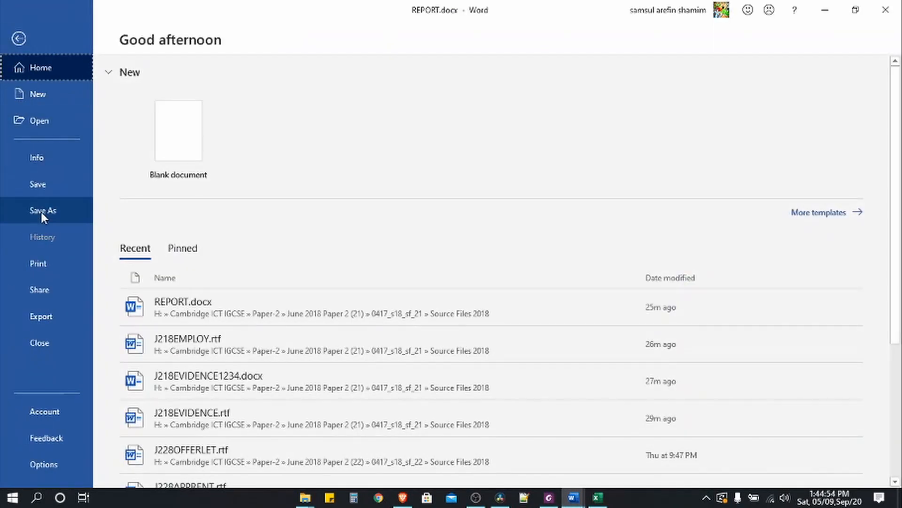
pyautogui.click(47, 264)
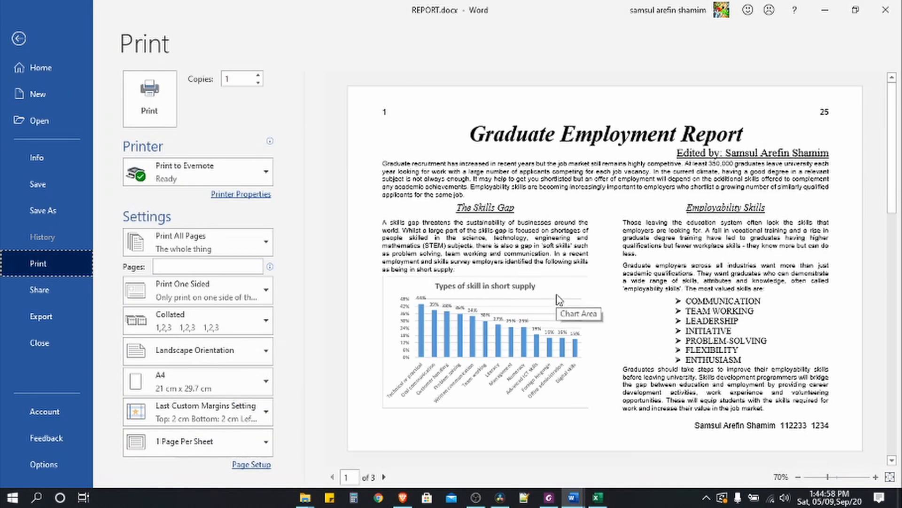
pyautogui.scroll(-5, 668, 303)
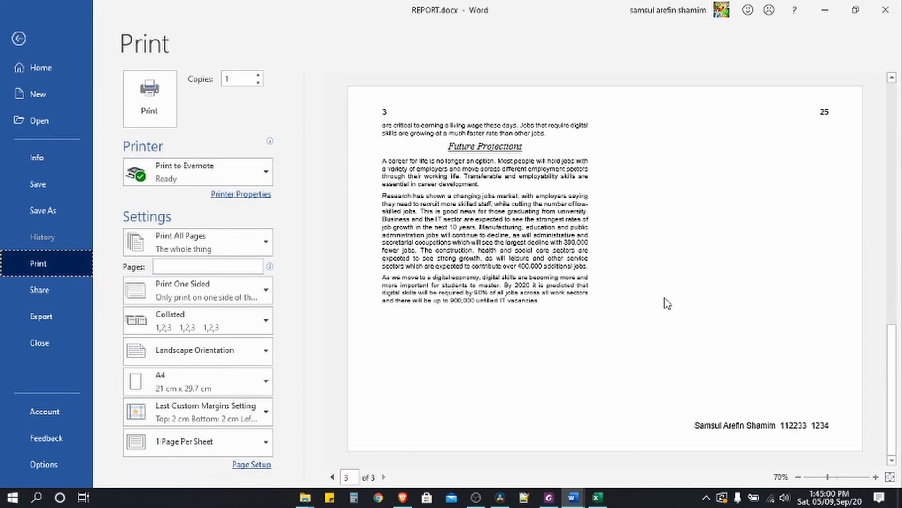
pyautogui.scroll(2, 668, 304)
pyautogui.scroll(-2, 667, 305)
pyautogui.scroll(4, 666, 306)
pyautogui.scroll(-4, 666, 306)
pyautogui.scroll(4, 665, 308)
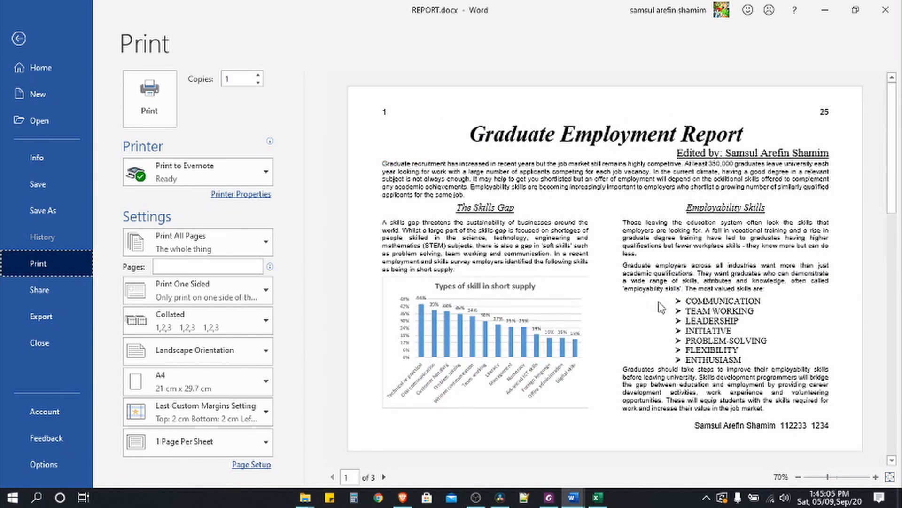
pyautogui.click(17, 38)
pyautogui.scroll(-3, 376, 282)
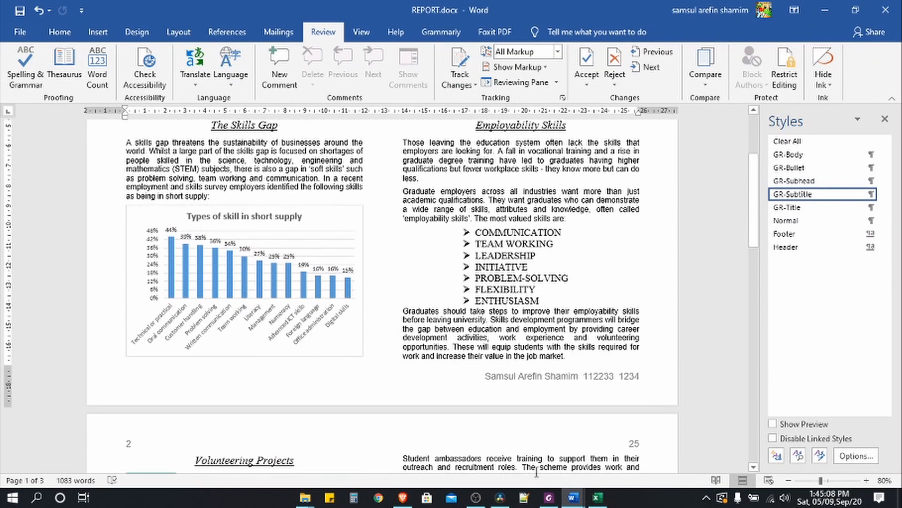
pyautogui.click(549, 497)
# - Highlight the 'Save the document', 'Print the document' and PRINTOUT 1 lines yellow
pyautogui.moveTo(263, 244); pyautogui.dragTo(646, 298)
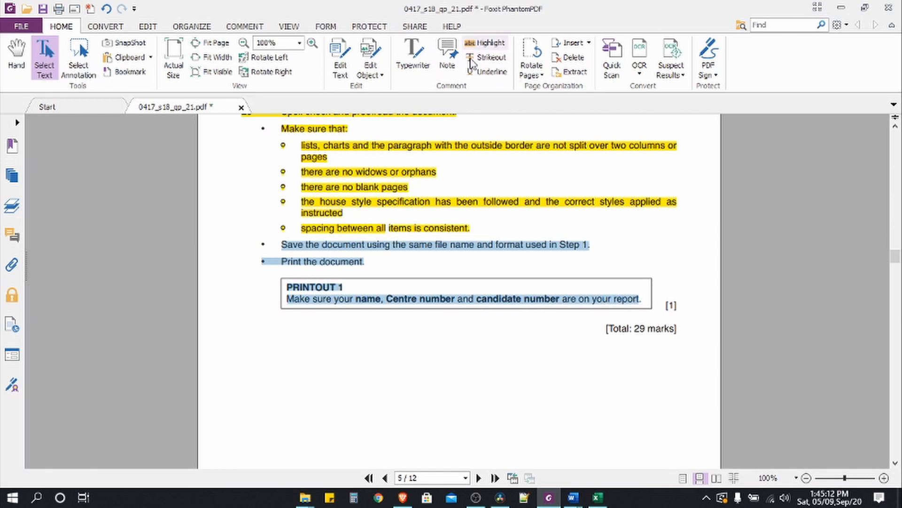
pyautogui.scroll(-6, 413, 300)
pyautogui.scroll(6, 413, 300)
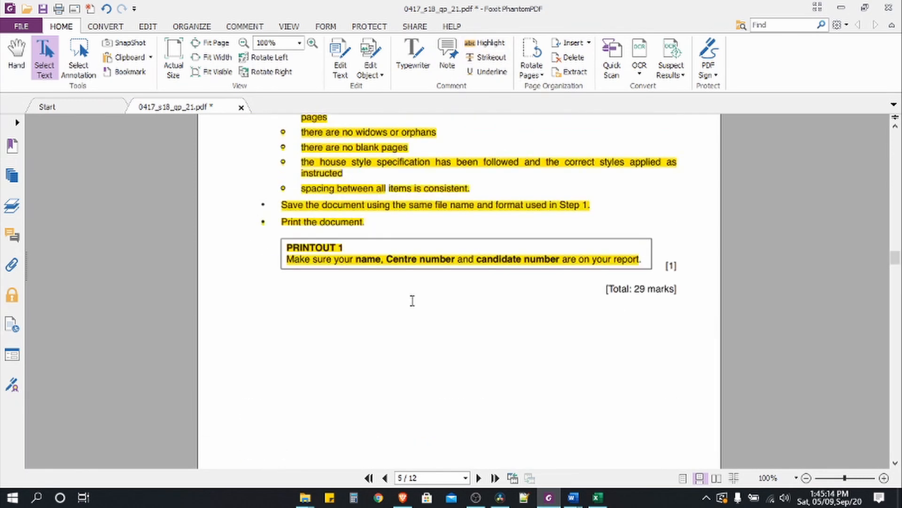
pyautogui.scroll(3, 412, 300)
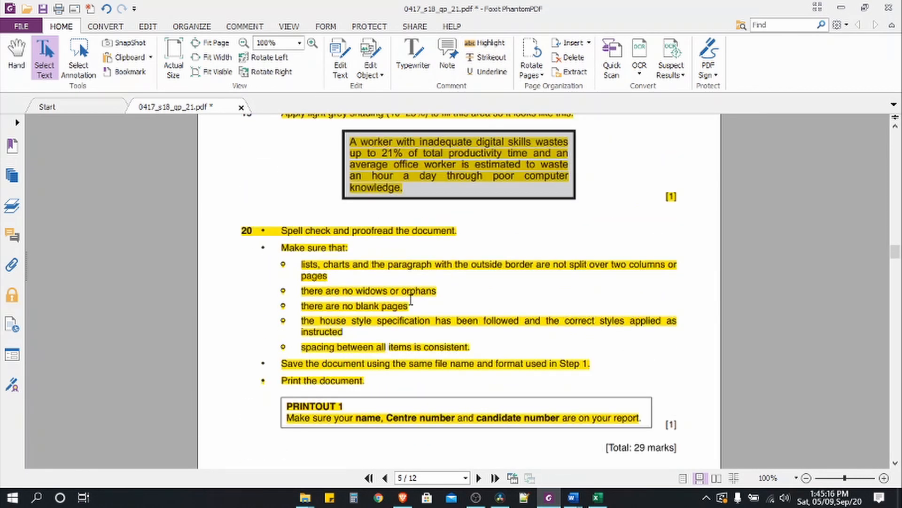